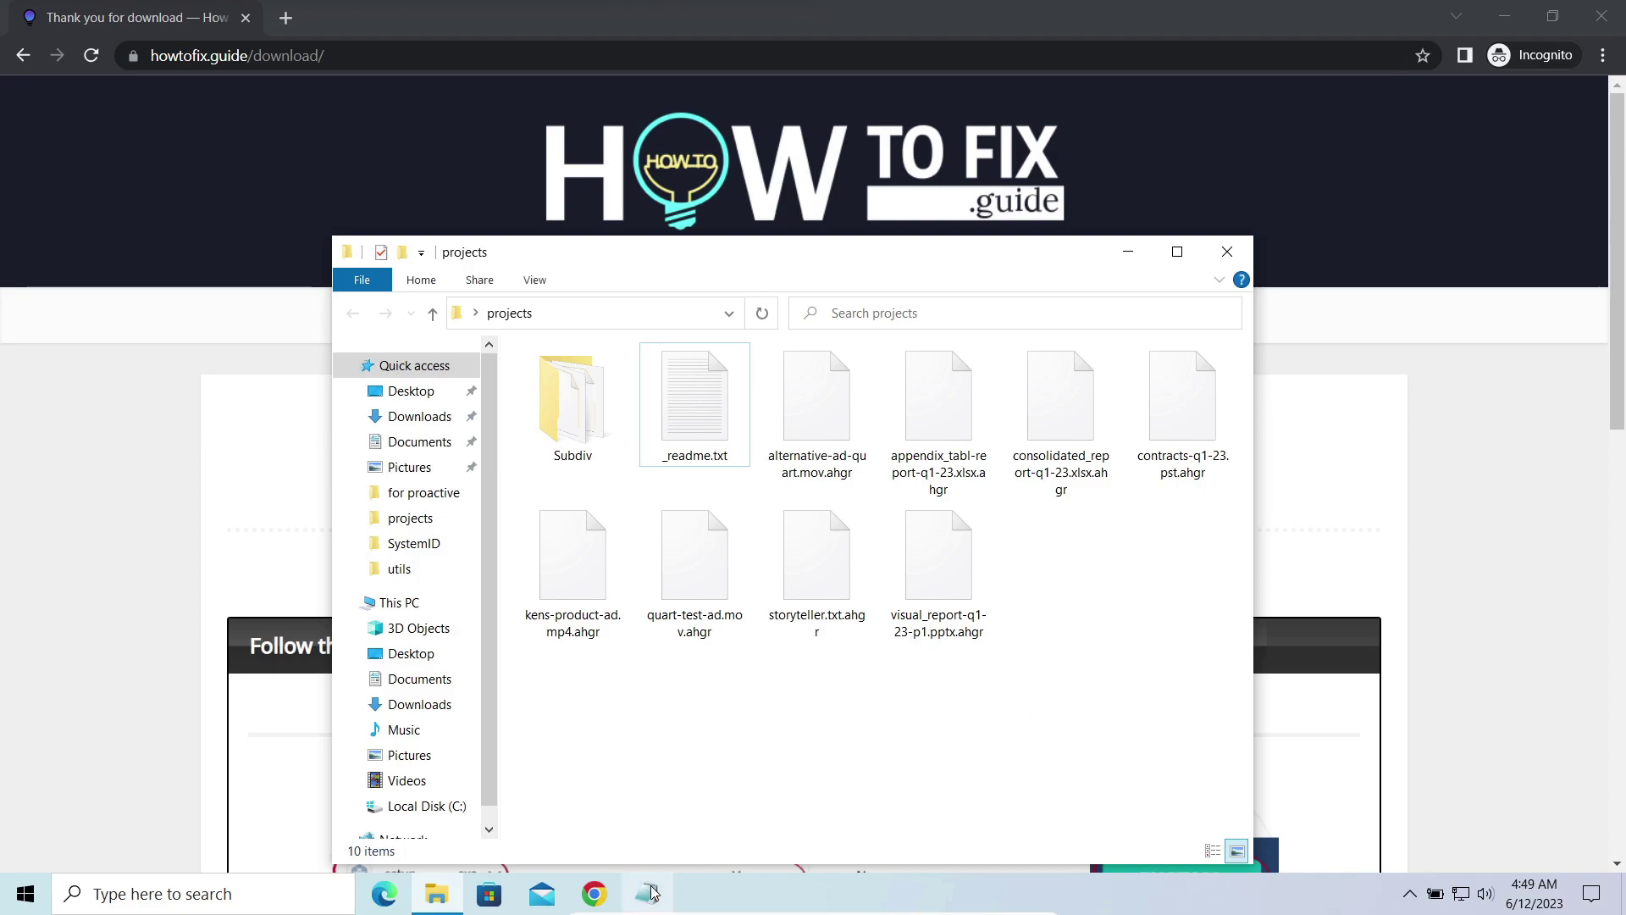
Read the _readme.txt ransom note, then highlight the four encrypted .ahgr files in the bottom row.
{"action": "key", "text": "Return"}
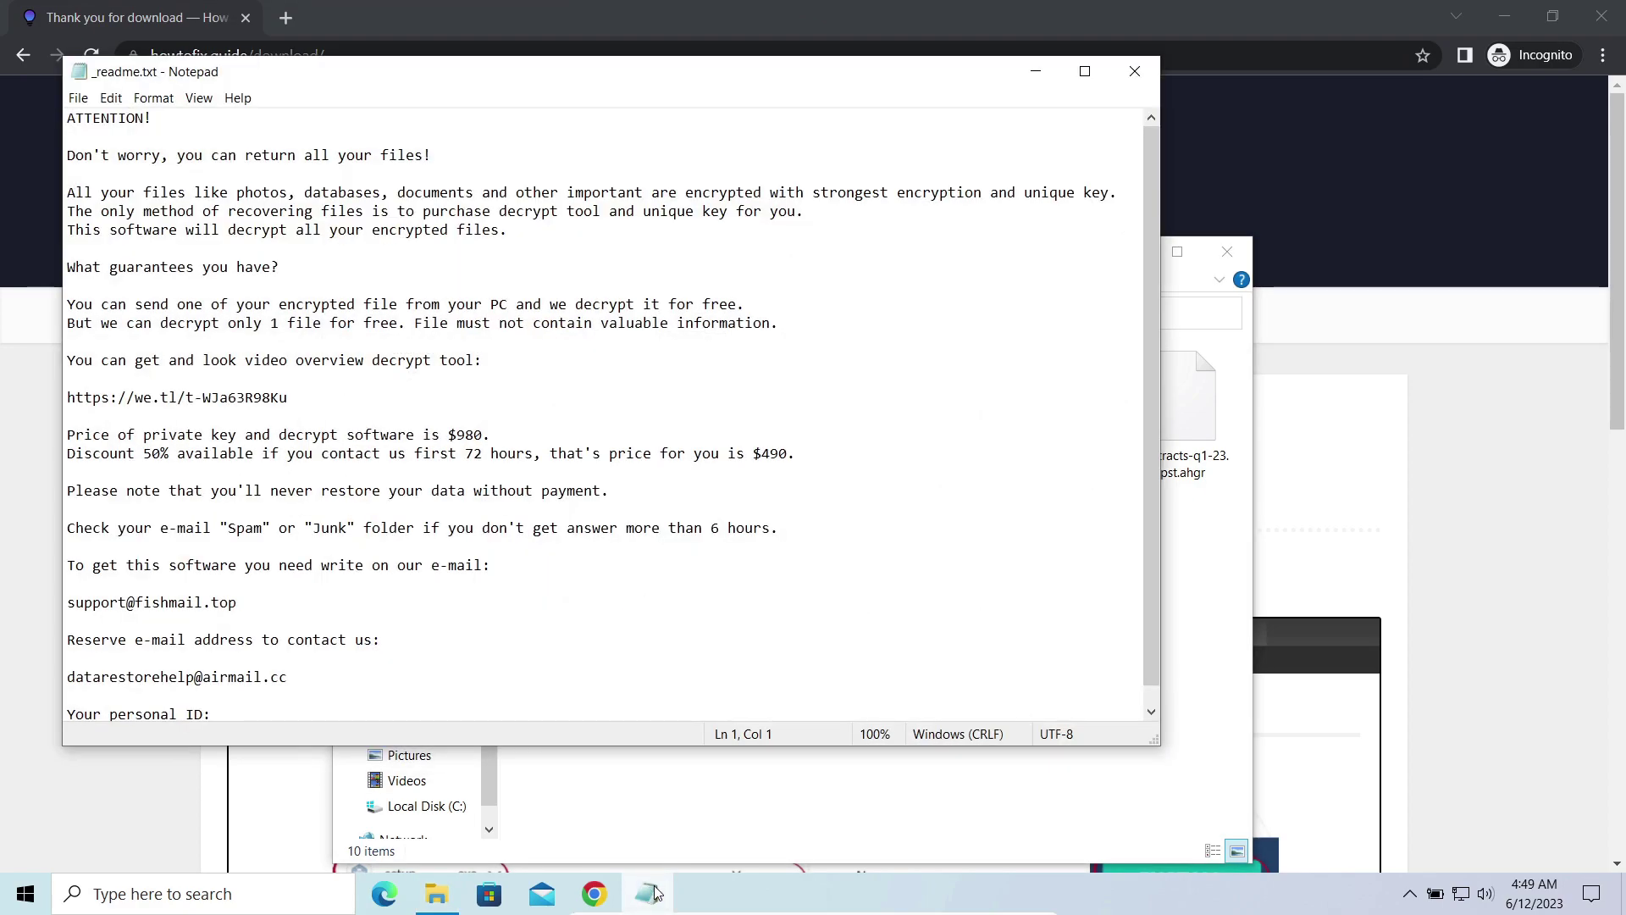
{"action": "left_click", "coordinate": [655, 893]}
{"action": "left_click_drag", "start_coordinate": [559, 692], "coordinate": [977, 526]}
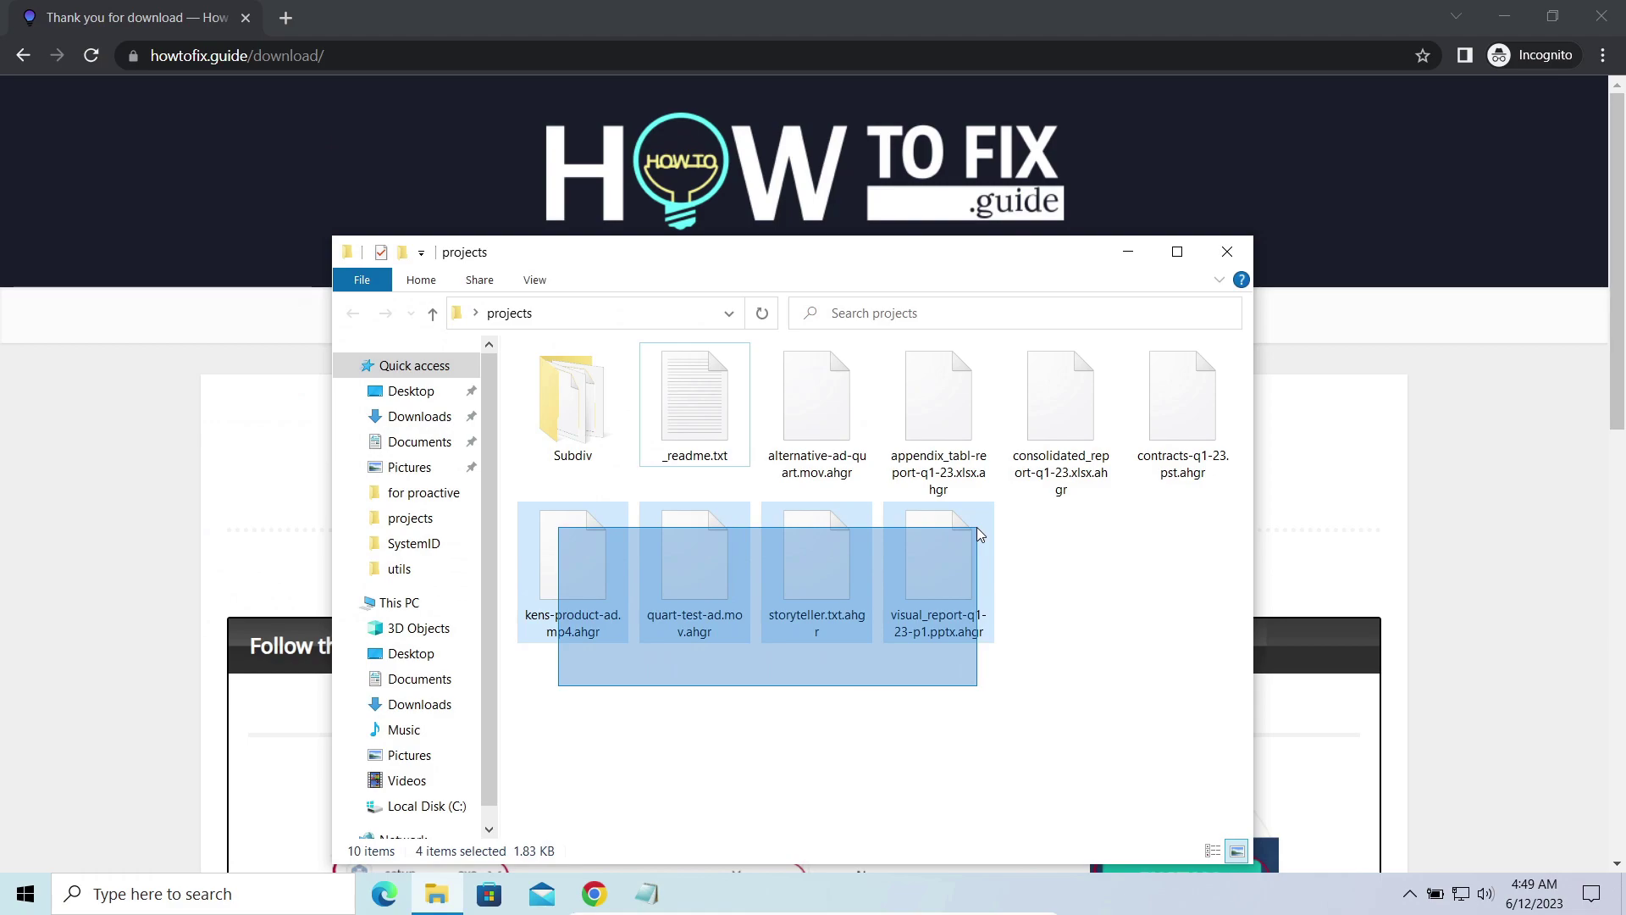
{"action": "left_click", "coordinate": [1151, 567]}
{"action": "left_click", "coordinate": [1358, 460]}
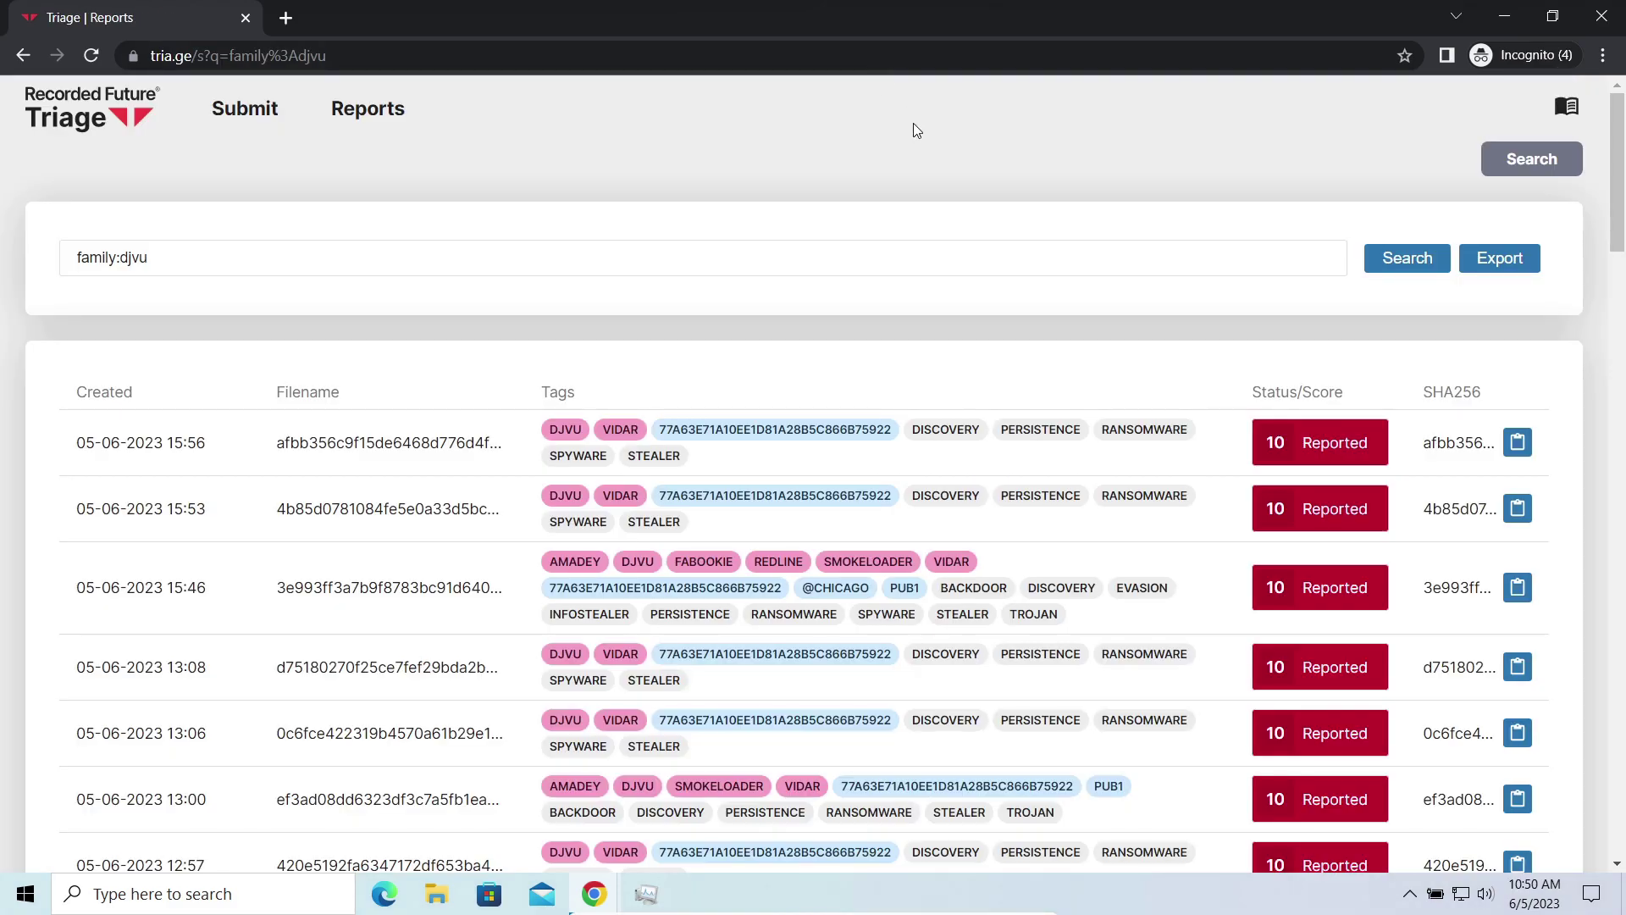
{"action": "scroll", "coordinate": [1058, 359], "scroll_direction": "down", "scroll_amount": 2}
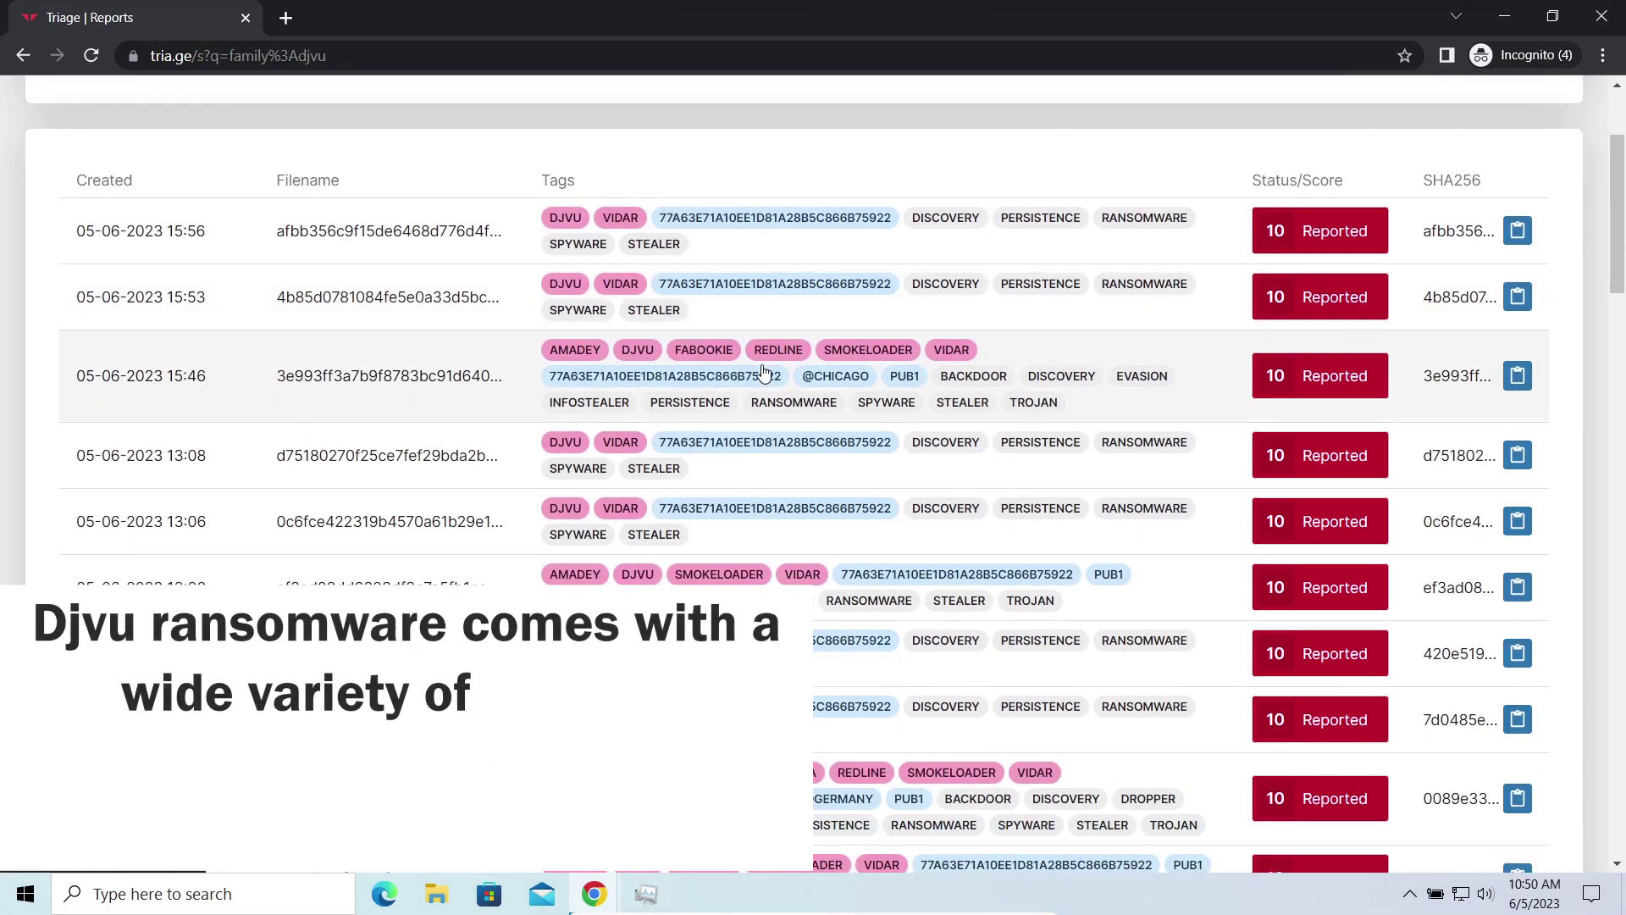
{"action": "scroll", "coordinate": [946, 381], "scroll_direction": "down", "scroll_amount": 2}
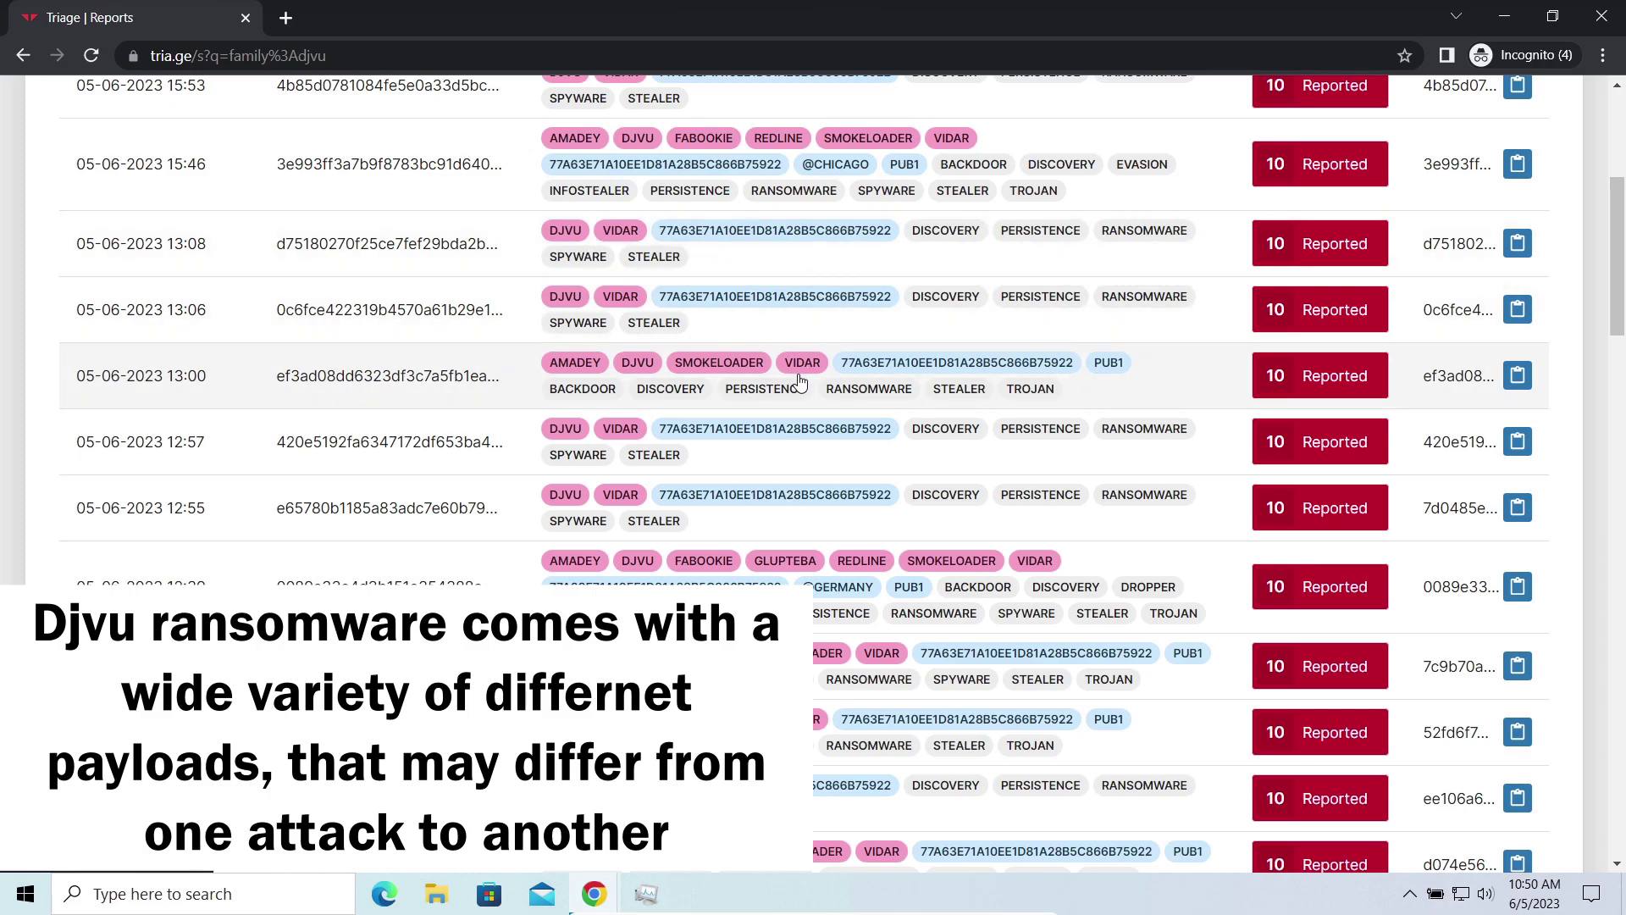
{"action": "scroll", "coordinate": [801, 382], "scroll_direction": "down", "scroll_amount": 4}
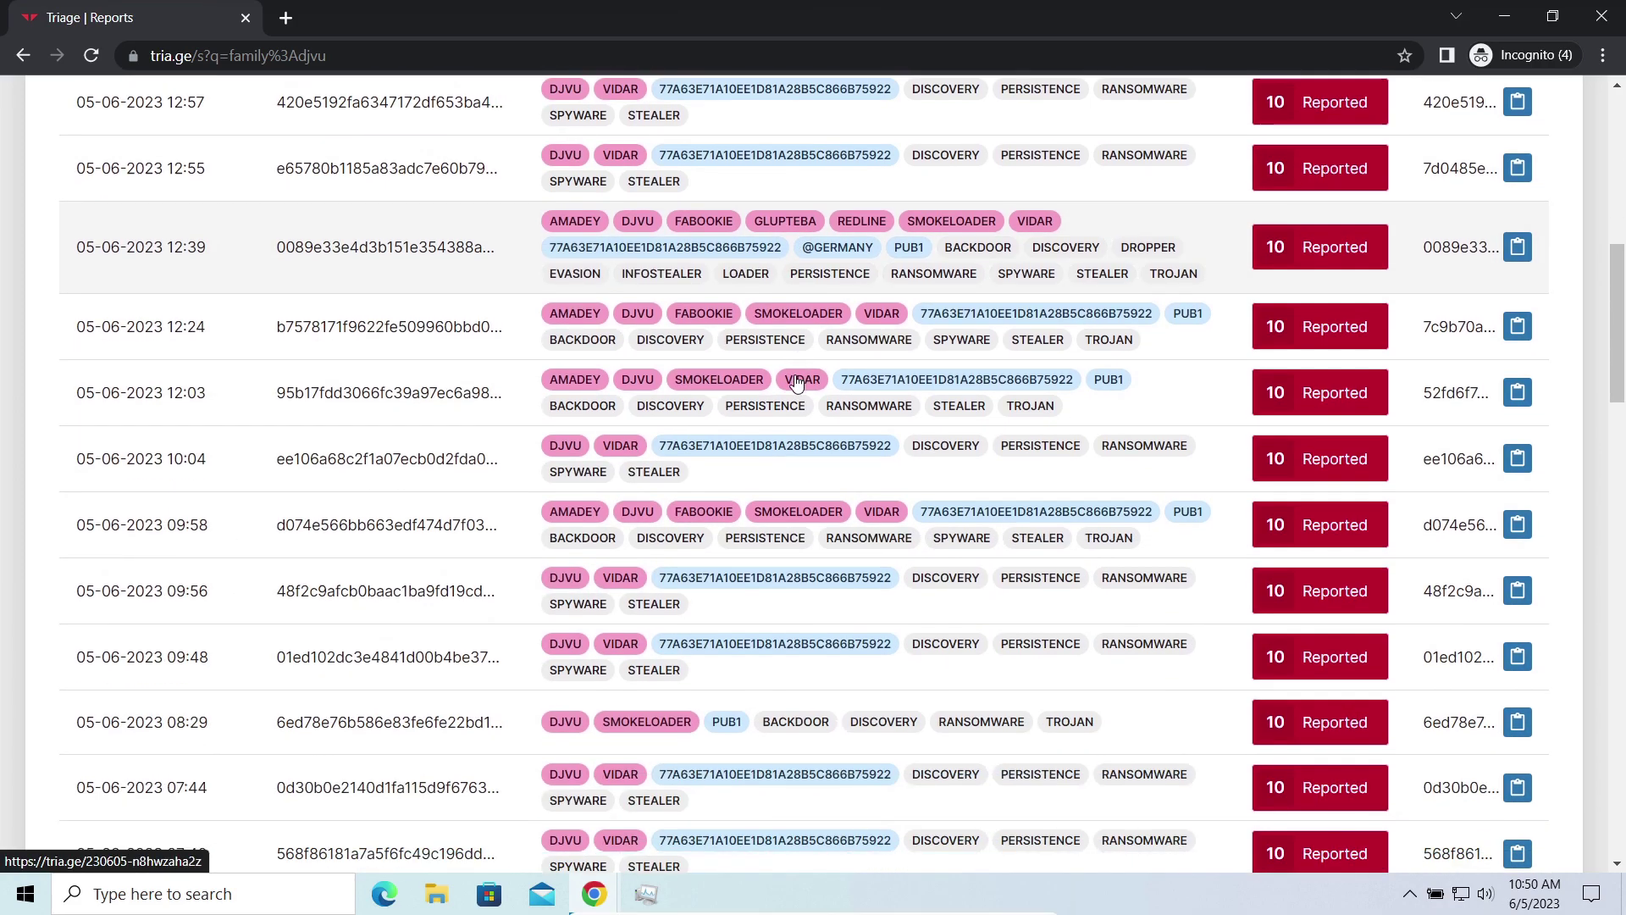
{"action": "scroll", "coordinate": [796, 383], "scroll_direction": "down", "scroll_amount": 1}
{"action": "scroll", "coordinate": [1101, 508], "scroll_direction": "down", "scroll_amount": 5}
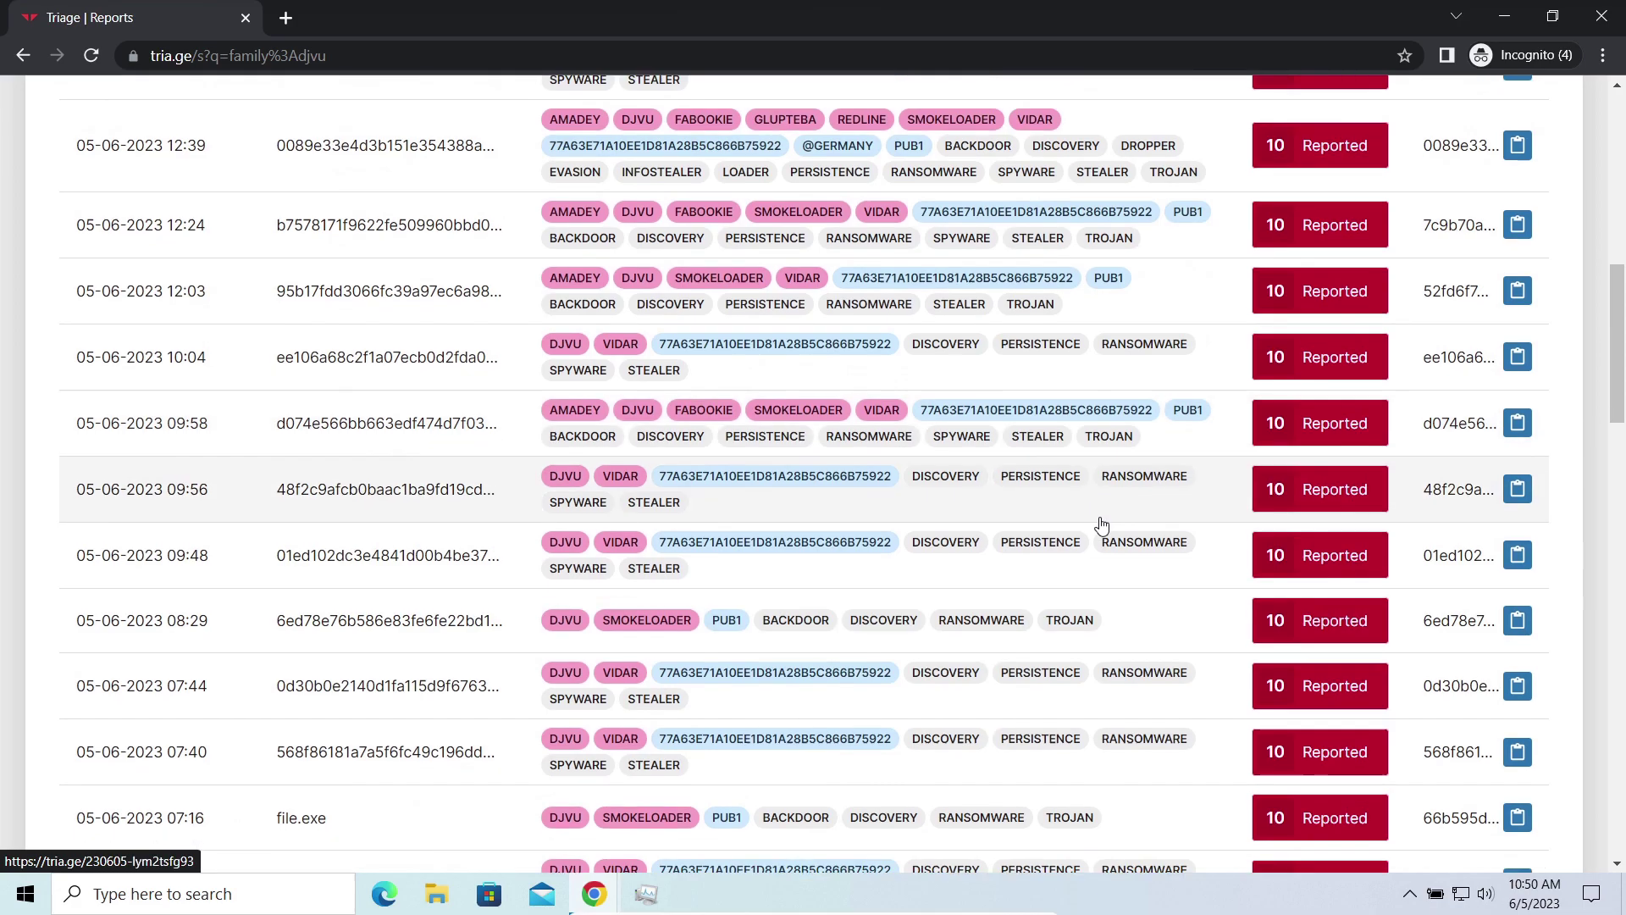
{"action": "scroll", "coordinate": [1031, 508], "scroll_direction": "down", "scroll_amount": 3}
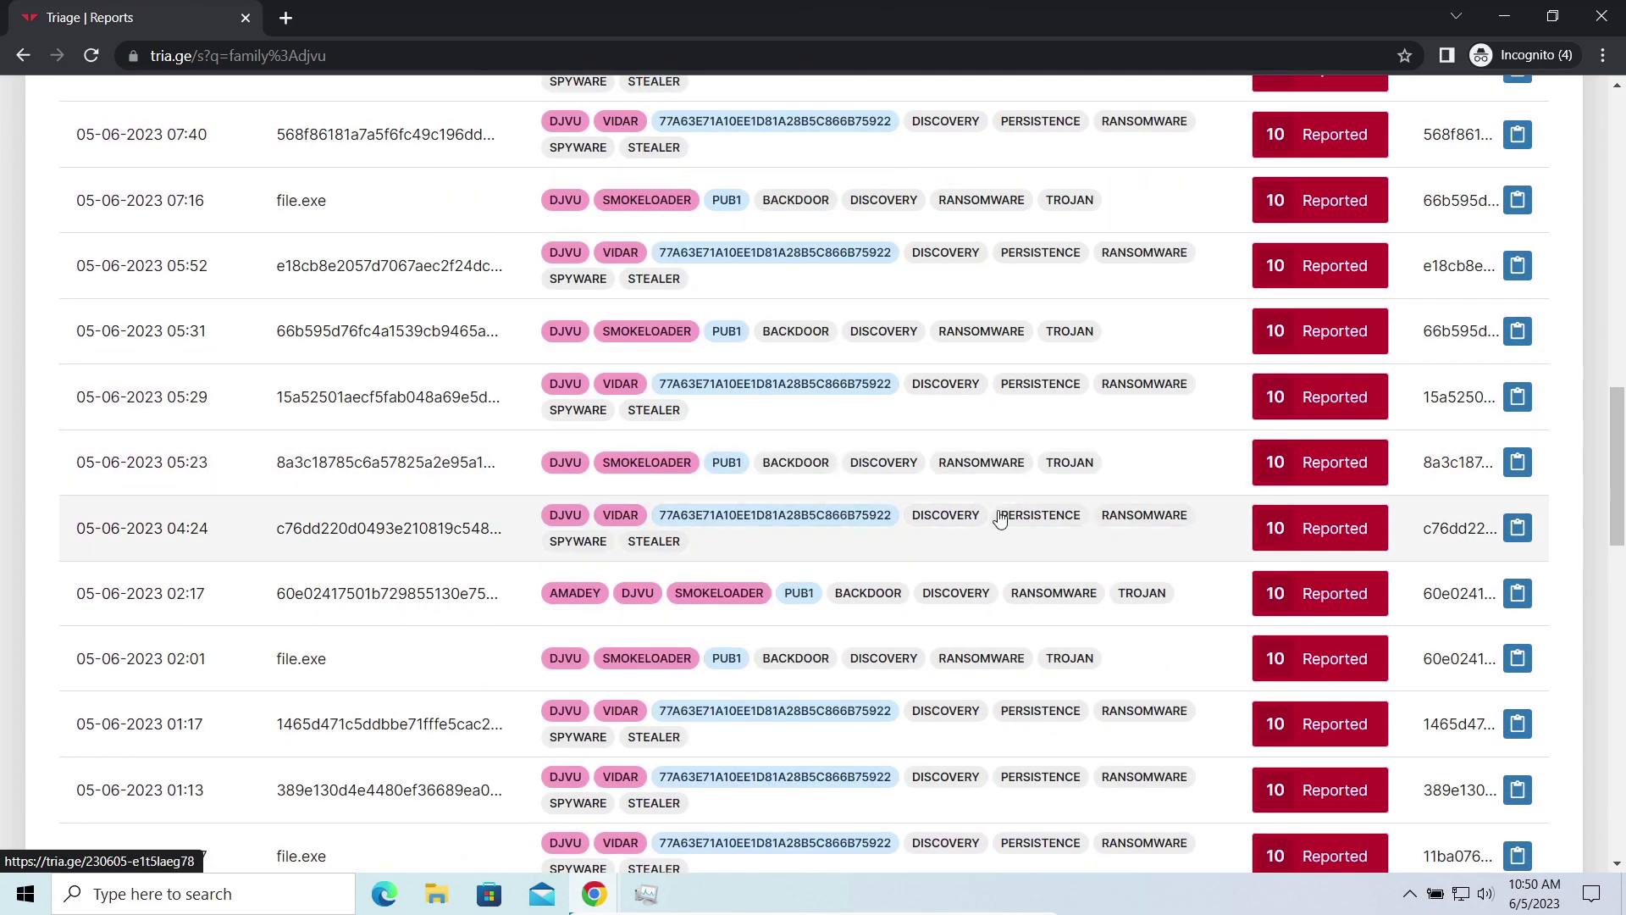
{"action": "scroll", "coordinate": [817, 519], "scroll_direction": "down", "scroll_amount": 2}
{"action": "scroll", "coordinate": [839, 569], "scroll_direction": "down", "scroll_amount": 5}
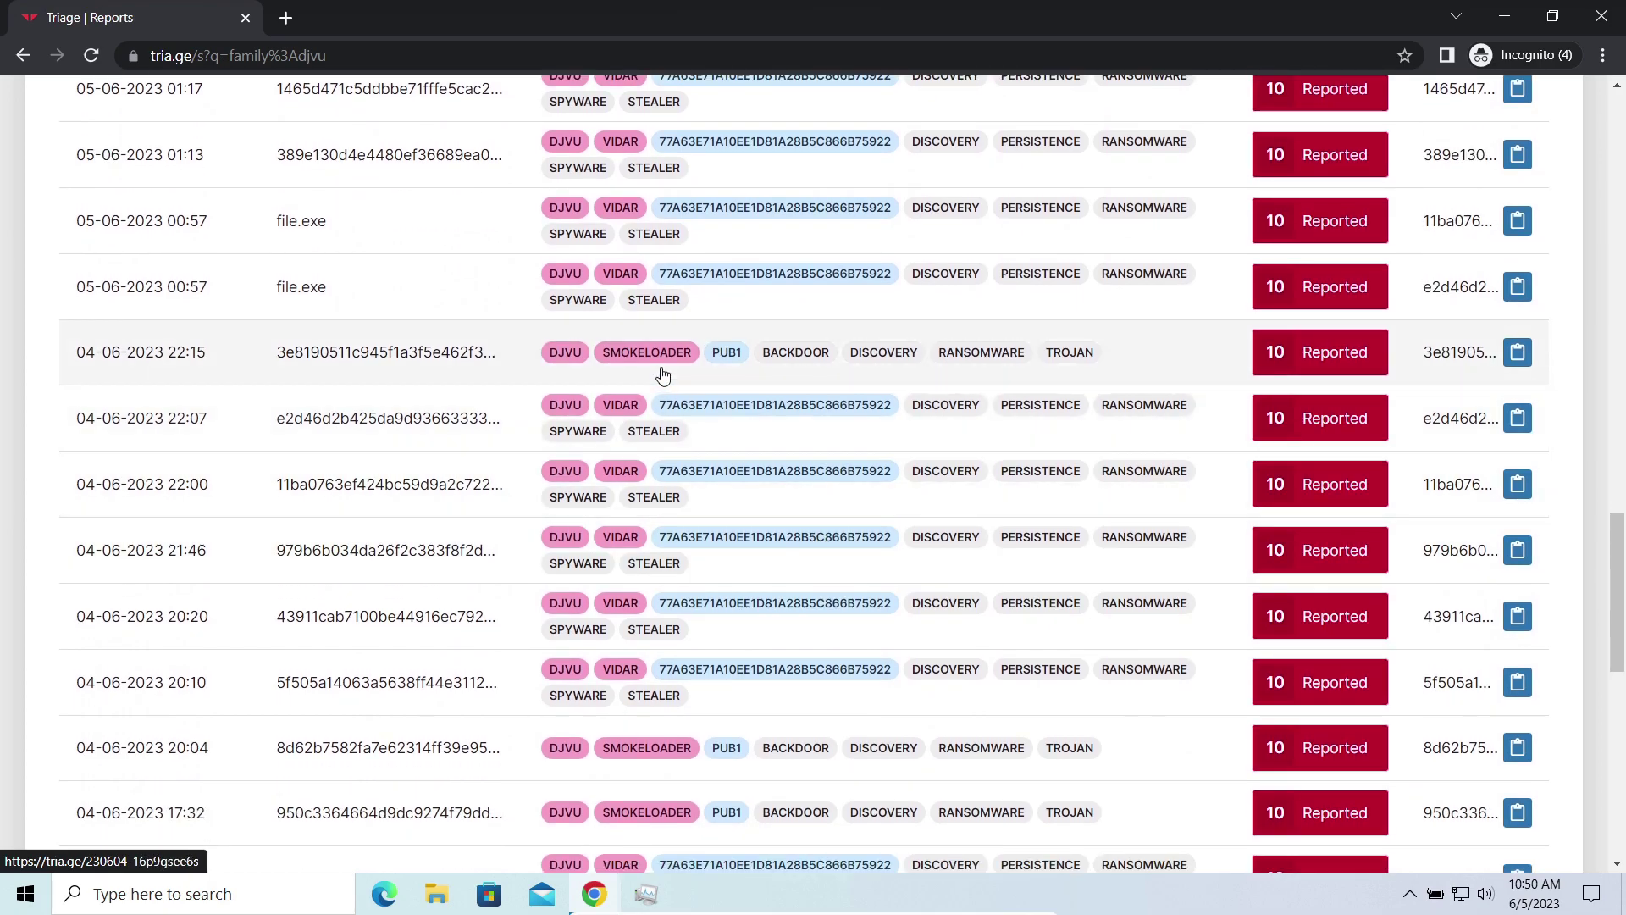
{"action": "scroll", "coordinate": [508, 321], "scroll_direction": "up", "scroll_amount": 15}
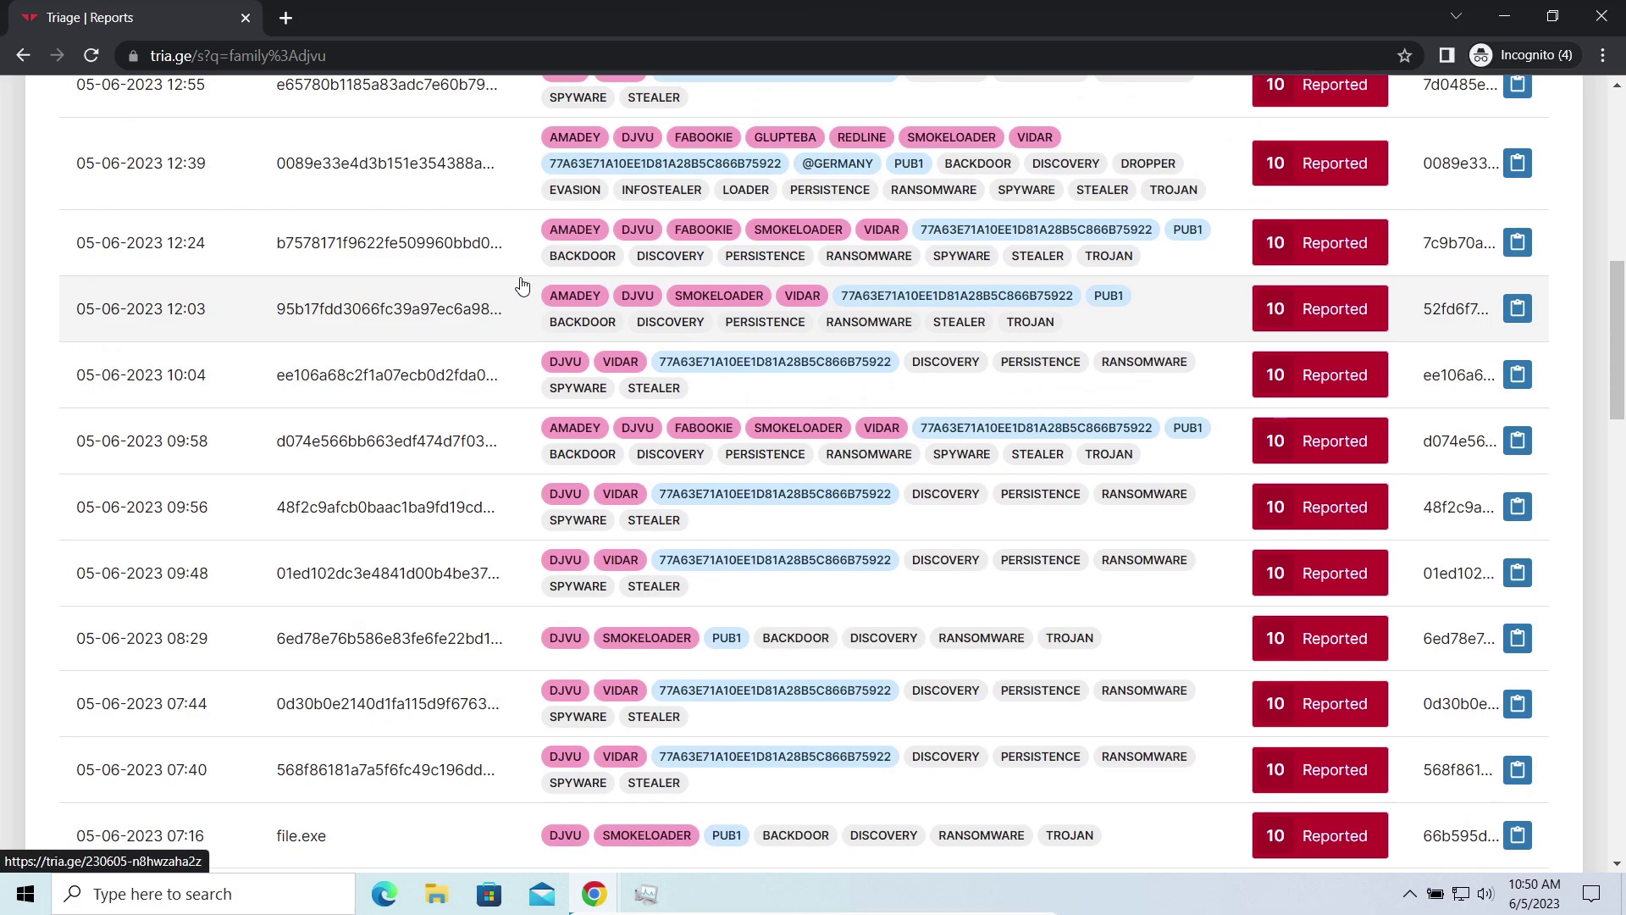
{"action": "left_click", "coordinate": [521, 201]}
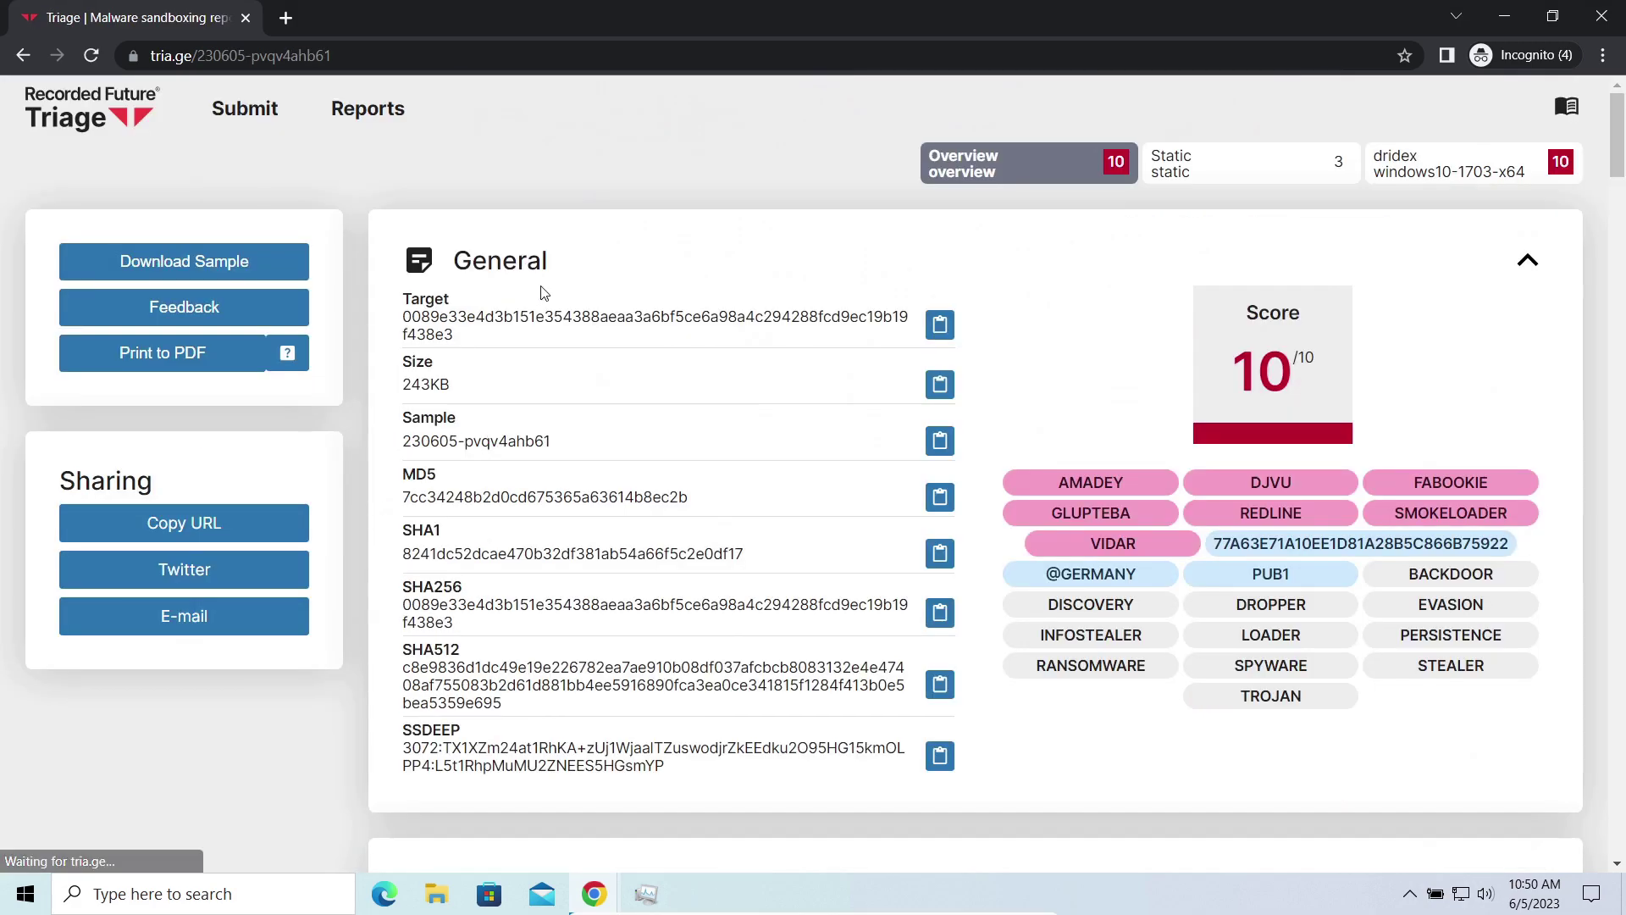
{"action": "scroll", "coordinate": [944, 271], "scroll_direction": "down", "scroll_amount": 17}
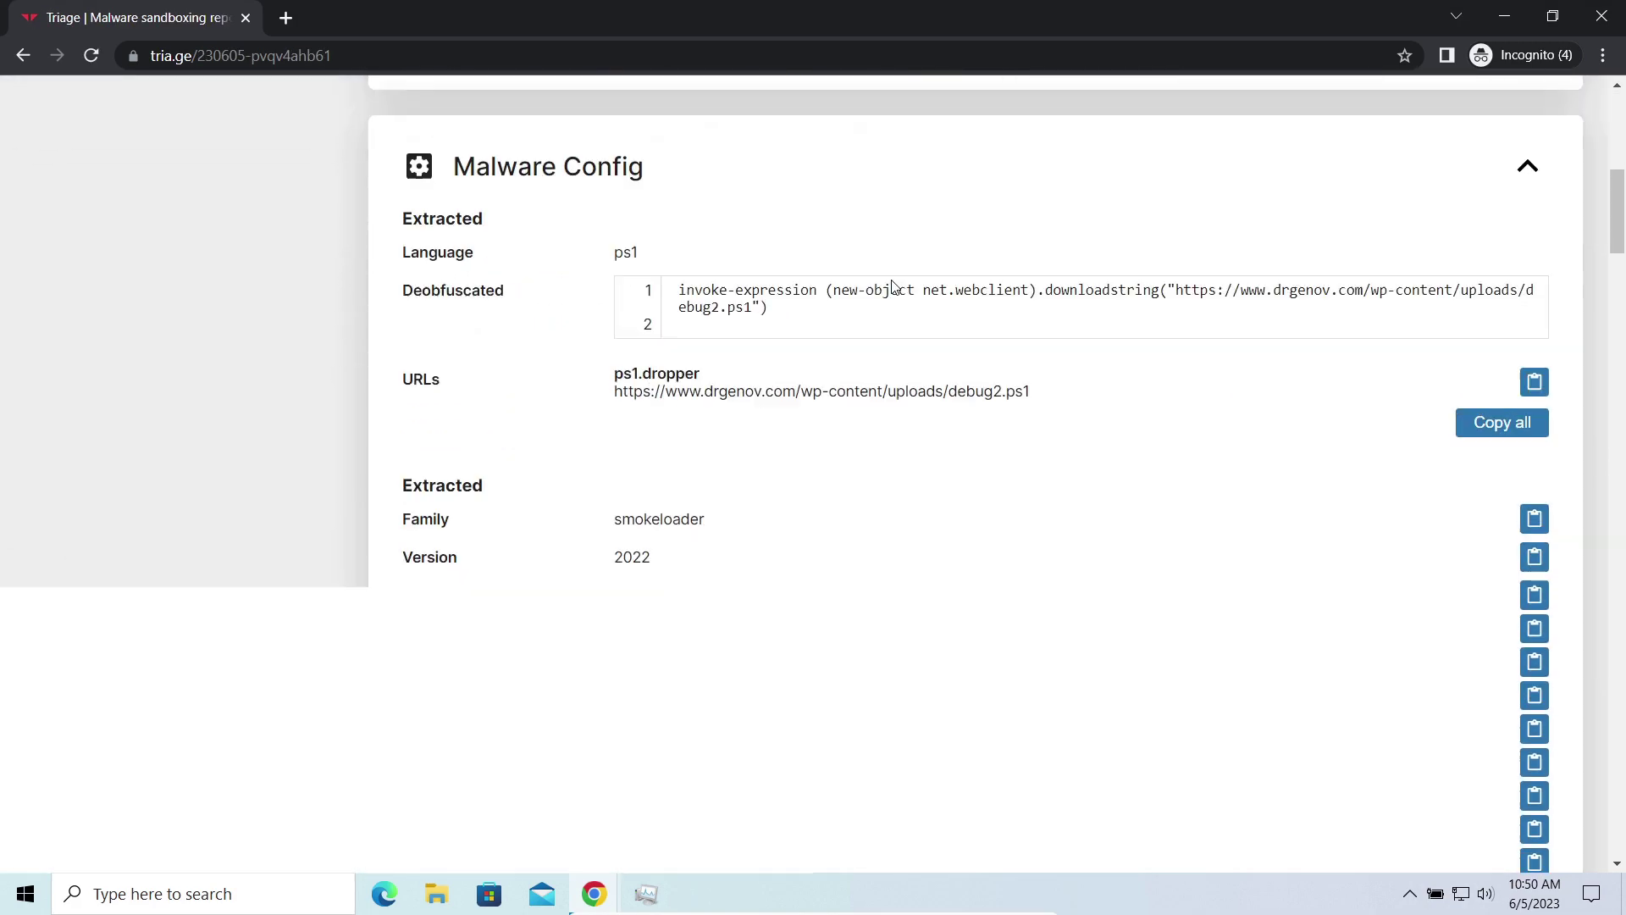
{"action": "scroll", "coordinate": [885, 291], "scroll_direction": "down", "scroll_amount": 6}
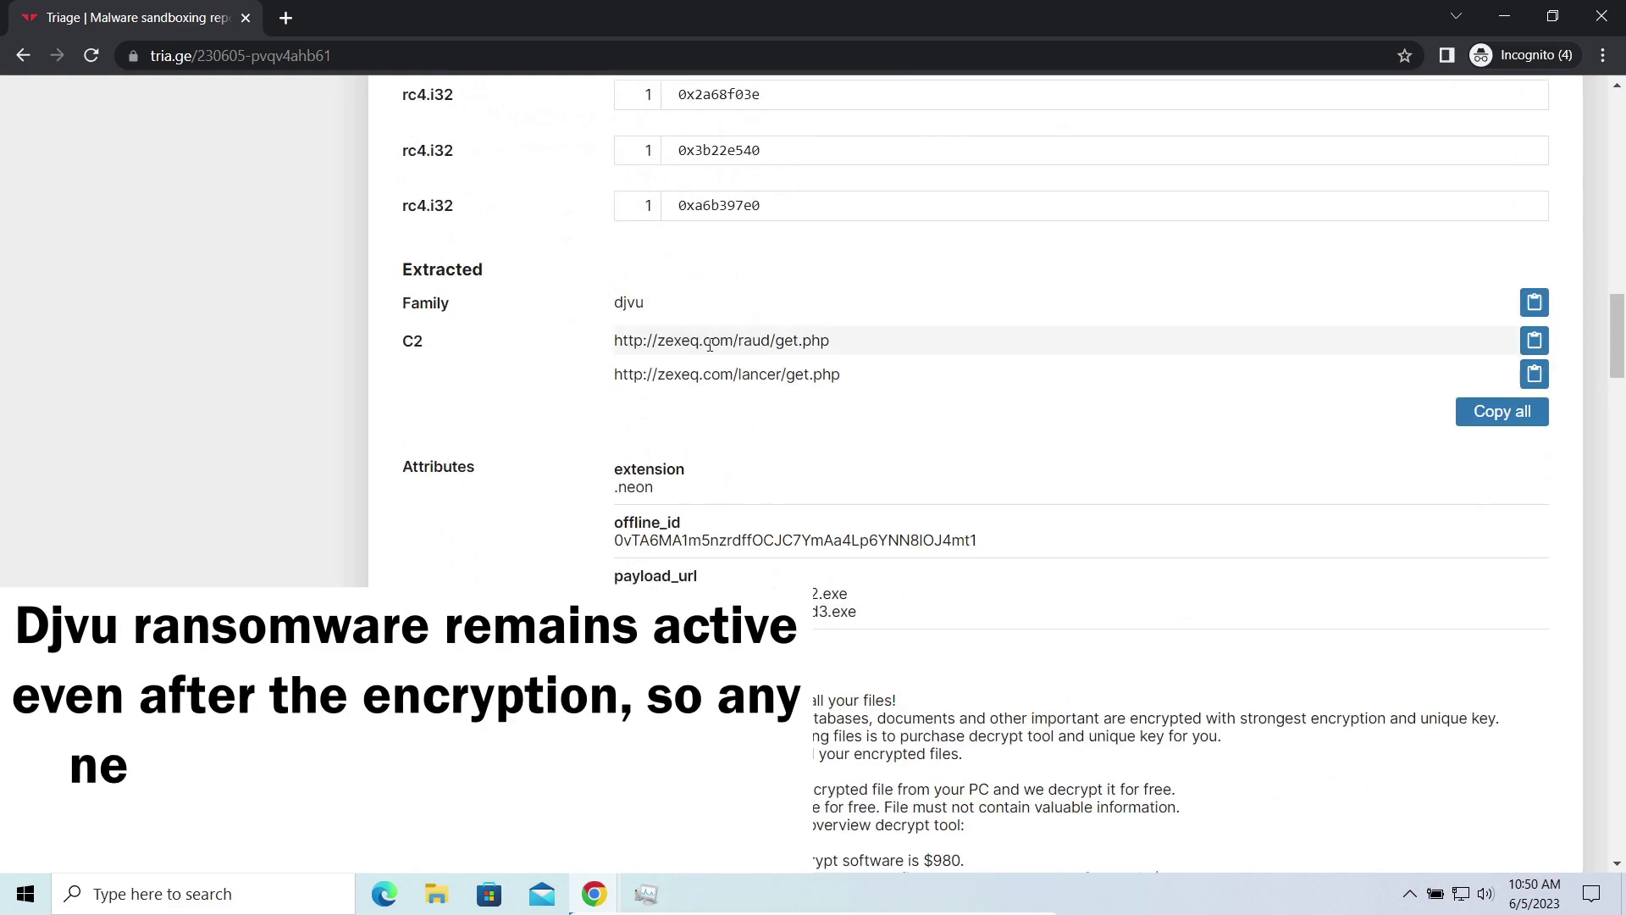
{"action": "left_click_drag", "start_coordinate": [581, 308], "coordinate": [725, 322]}
{"action": "scroll", "coordinate": [669, 347], "scroll_direction": "down", "scroll_amount": 9}
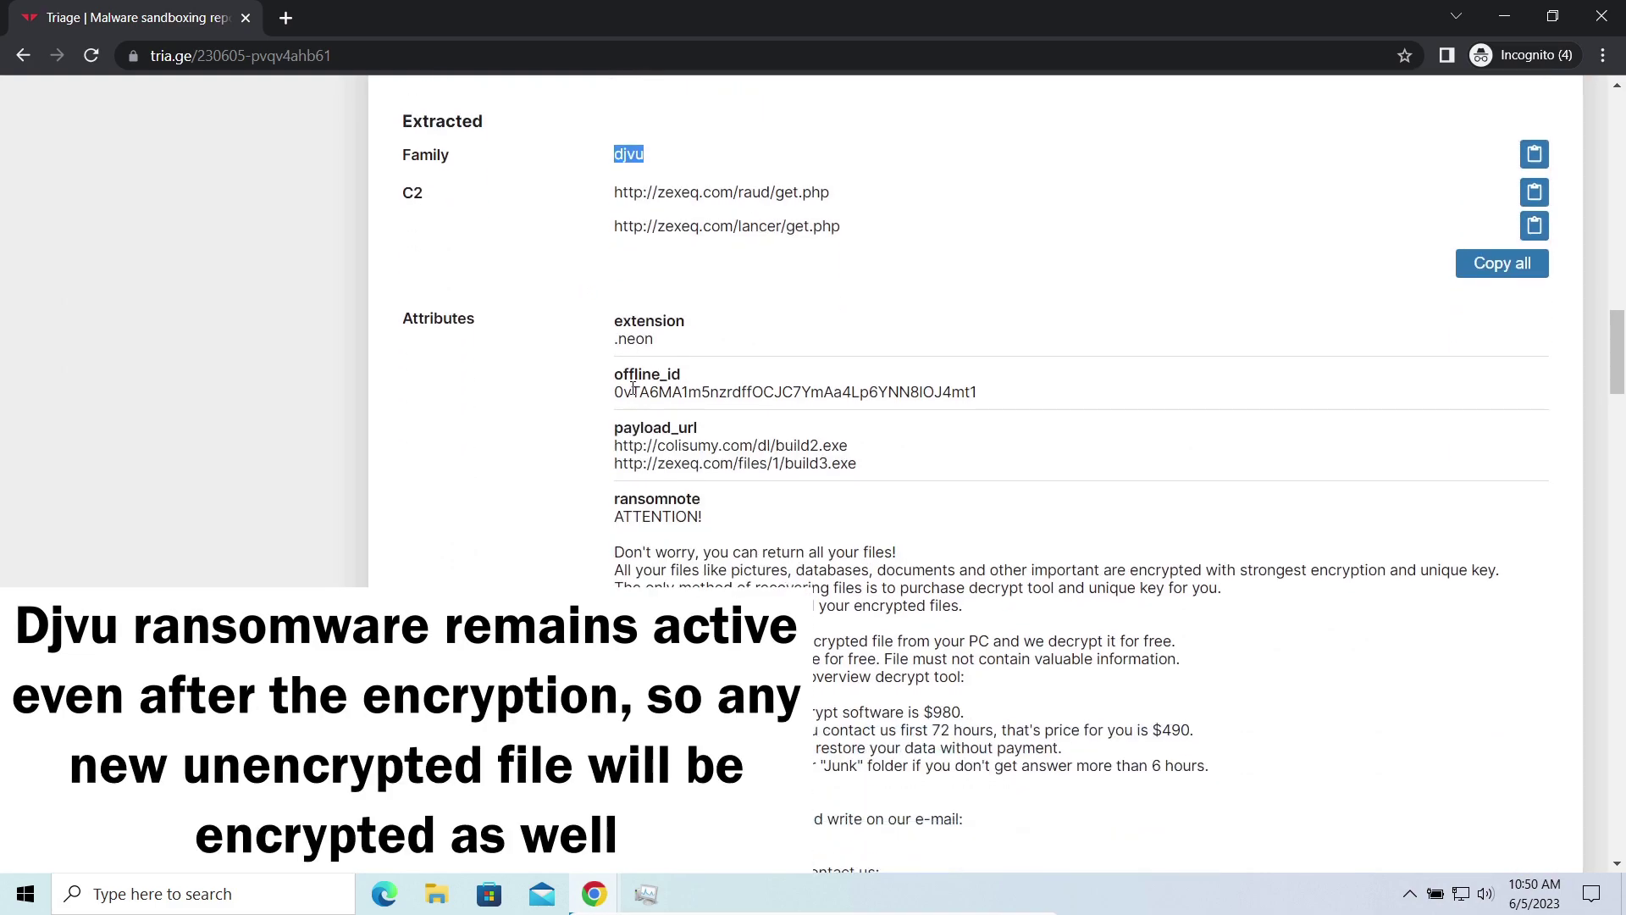
{"action": "scroll", "coordinate": [617, 375], "scroll_direction": "down", "scroll_amount": 4}
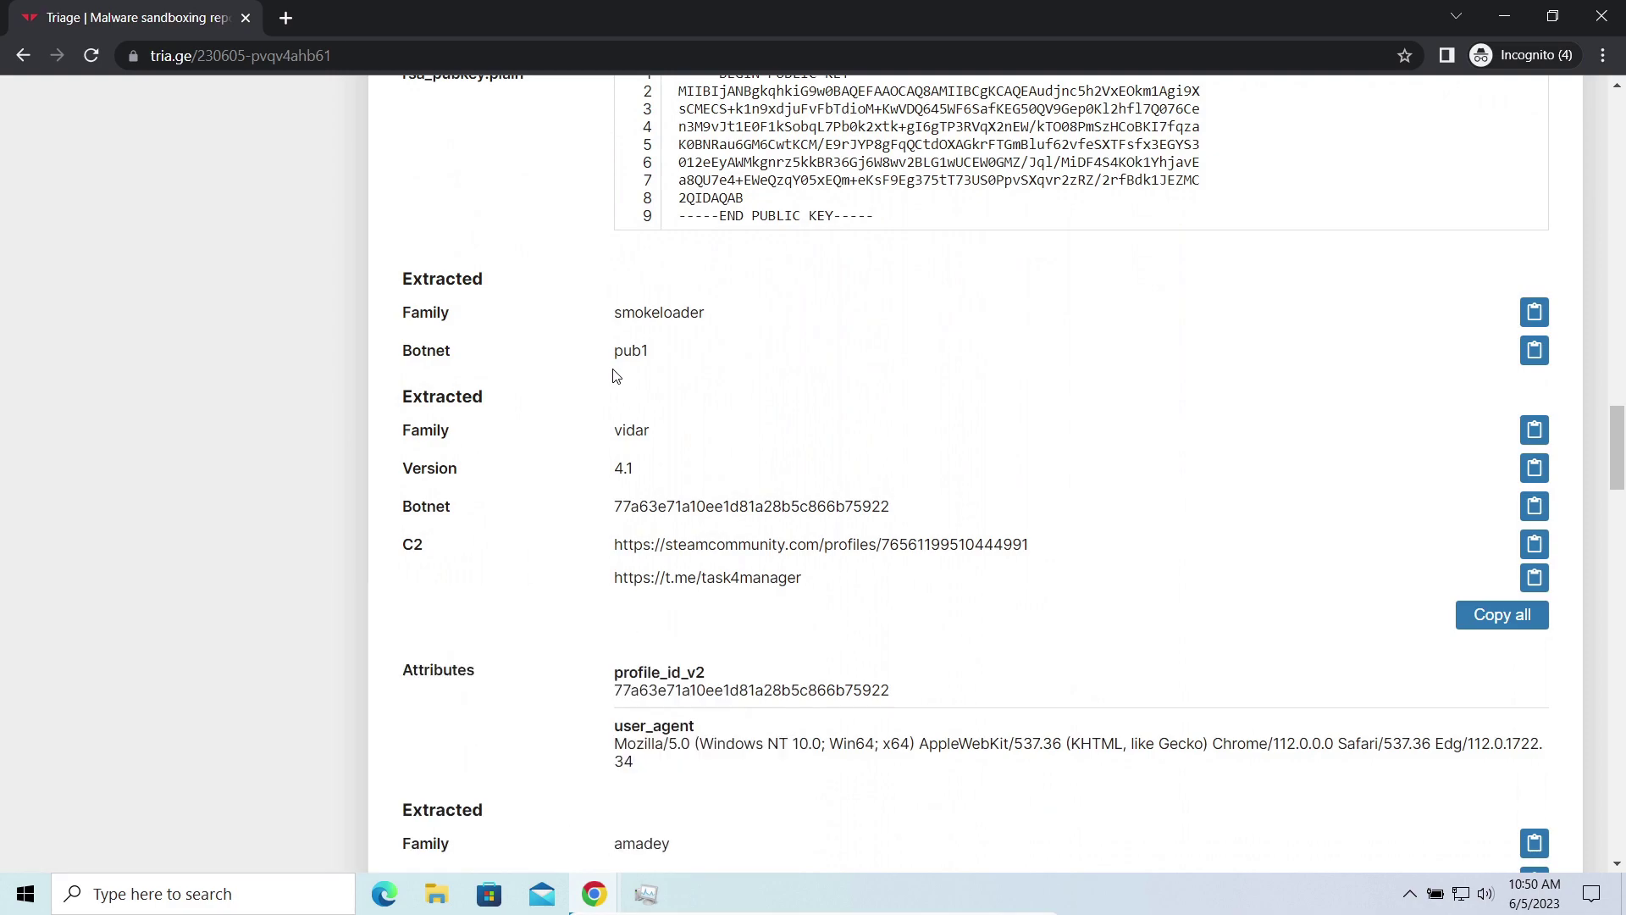
{"action": "scroll", "coordinate": [597, 366], "scroll_direction": "up", "scroll_amount": 2}
{"action": "scroll", "coordinate": [593, 365], "scroll_direction": "up", "scroll_amount": 1}
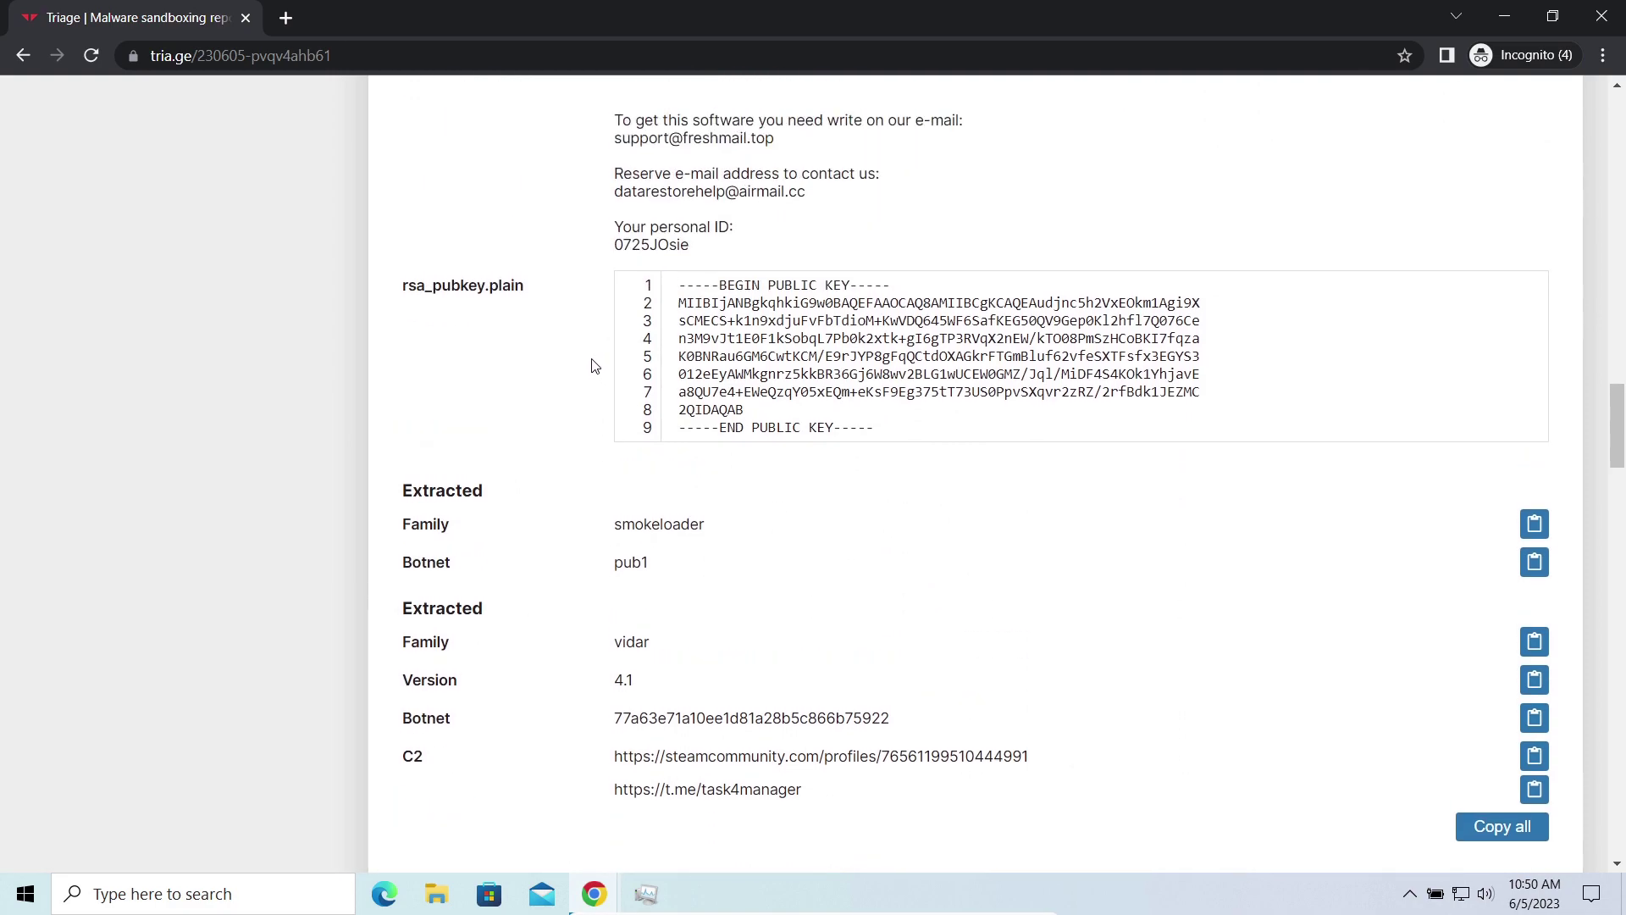
{"action": "scroll", "coordinate": [593, 366], "scroll_direction": "up", "scroll_amount": 6}
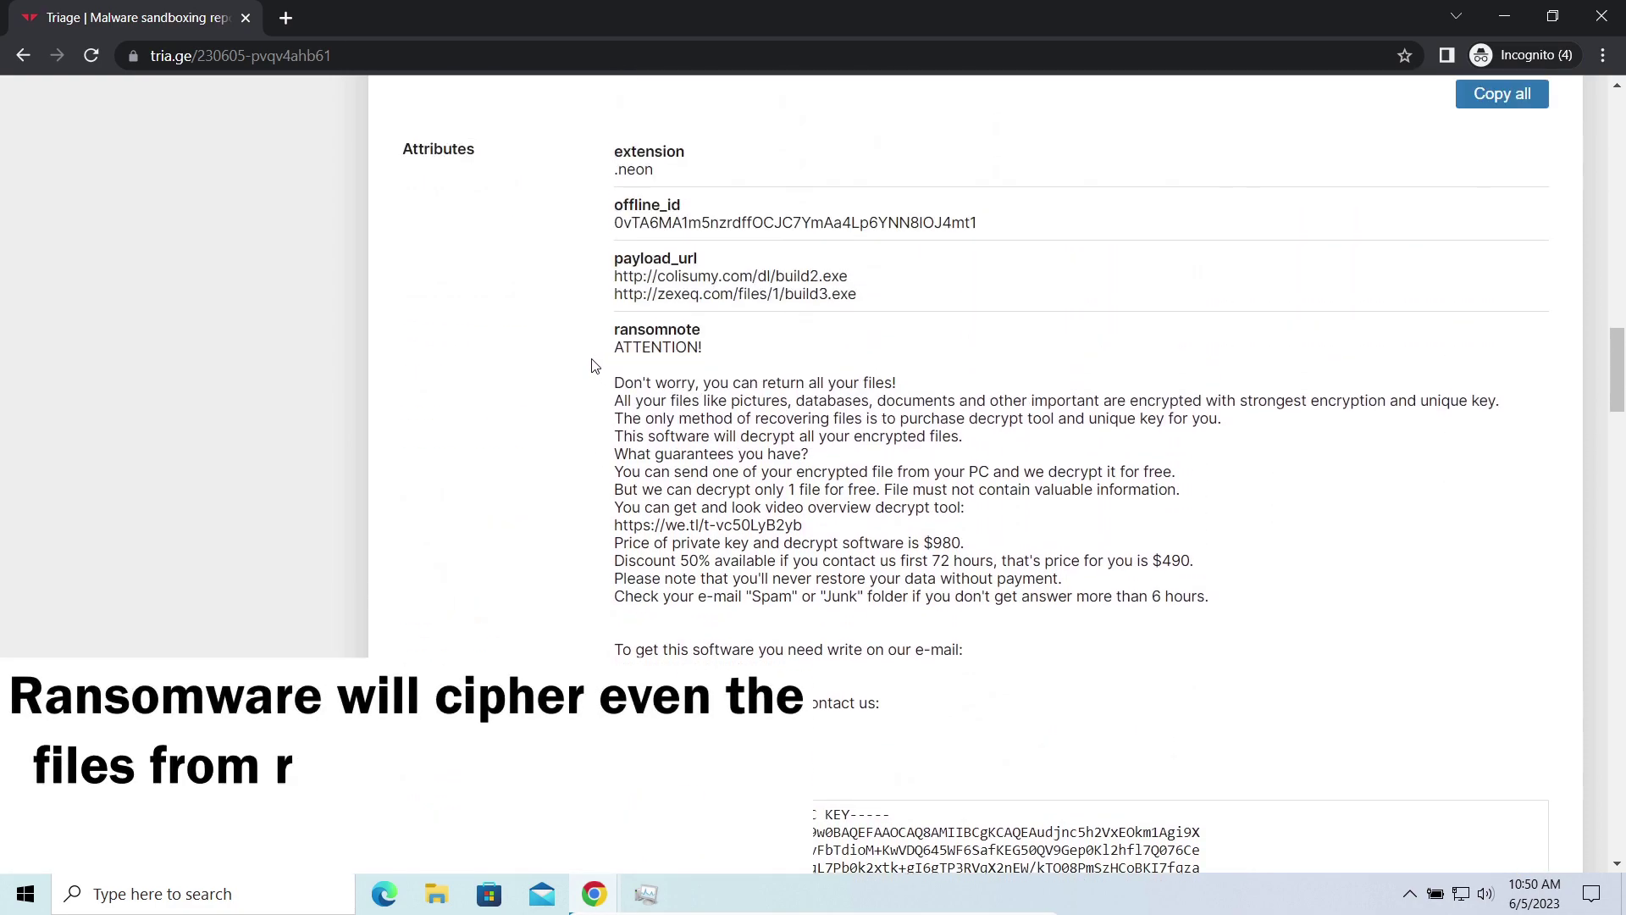
{"action": "scroll", "coordinate": [592, 366], "scroll_direction": "up", "scroll_amount": 3}
{"action": "left_click_drag", "start_coordinate": [601, 238], "coordinate": [896, 280]}
{"action": "left_click", "coordinate": [855, 339]}
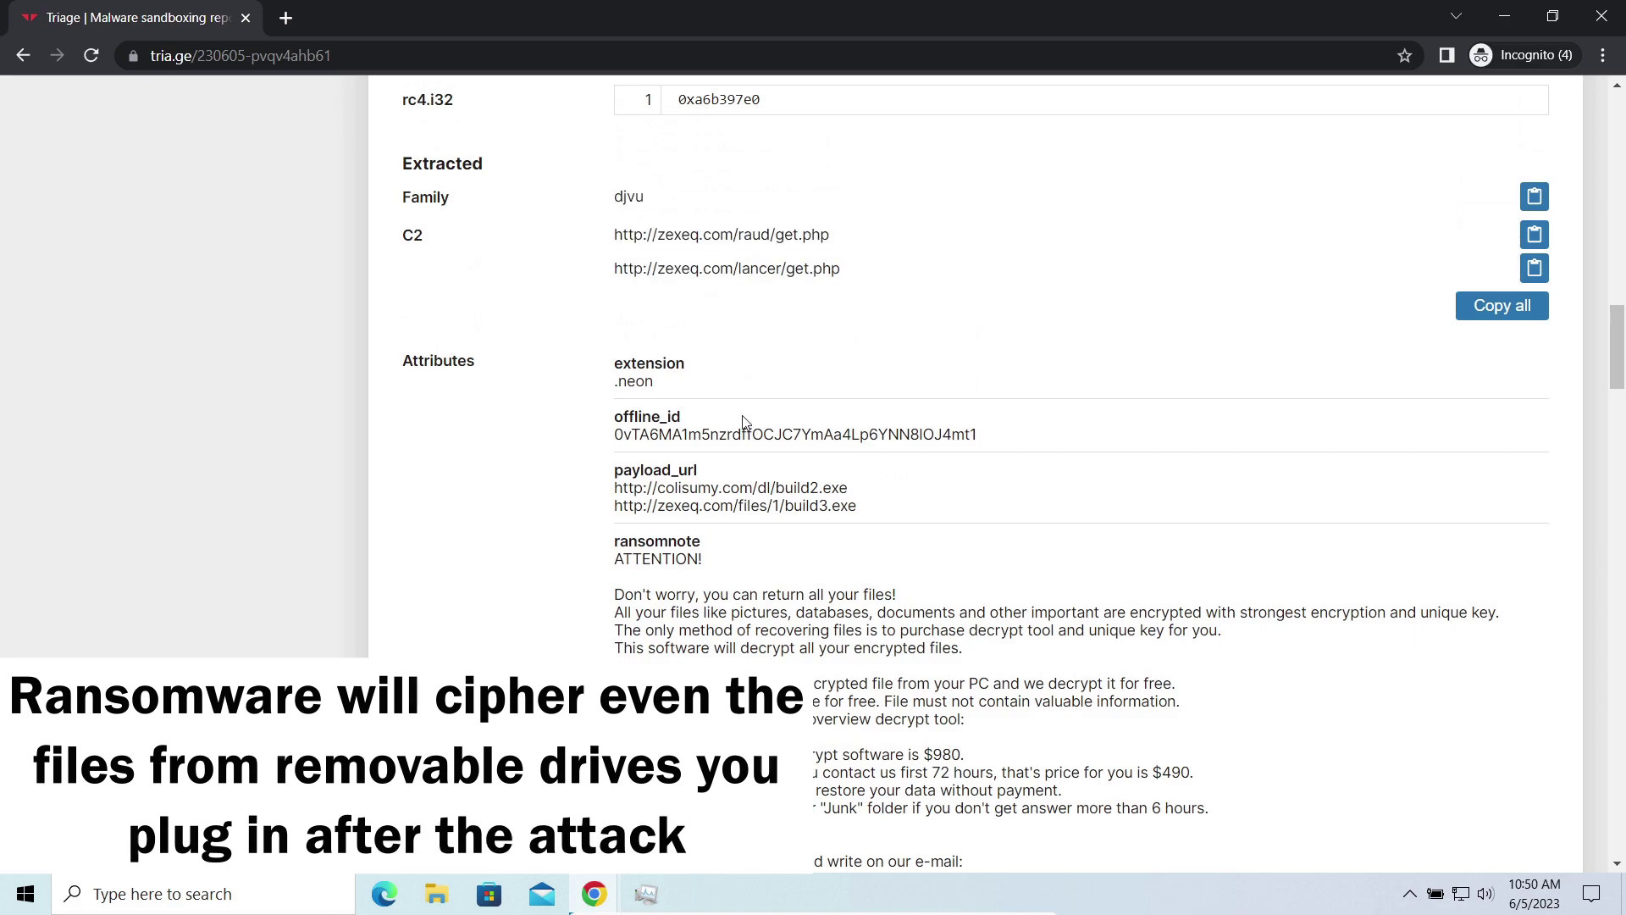
{"action": "scroll", "coordinate": [645, 545], "scroll_direction": "down", "scroll_amount": 3}
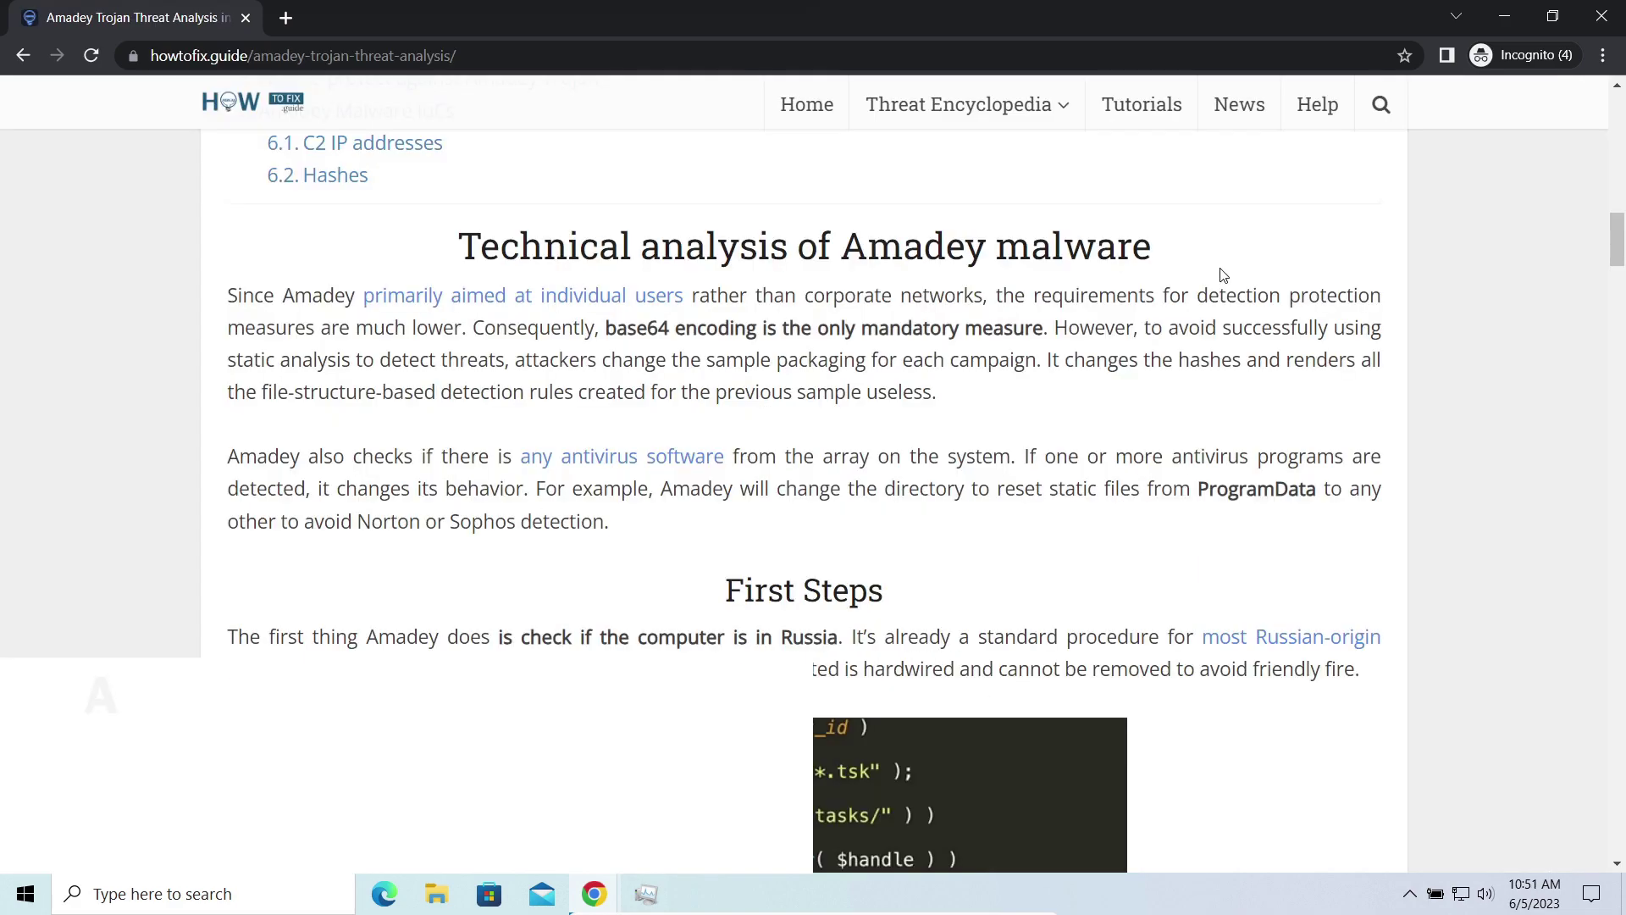
Scroll the Amadey article and highlight the POST request header lines.
{"action": "scroll", "coordinate": [685, 508], "scroll_direction": "down", "scroll_amount": 2}
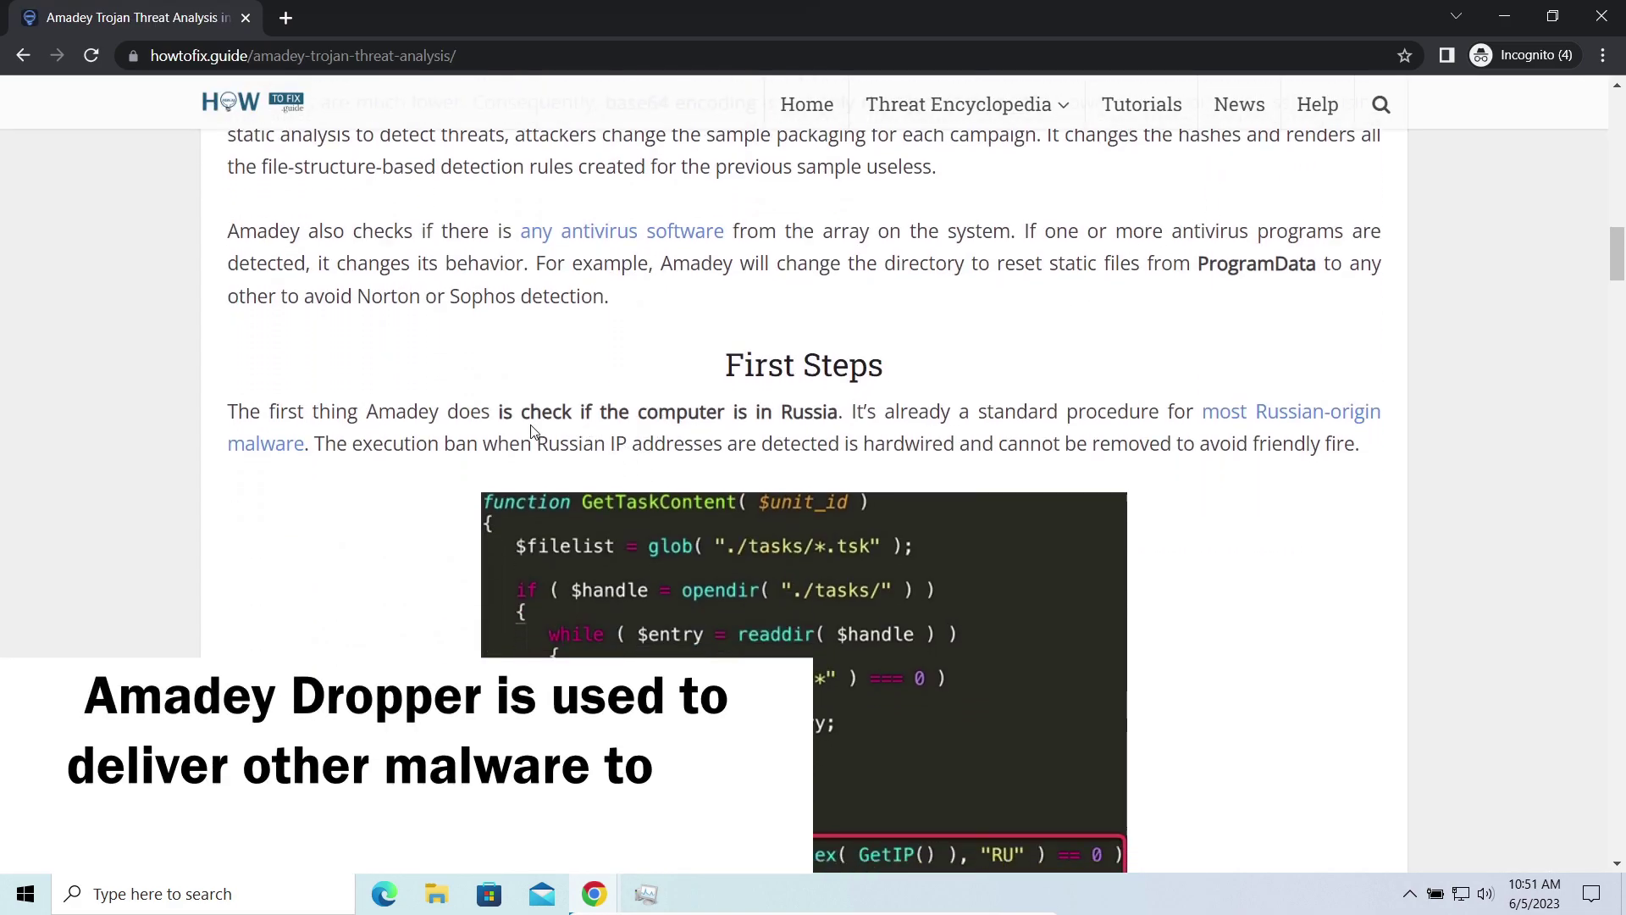
{"action": "left_click_drag", "start_coordinate": [500, 319], "coordinate": [665, 317]}
{"action": "left_click", "coordinate": [539, 377]}
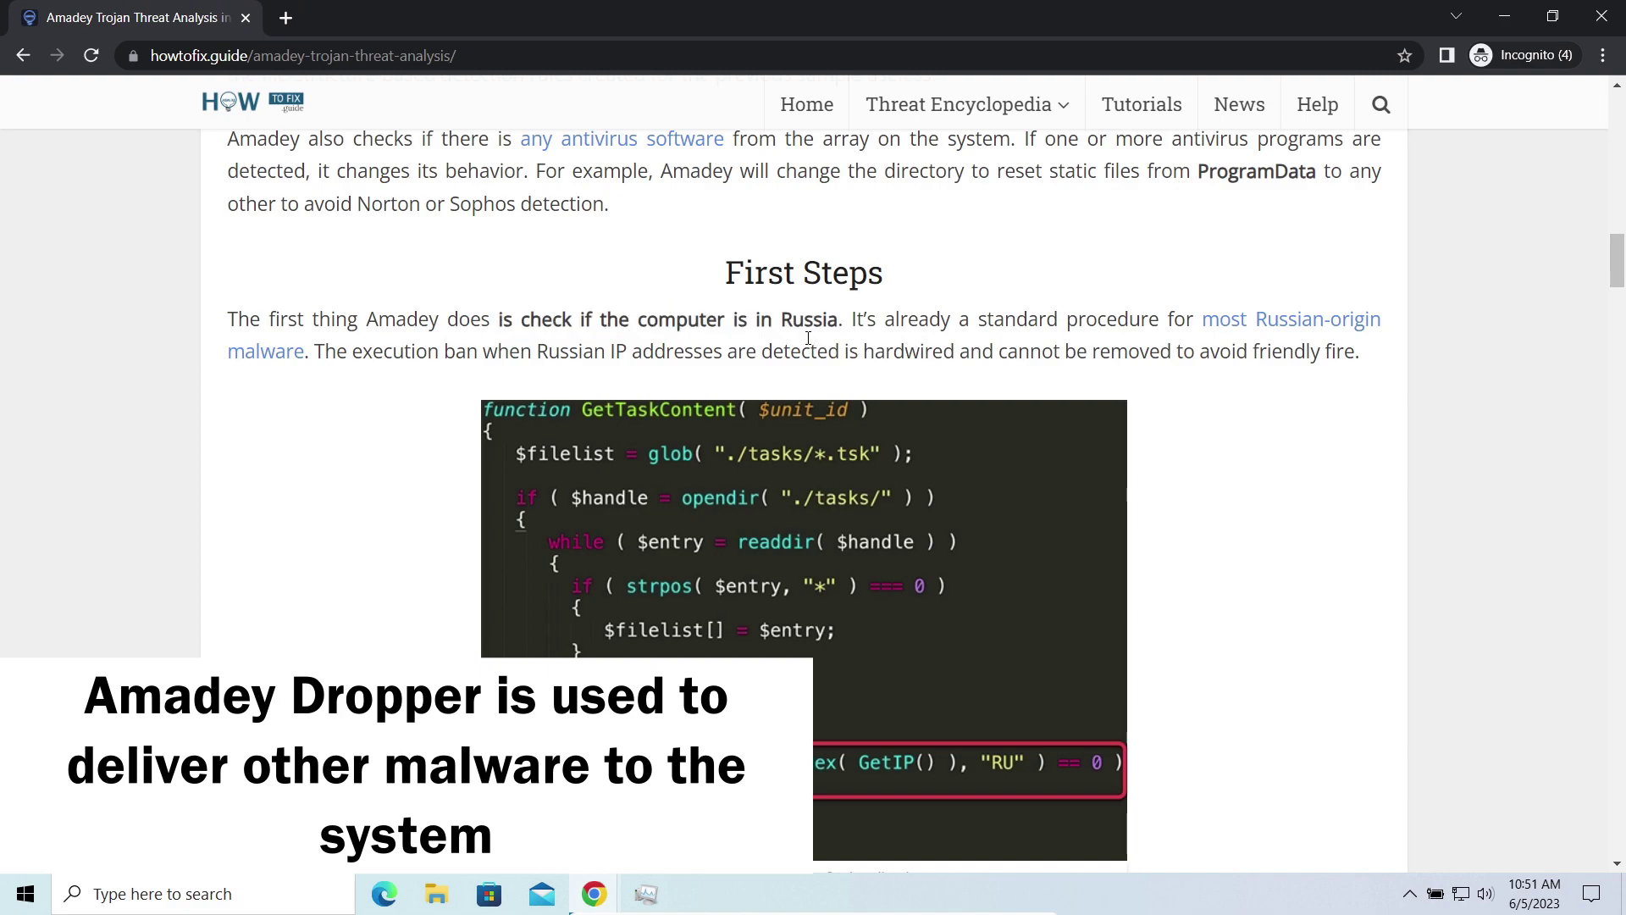
{"action": "scroll", "coordinate": [429, 381], "scroll_direction": "down", "scroll_amount": 5}
{"action": "scroll", "coordinate": [422, 385], "scroll_direction": "down", "scroll_amount": 4}
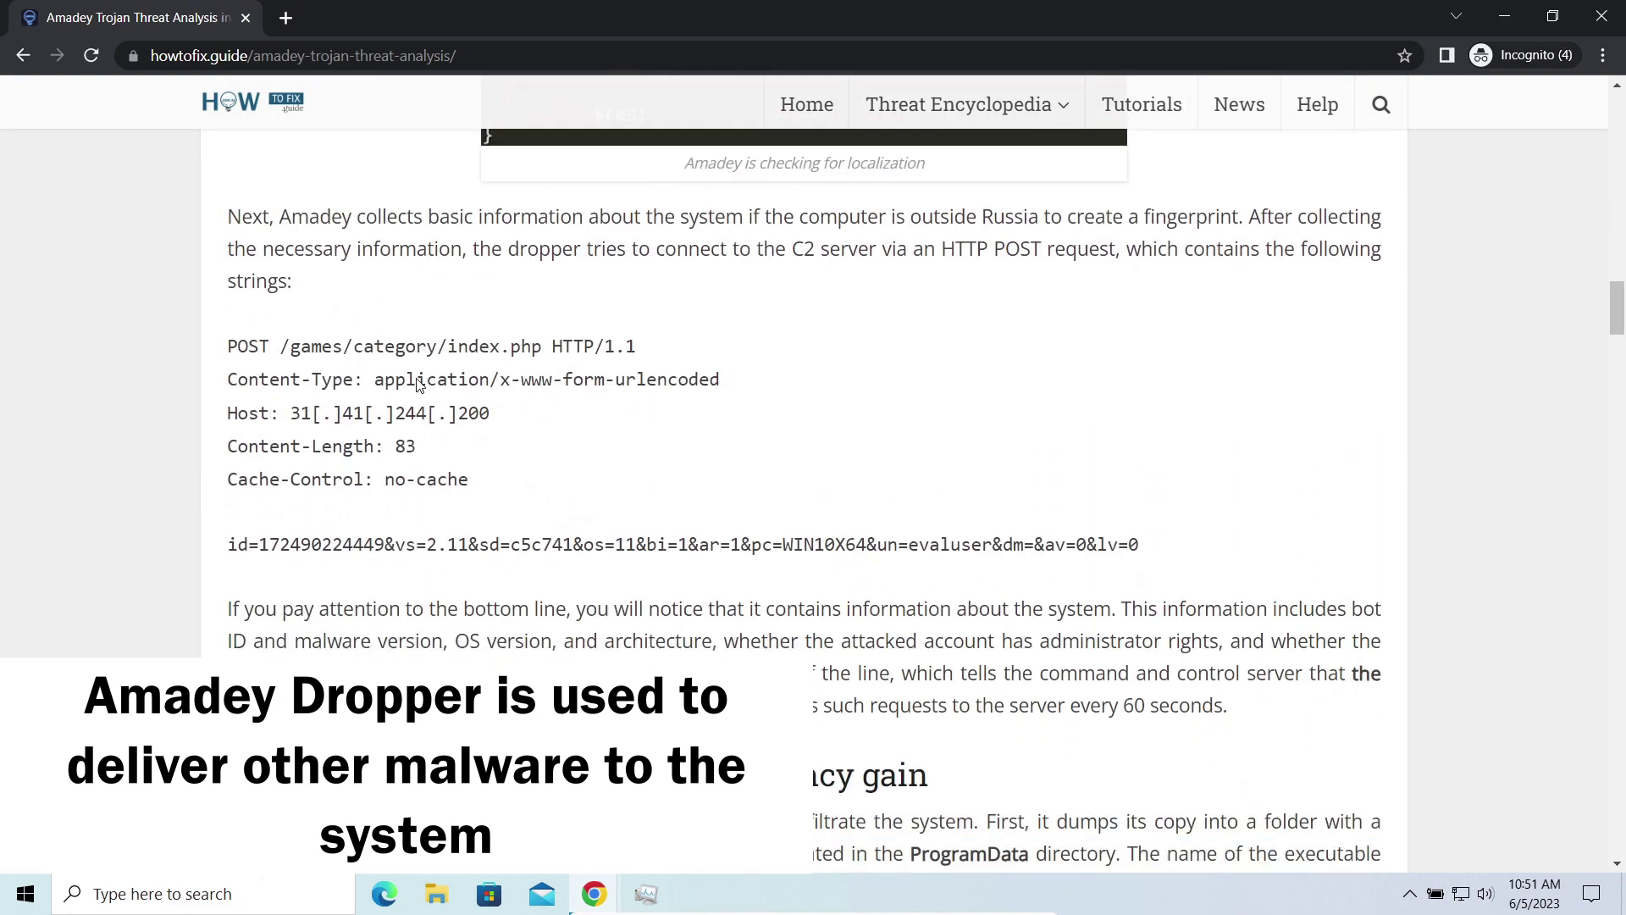
{"action": "left_click_drag", "start_coordinate": [227, 320], "coordinate": [642, 443]}
{"action": "left_click", "coordinate": [576, 499]}
Scroll on to the Malware Delivery section and highlight its whole paragraph.
{"action": "scroll", "coordinate": [514, 557], "scroll_direction": "down", "scroll_amount": 3}
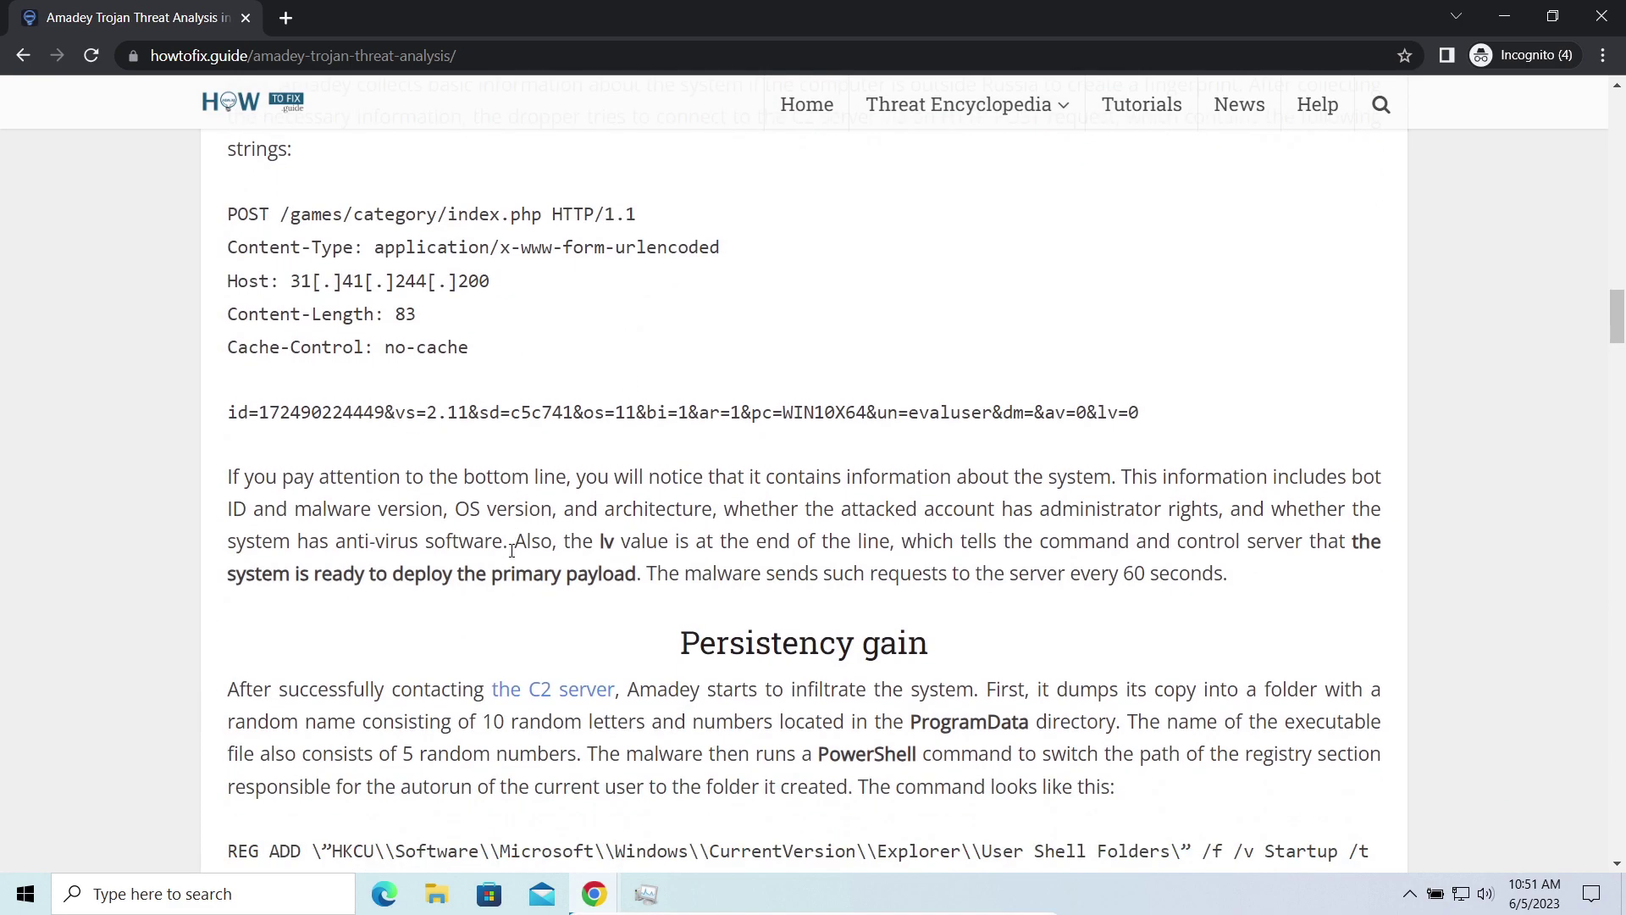
{"action": "scroll", "coordinate": [419, 495], "scroll_direction": "down", "scroll_amount": 5}
{"action": "scroll", "coordinate": [419, 494], "scroll_direction": "down", "scroll_amount": 1}
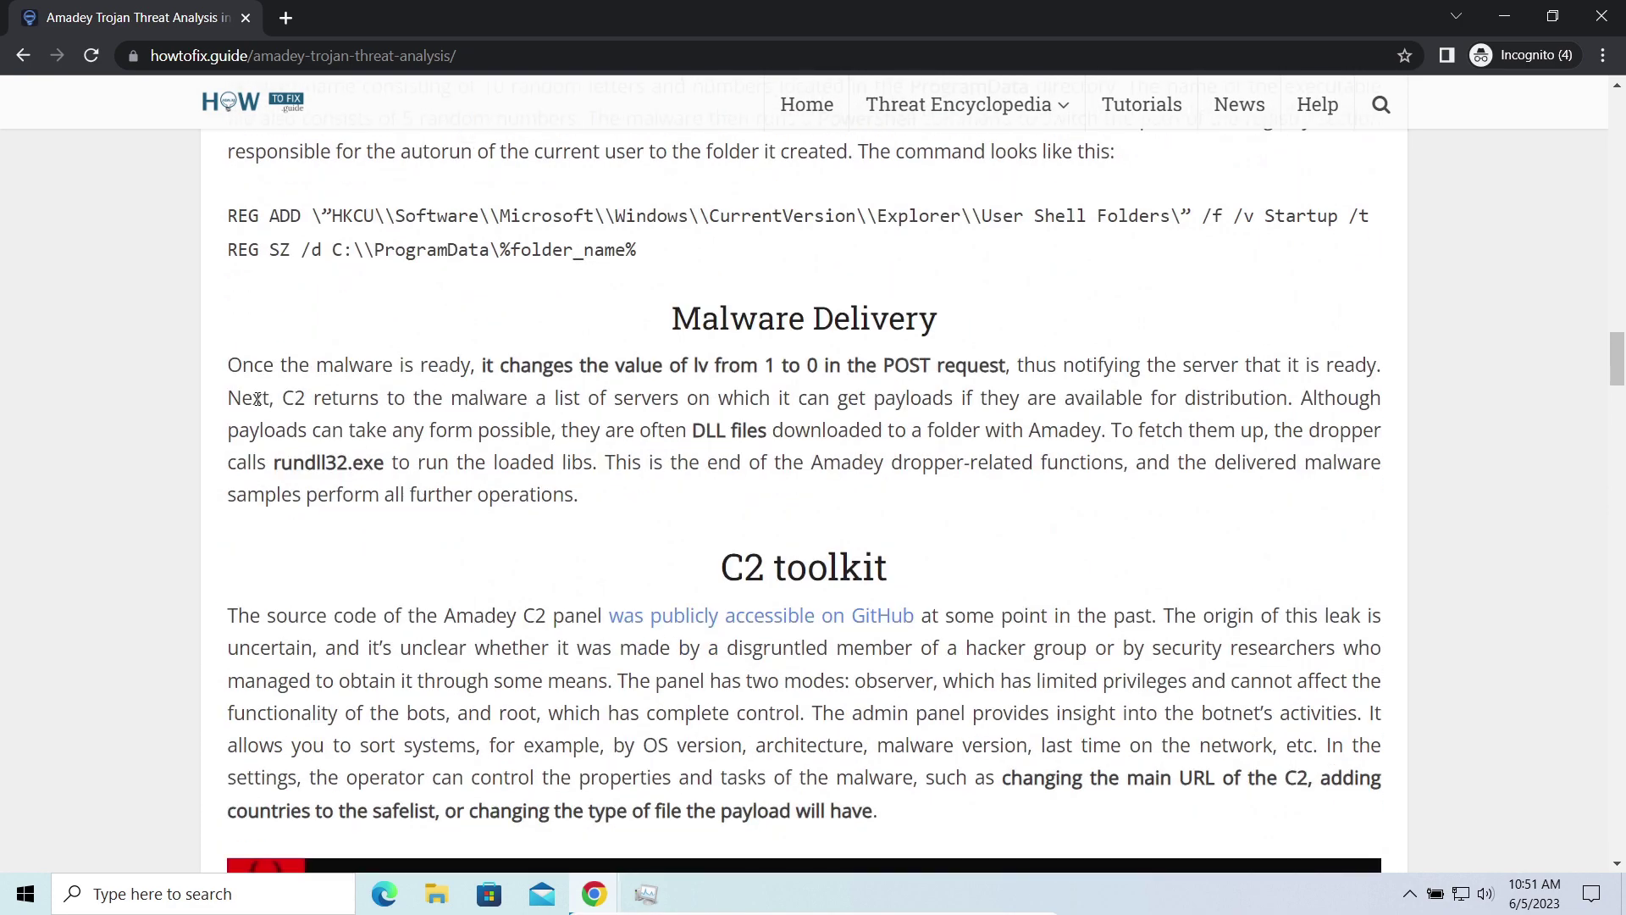
{"action": "left_click_drag", "start_coordinate": [227, 364], "coordinate": [948, 497]}
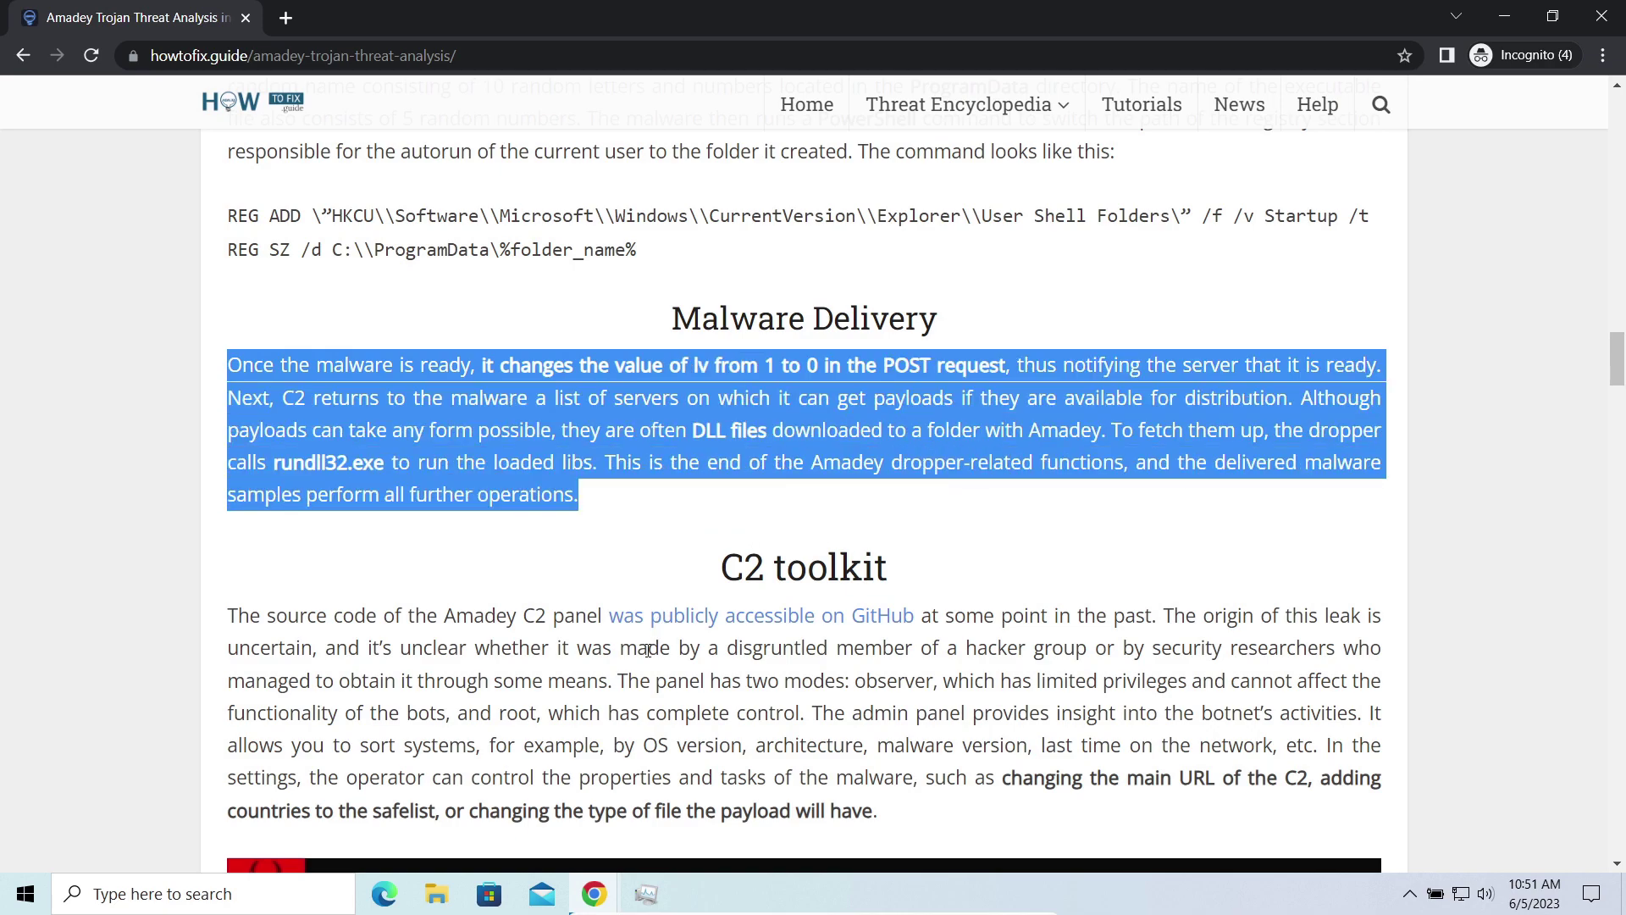
{"action": "left_click", "coordinate": [446, 536]}
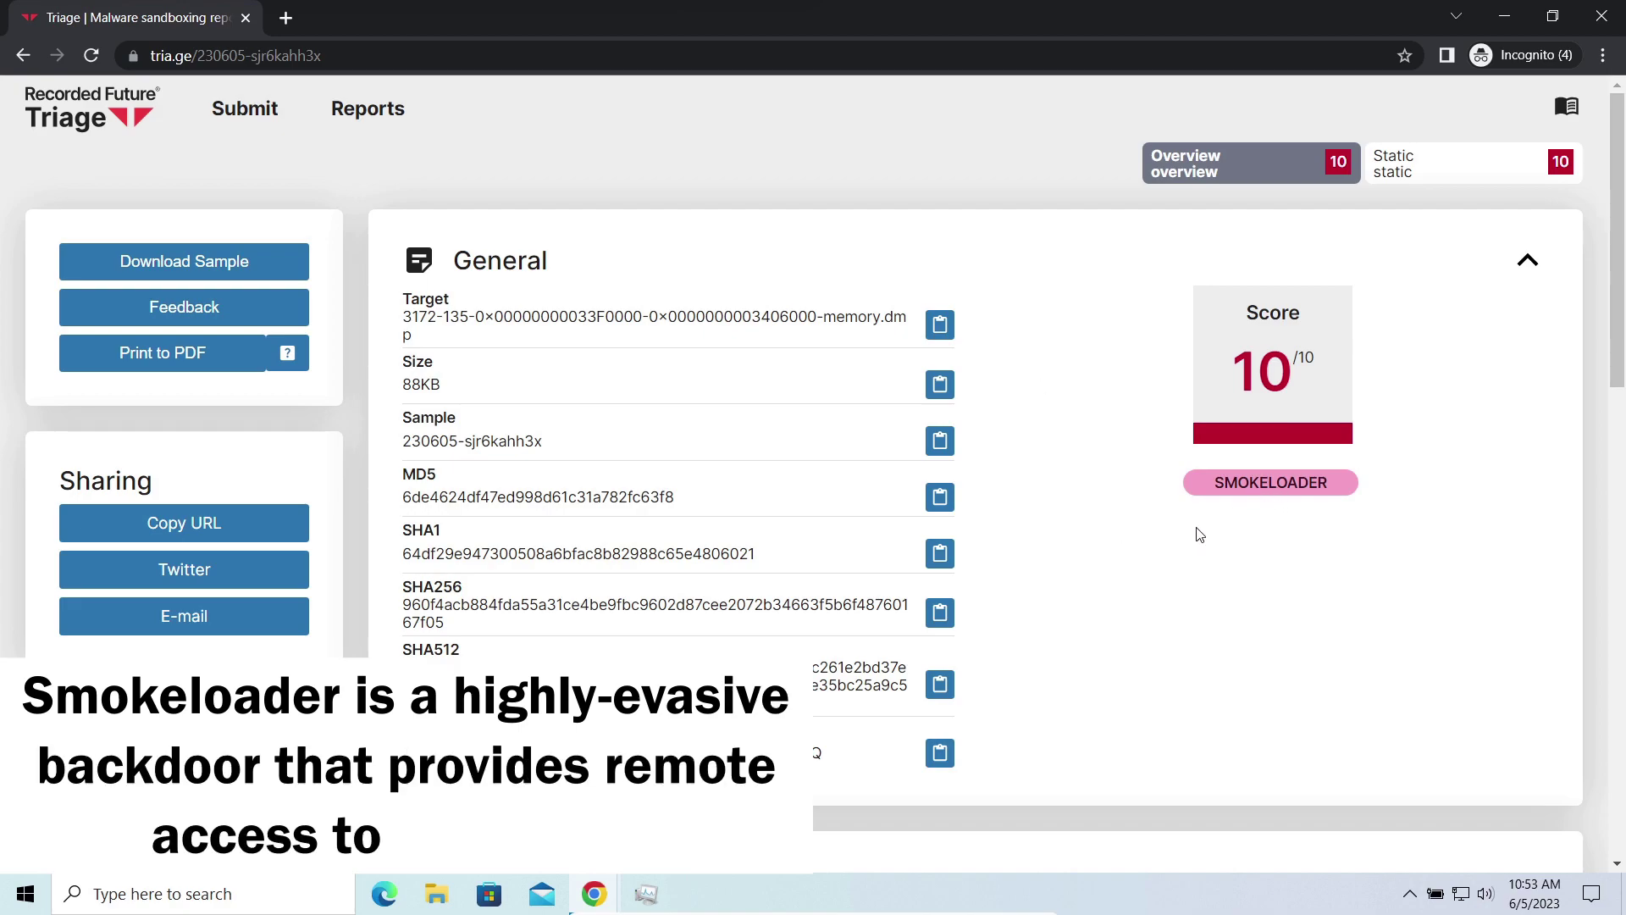
{"action": "scroll", "coordinate": [1084, 537], "scroll_direction": "down", "scroll_amount": 6}
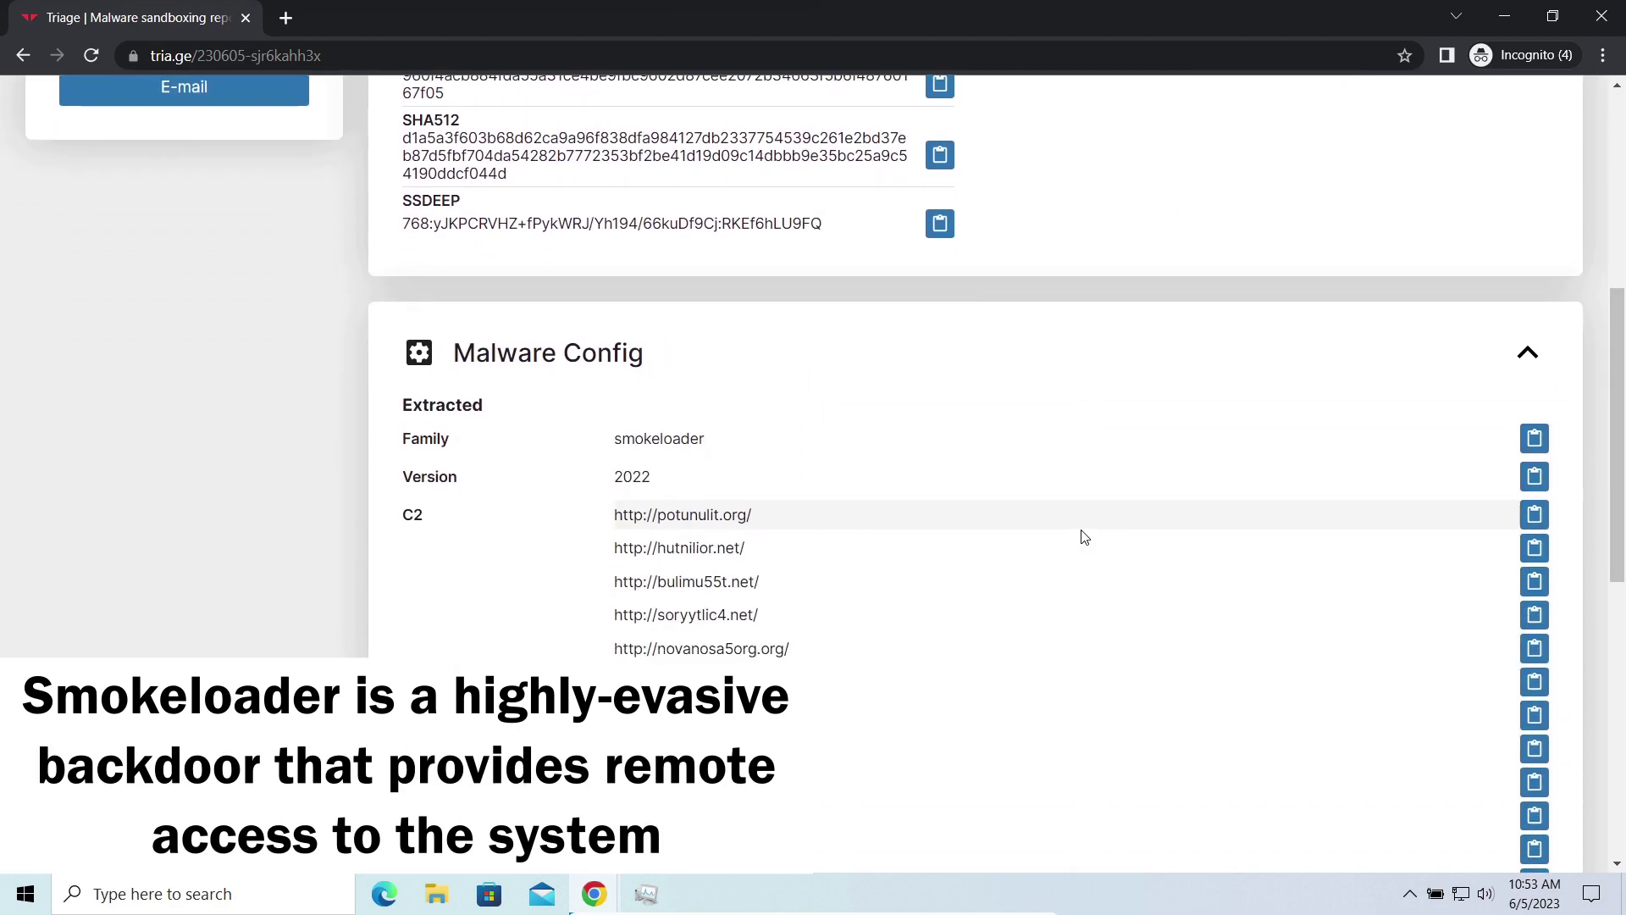
{"action": "left_click_drag", "start_coordinate": [608, 506], "coordinate": [804, 580]}
{"action": "left_click", "coordinate": [973, 454]}
{"action": "scroll", "coordinate": [962, 551], "scroll_direction": "down", "scroll_amount": 4}
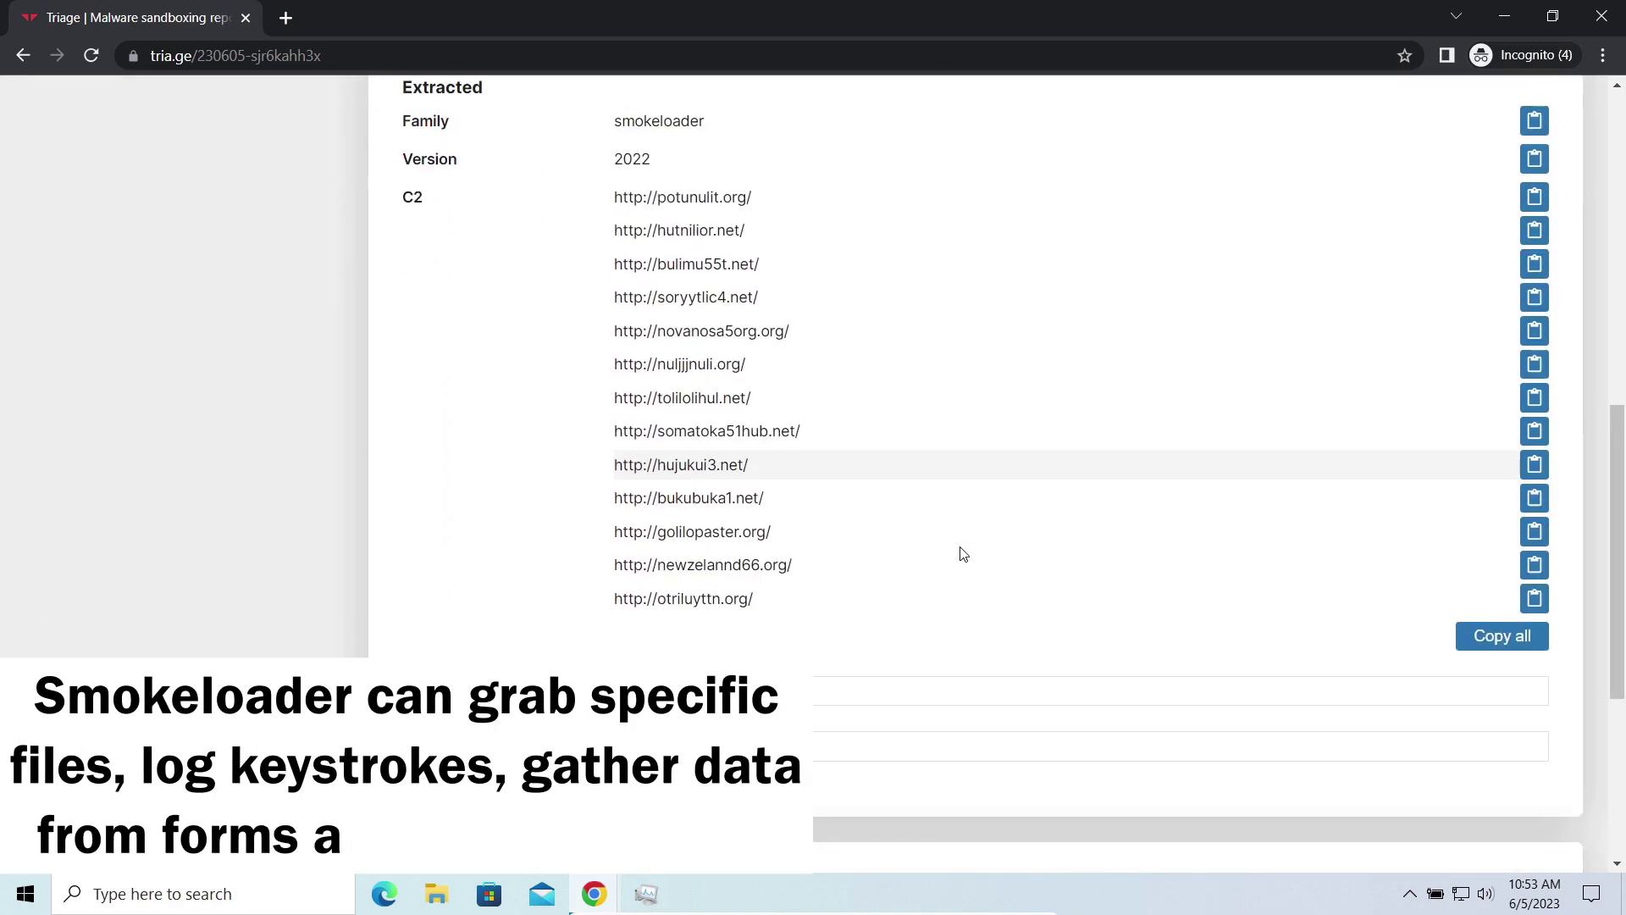
{"action": "scroll", "coordinate": [962, 554], "scroll_direction": "down", "scroll_amount": 5}
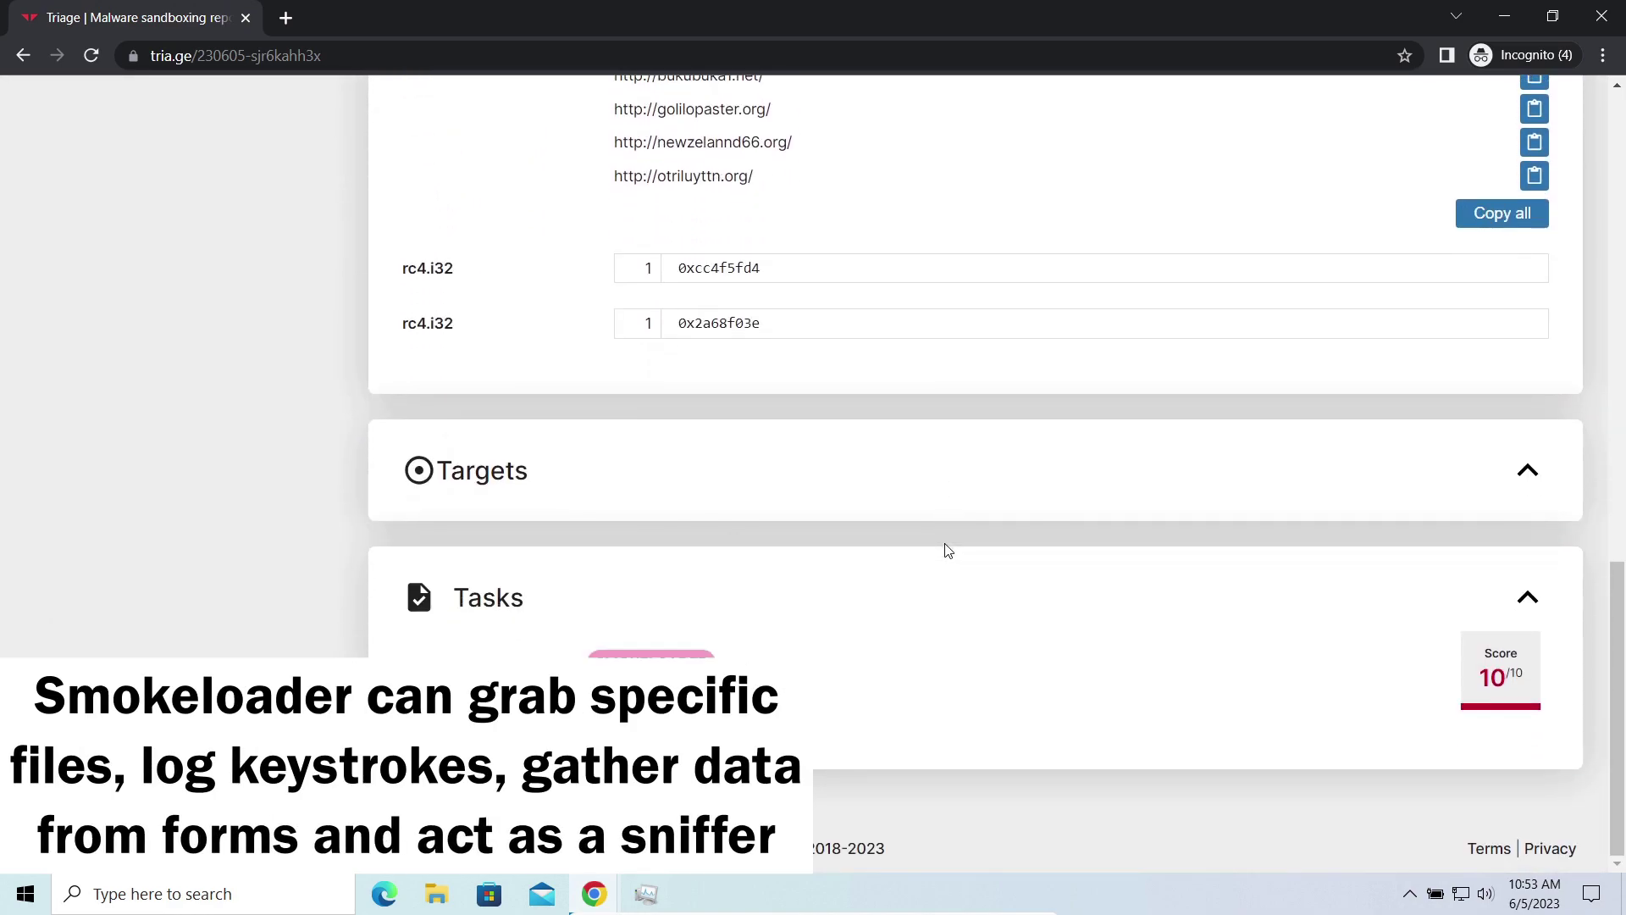
{"action": "scroll", "coordinate": [947, 550], "scroll_direction": "up", "scroll_amount": 7}
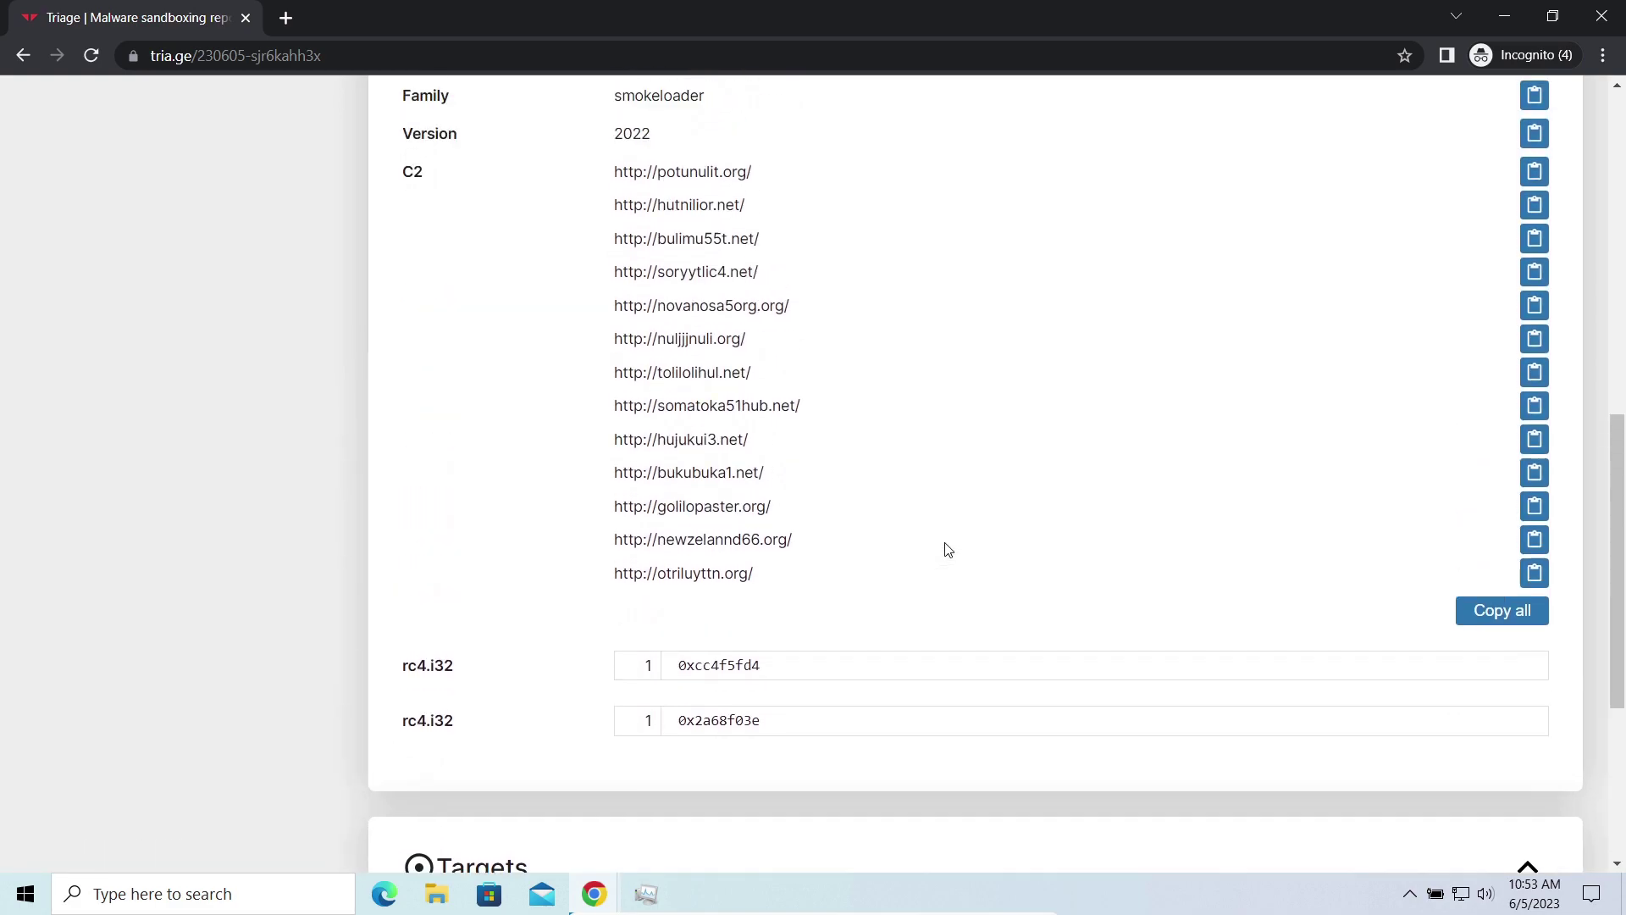
{"action": "scroll", "coordinate": [948, 551], "scroll_direction": "up", "scroll_amount": 8}
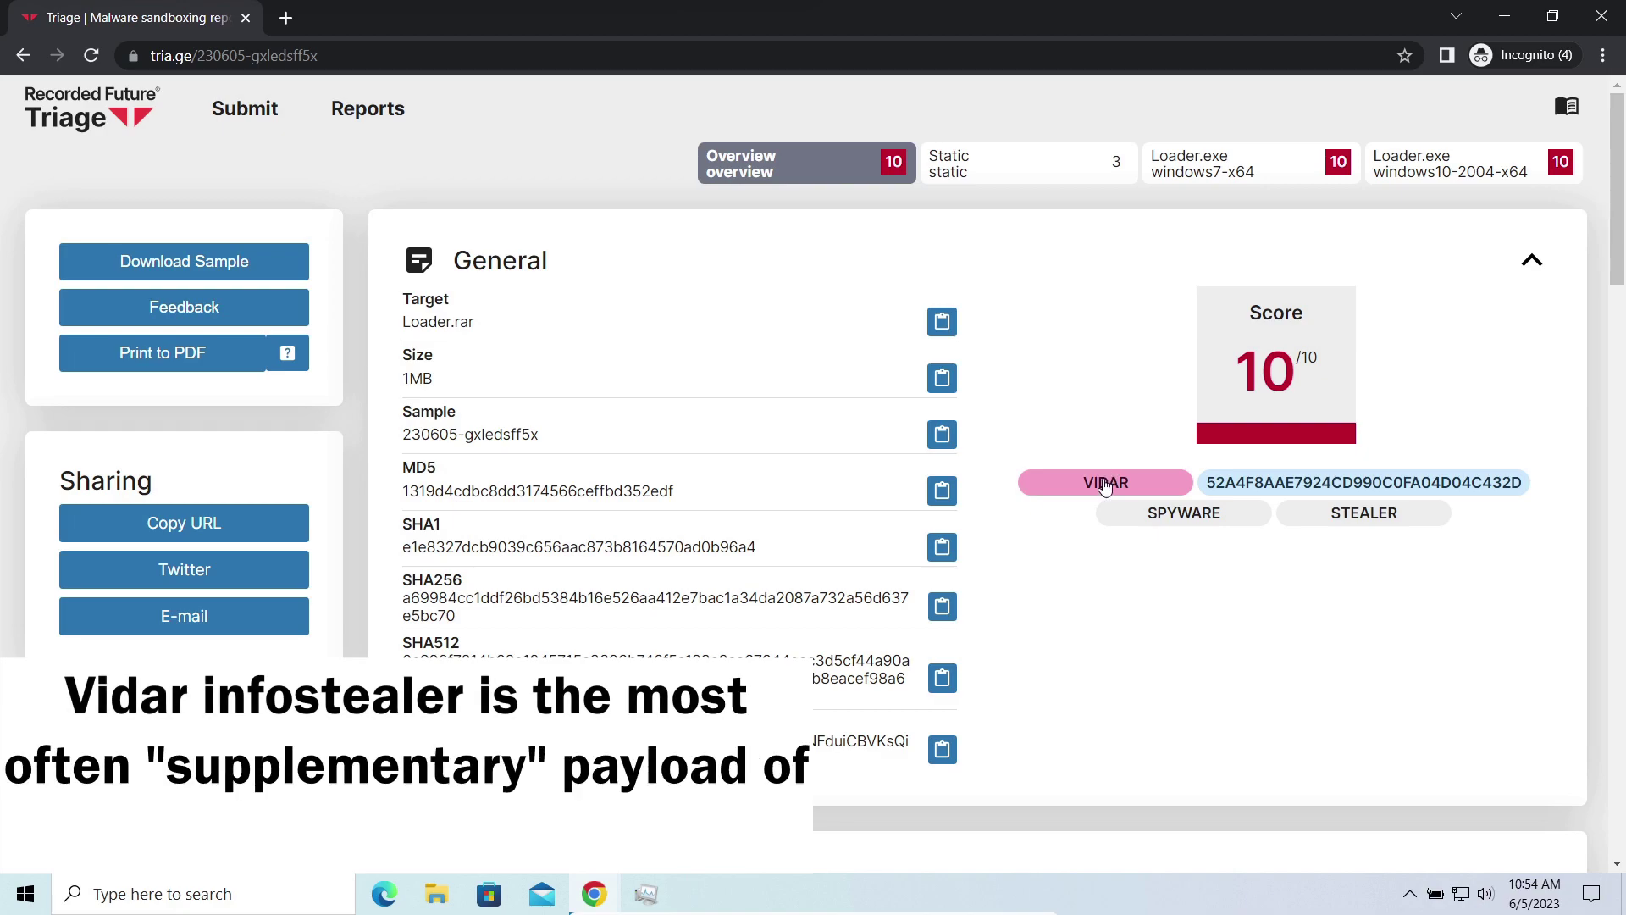
Scroll to the Loader.rar Malware Config and highlight both Vidar C2 addresses.
{"action": "scroll", "coordinate": [1030, 599], "scroll_direction": "down", "scroll_amount": 1}
{"action": "scroll", "coordinate": [1030, 599], "scroll_direction": "down", "scroll_amount": 7}
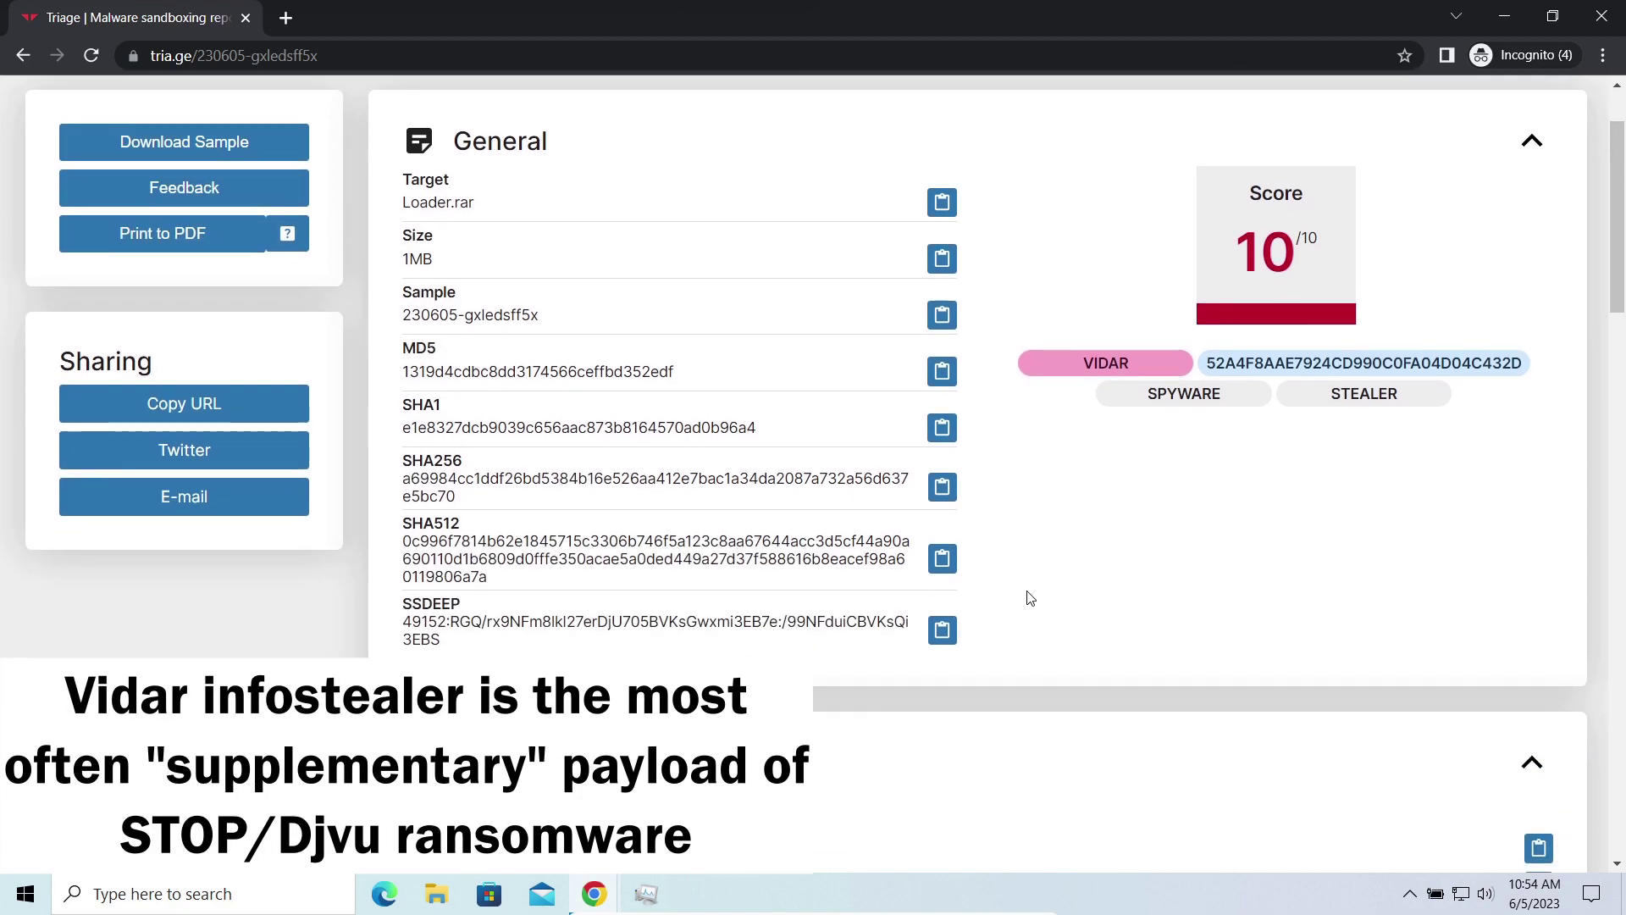
{"action": "scroll", "coordinate": [1019, 593], "scroll_direction": "down", "scroll_amount": 1}
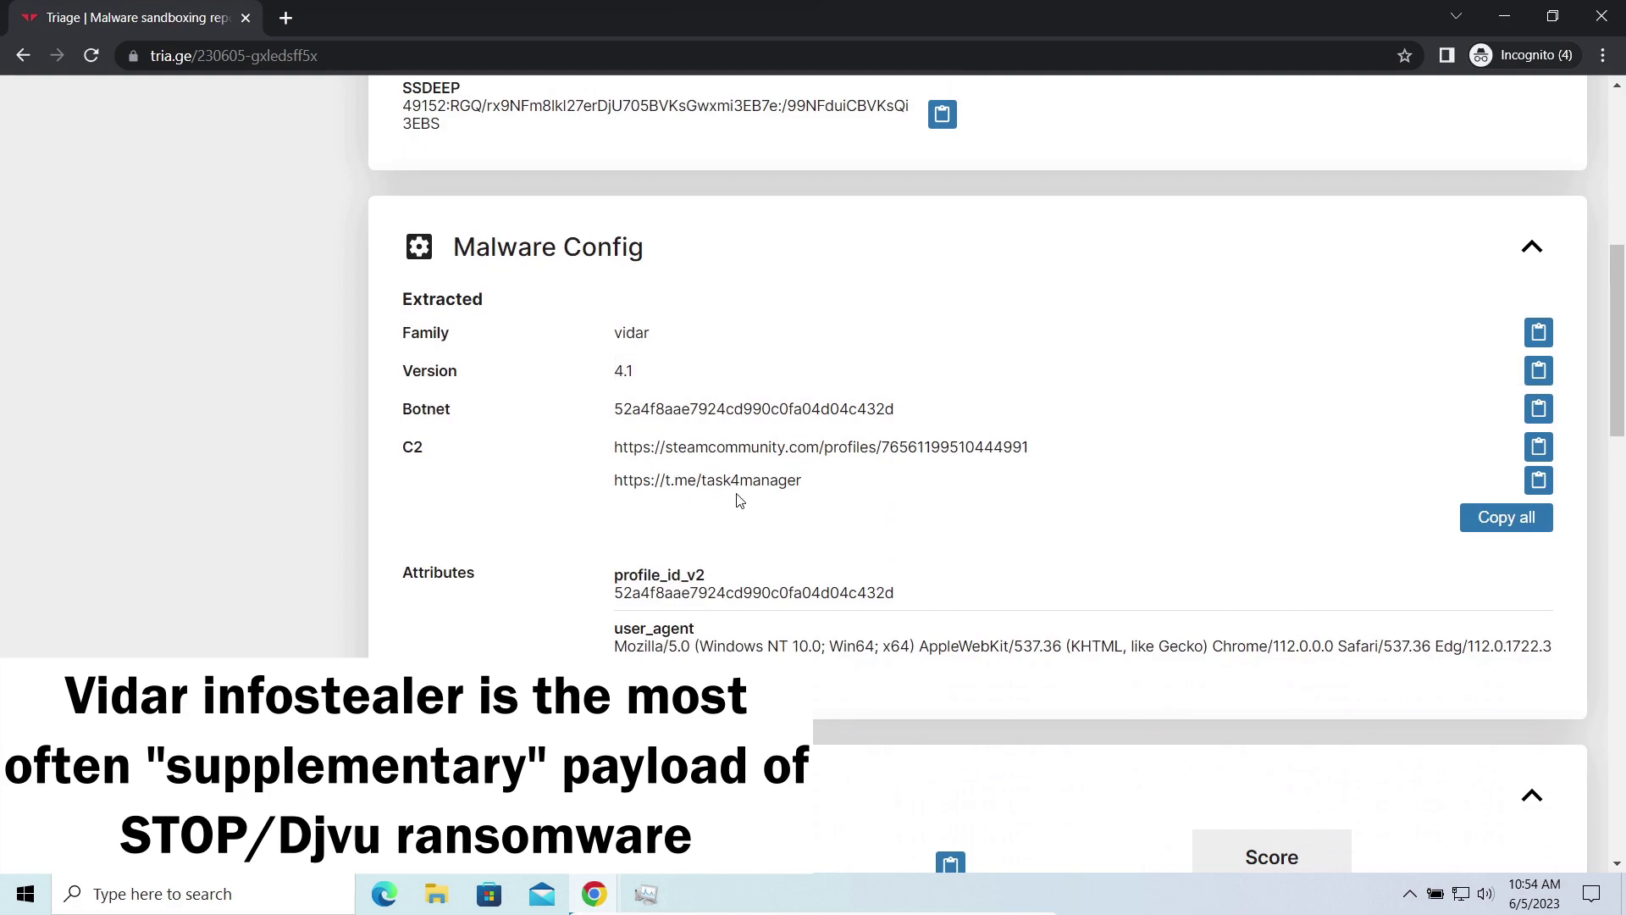
{"action": "left_click_drag", "start_coordinate": [603, 449], "coordinate": [882, 497]}
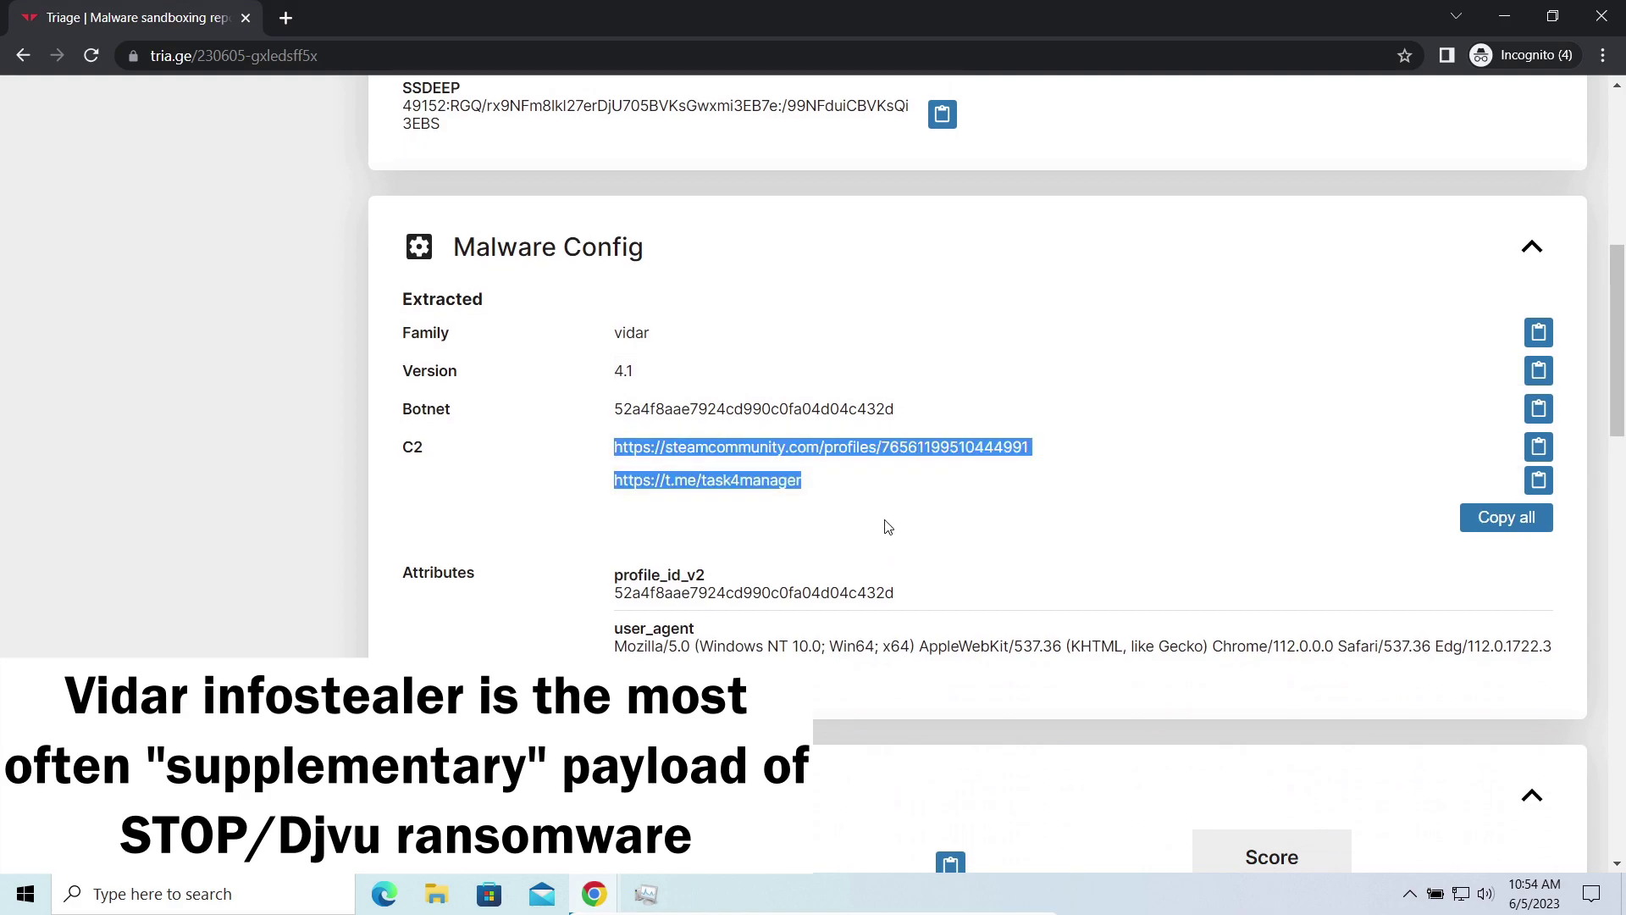
{"action": "left_click", "coordinate": [887, 527]}
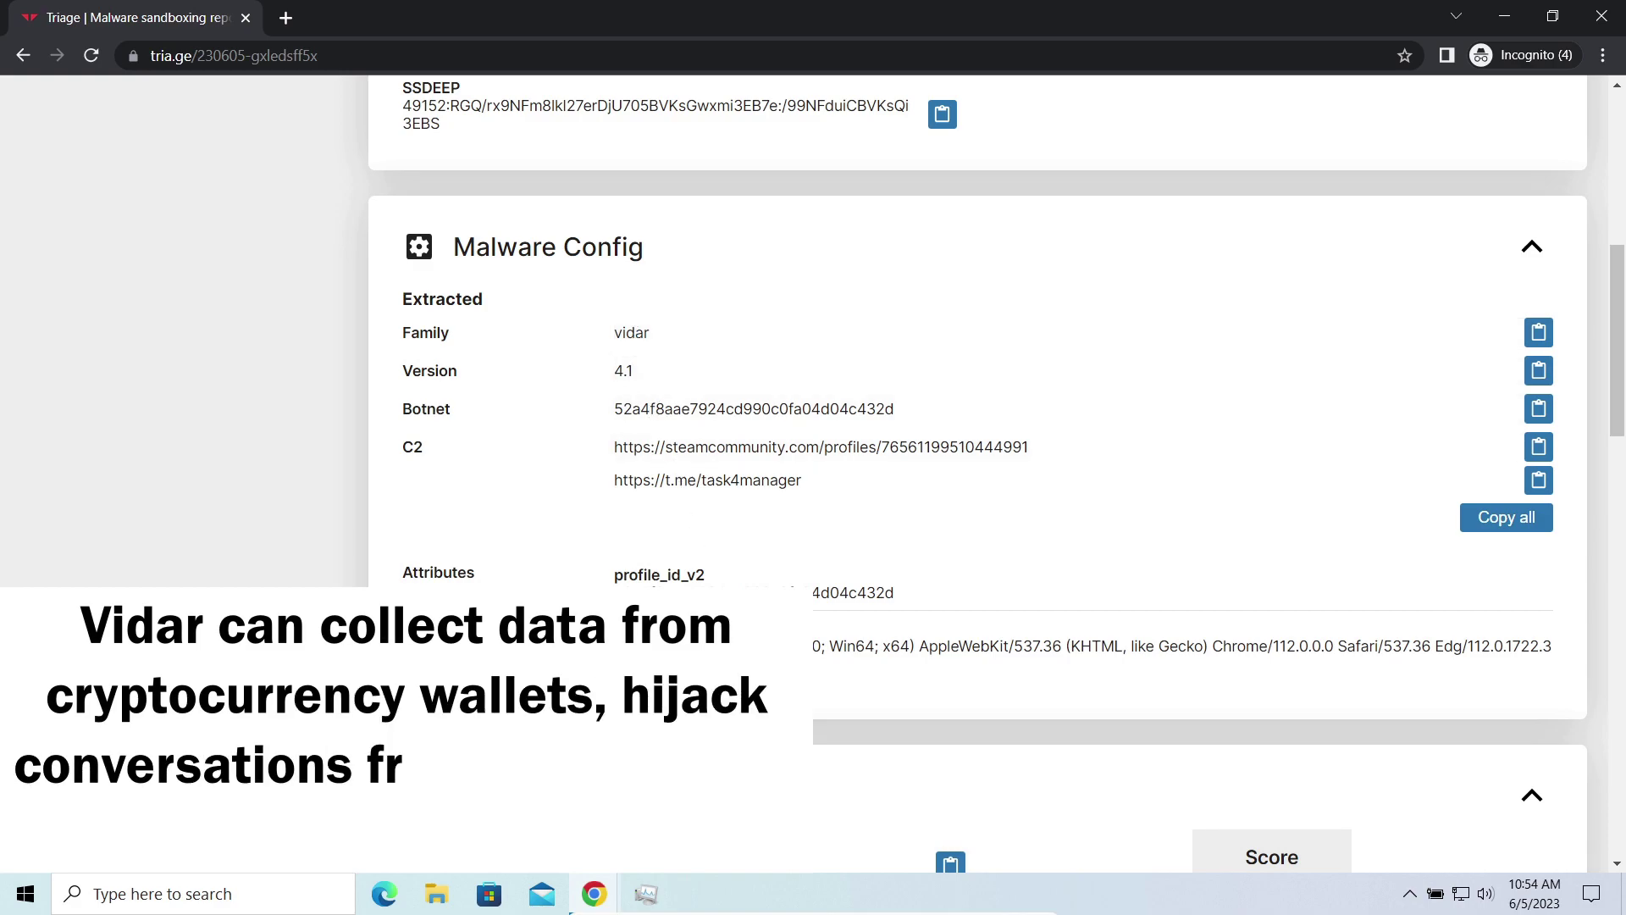
Scroll through the Targets signatures down to the MITRE ATT&CK Matrix.
{"action": "scroll", "coordinate": [889, 621], "scroll_direction": "down", "scroll_amount": 1}
{"action": "scroll", "coordinate": [889, 620], "scroll_direction": "down", "scroll_amount": 1}
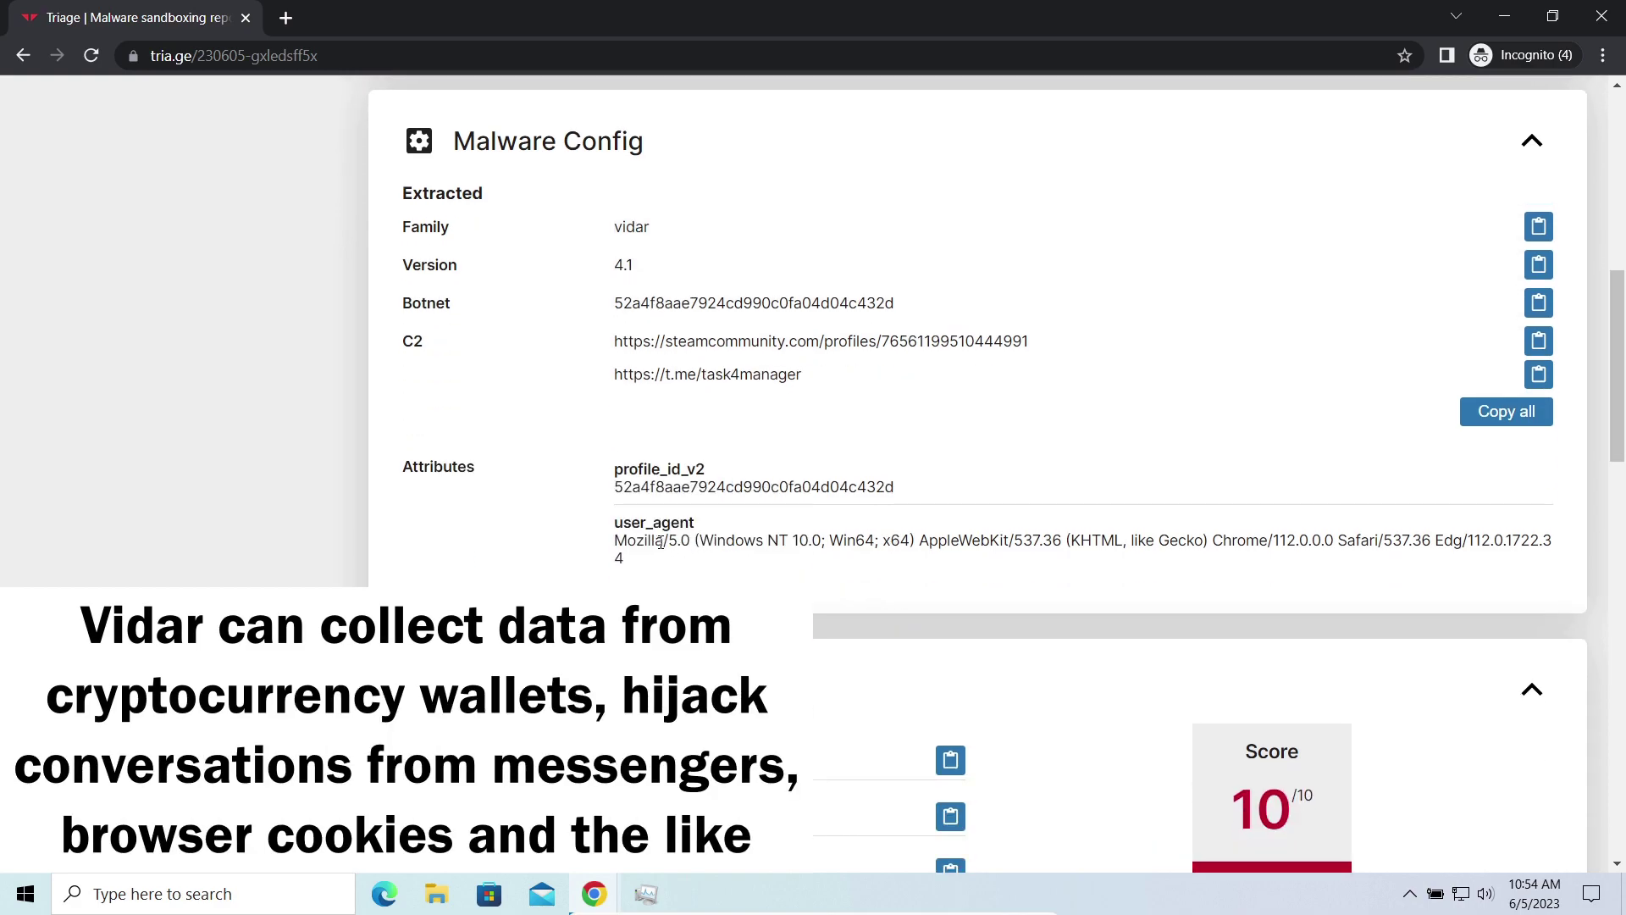
{"action": "scroll", "coordinate": [845, 599], "scroll_direction": "down", "scroll_amount": 5}
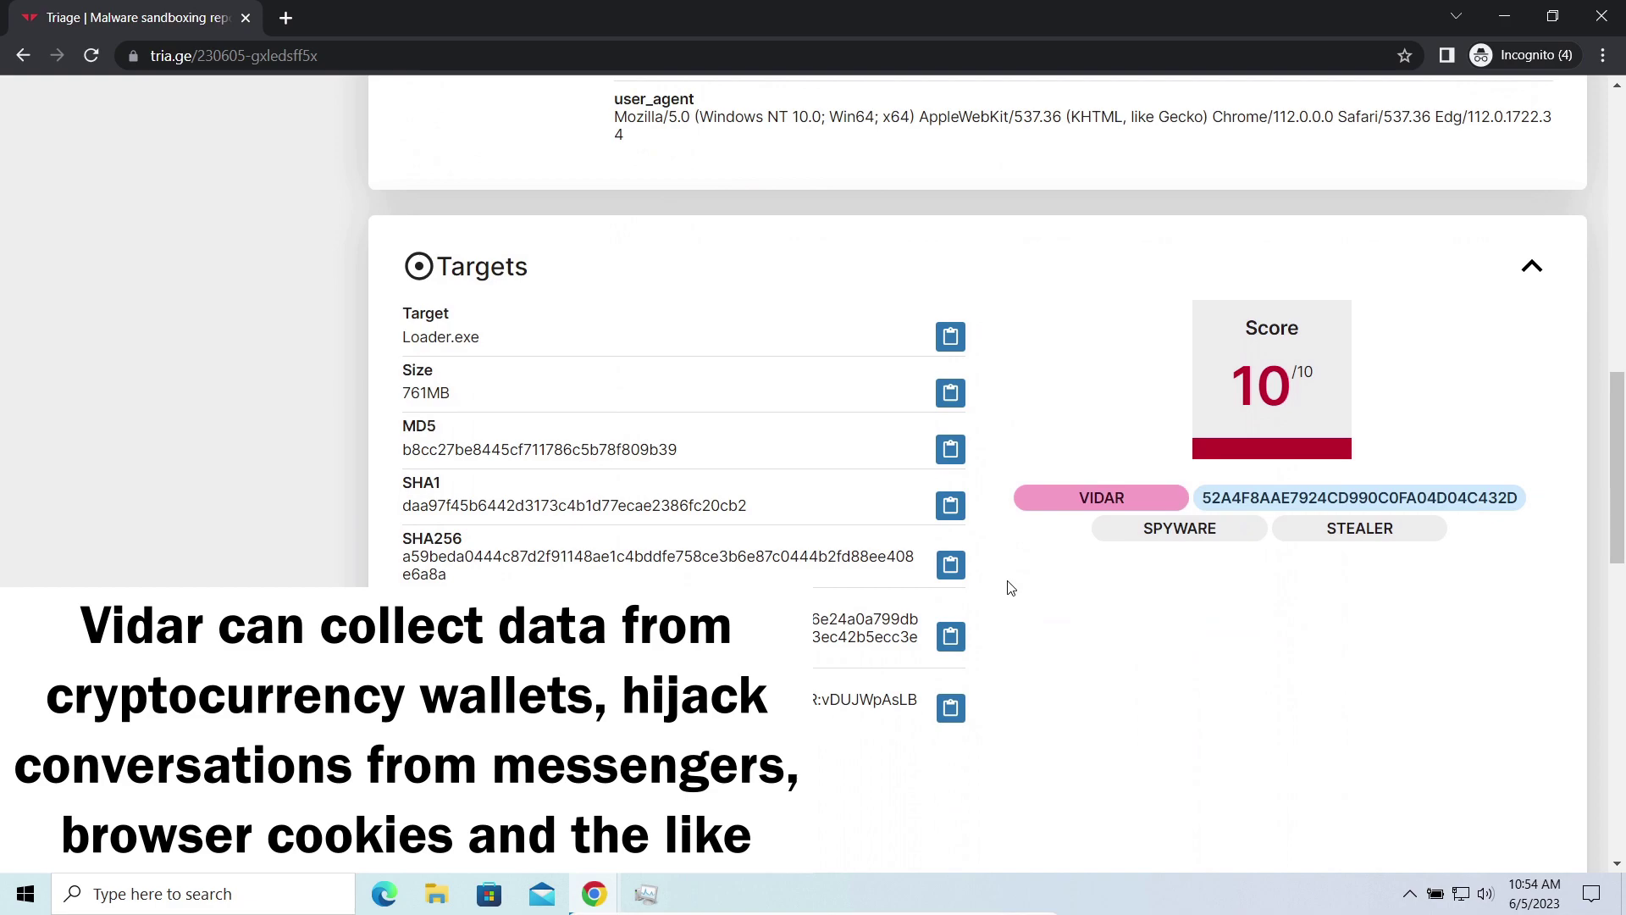
{"action": "scroll", "coordinate": [1008, 586], "scroll_direction": "down", "scroll_amount": 5}
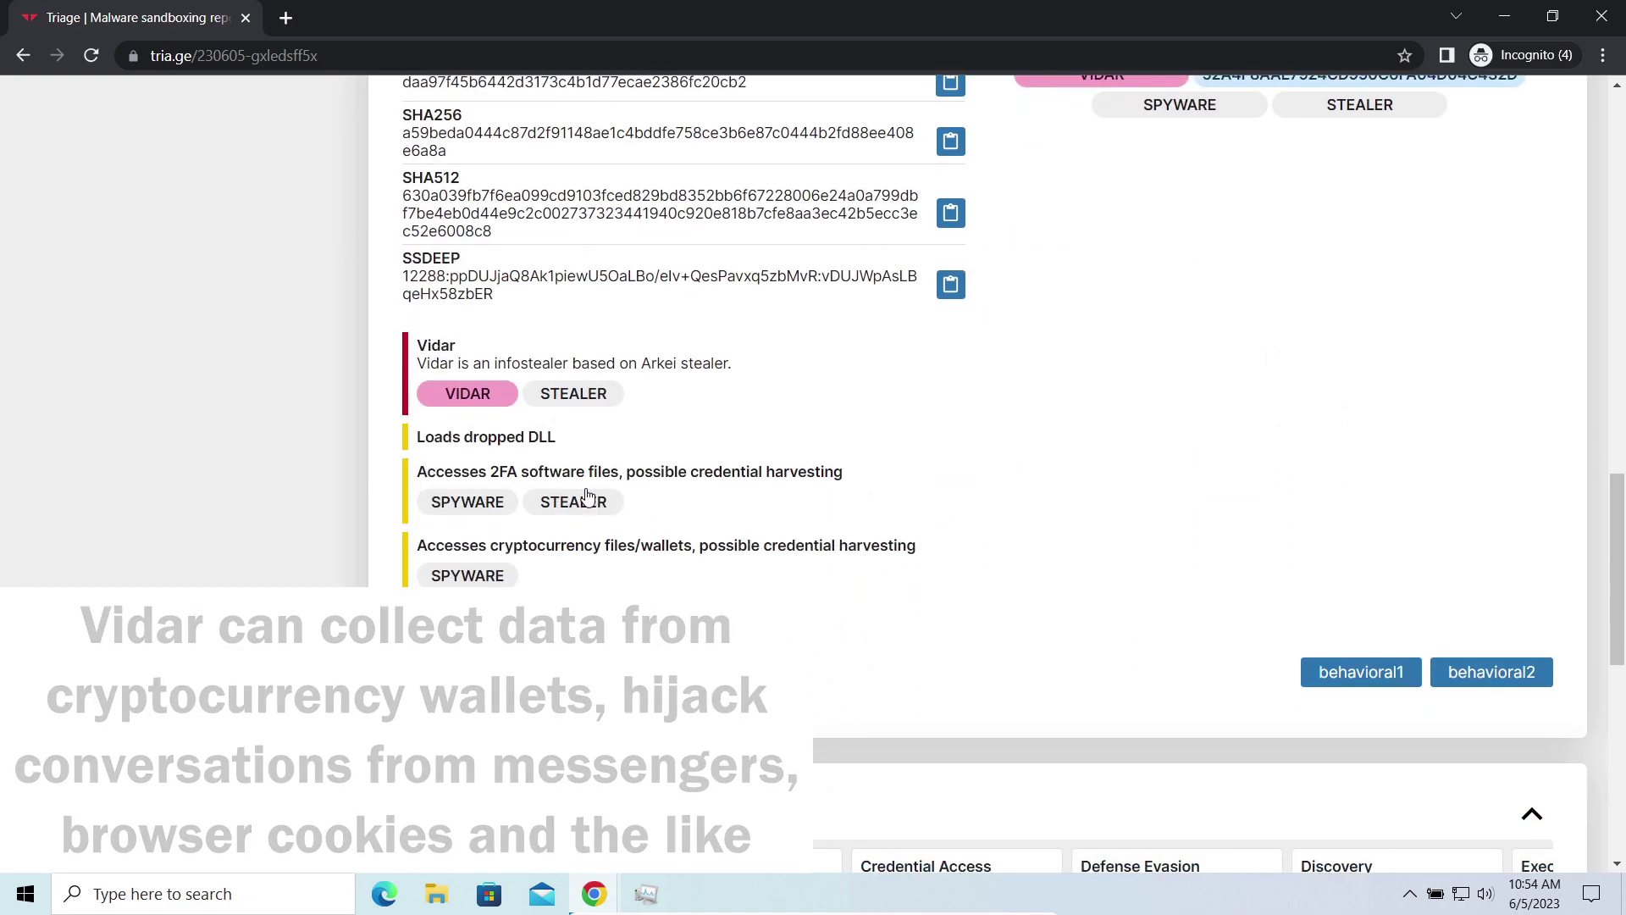
{"action": "scroll", "coordinate": [718, 593], "scroll_direction": "down", "scroll_amount": 5}
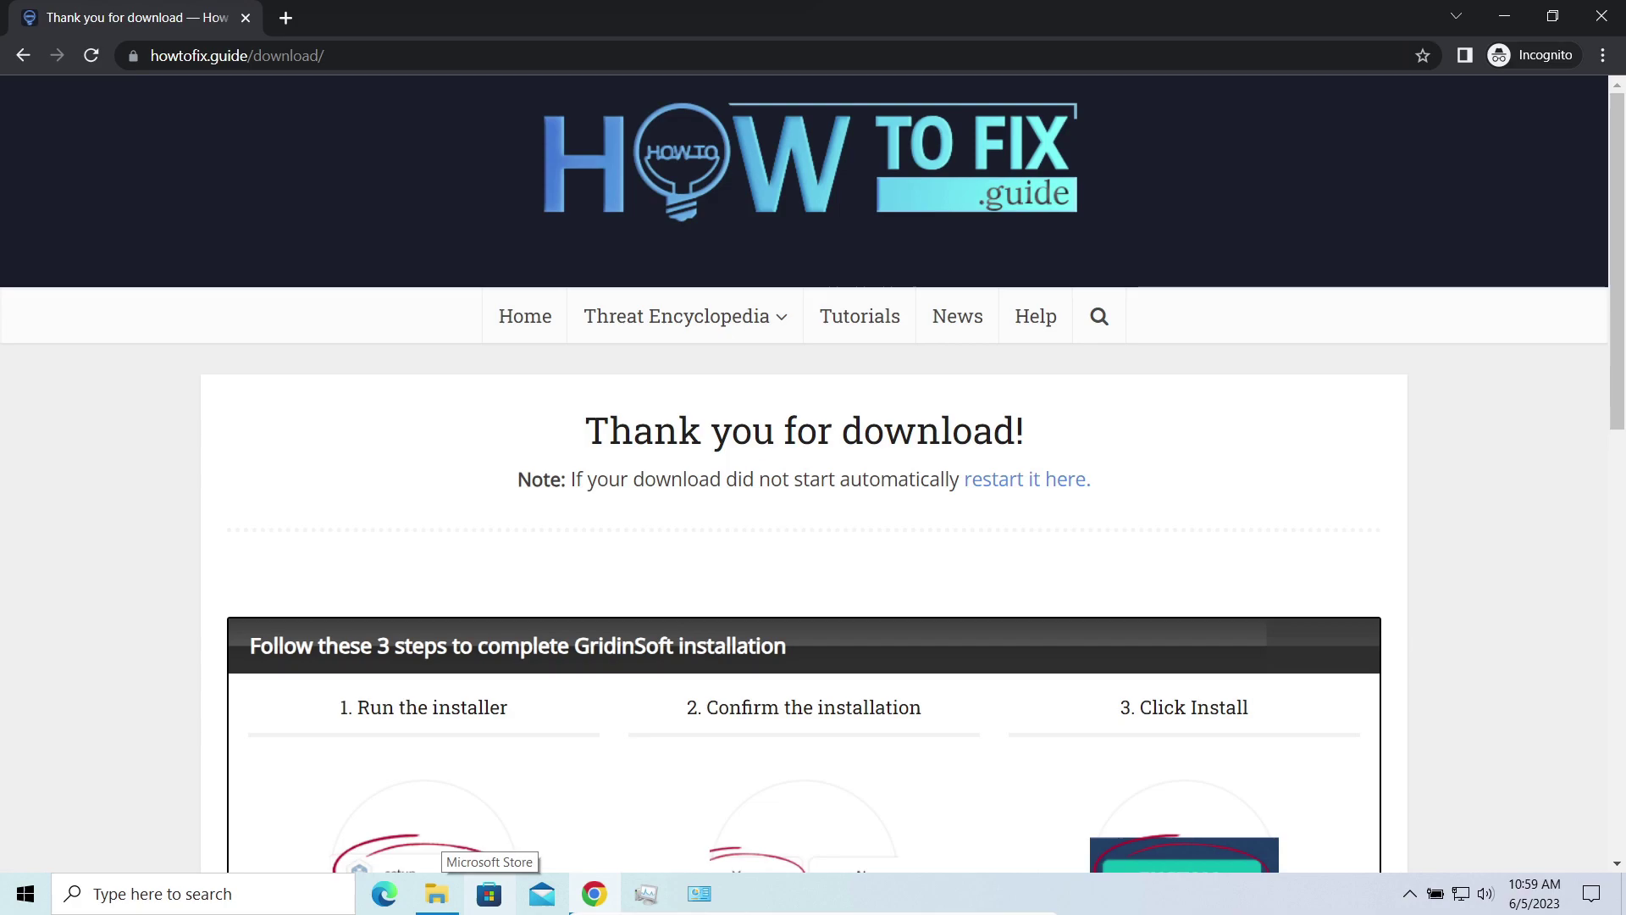
Restart the setup-gridinsoft-fix.exe download, keep it despite the warning, and launch it.
{"action": "left_click", "coordinate": [1054, 488]}
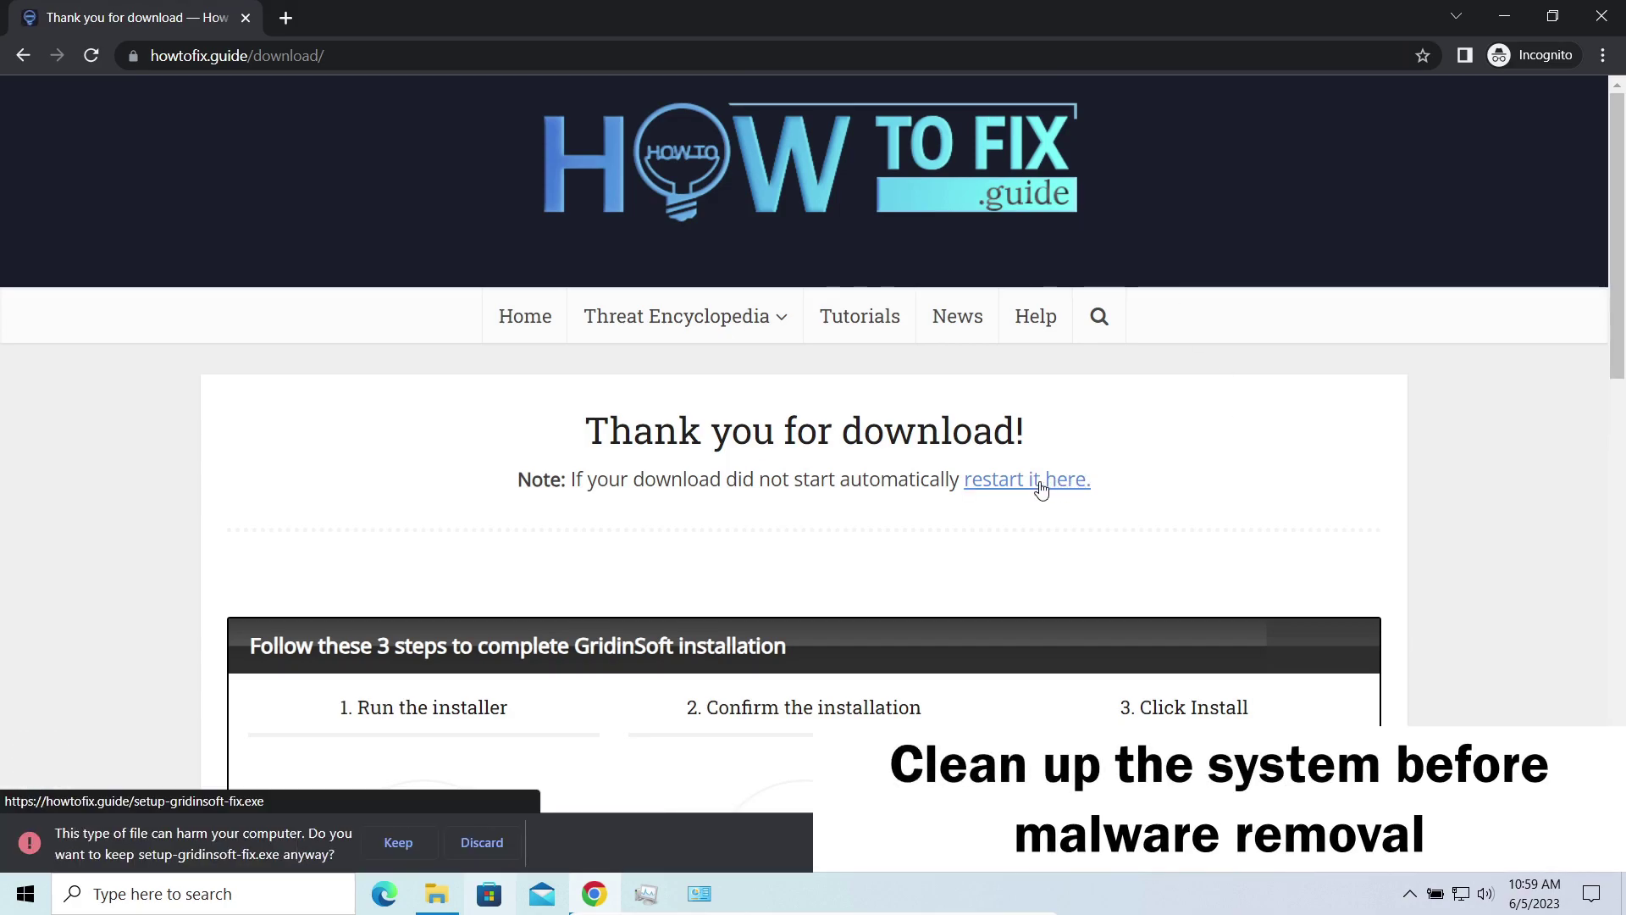
{"action": "left_click", "coordinate": [398, 840]}
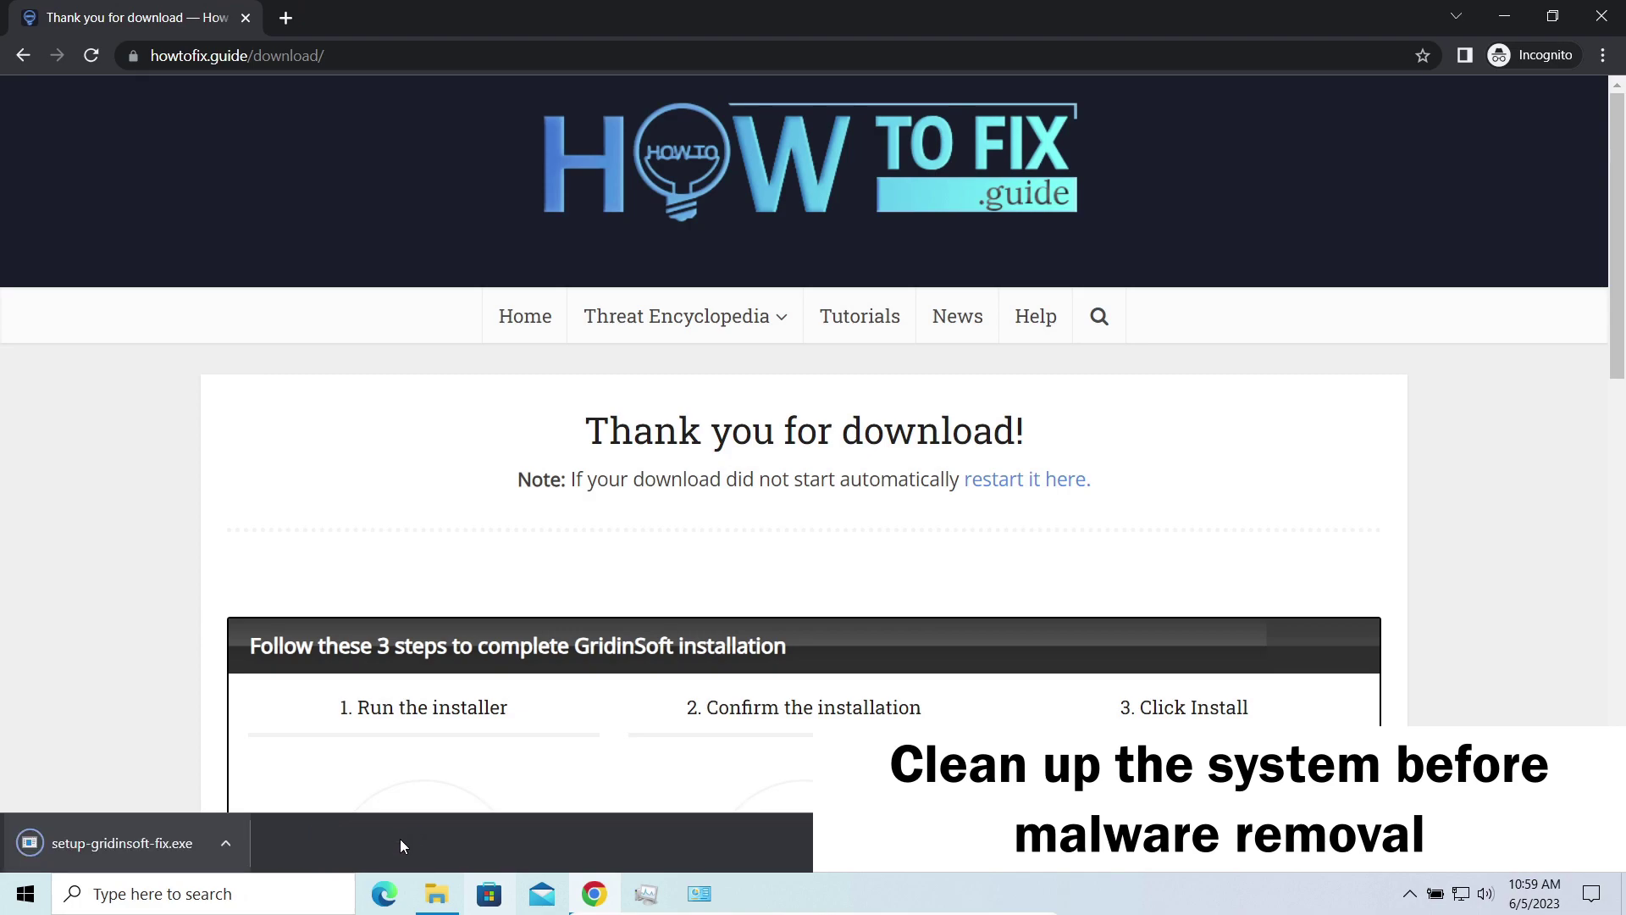
{"action": "left_click", "coordinate": [136, 838]}
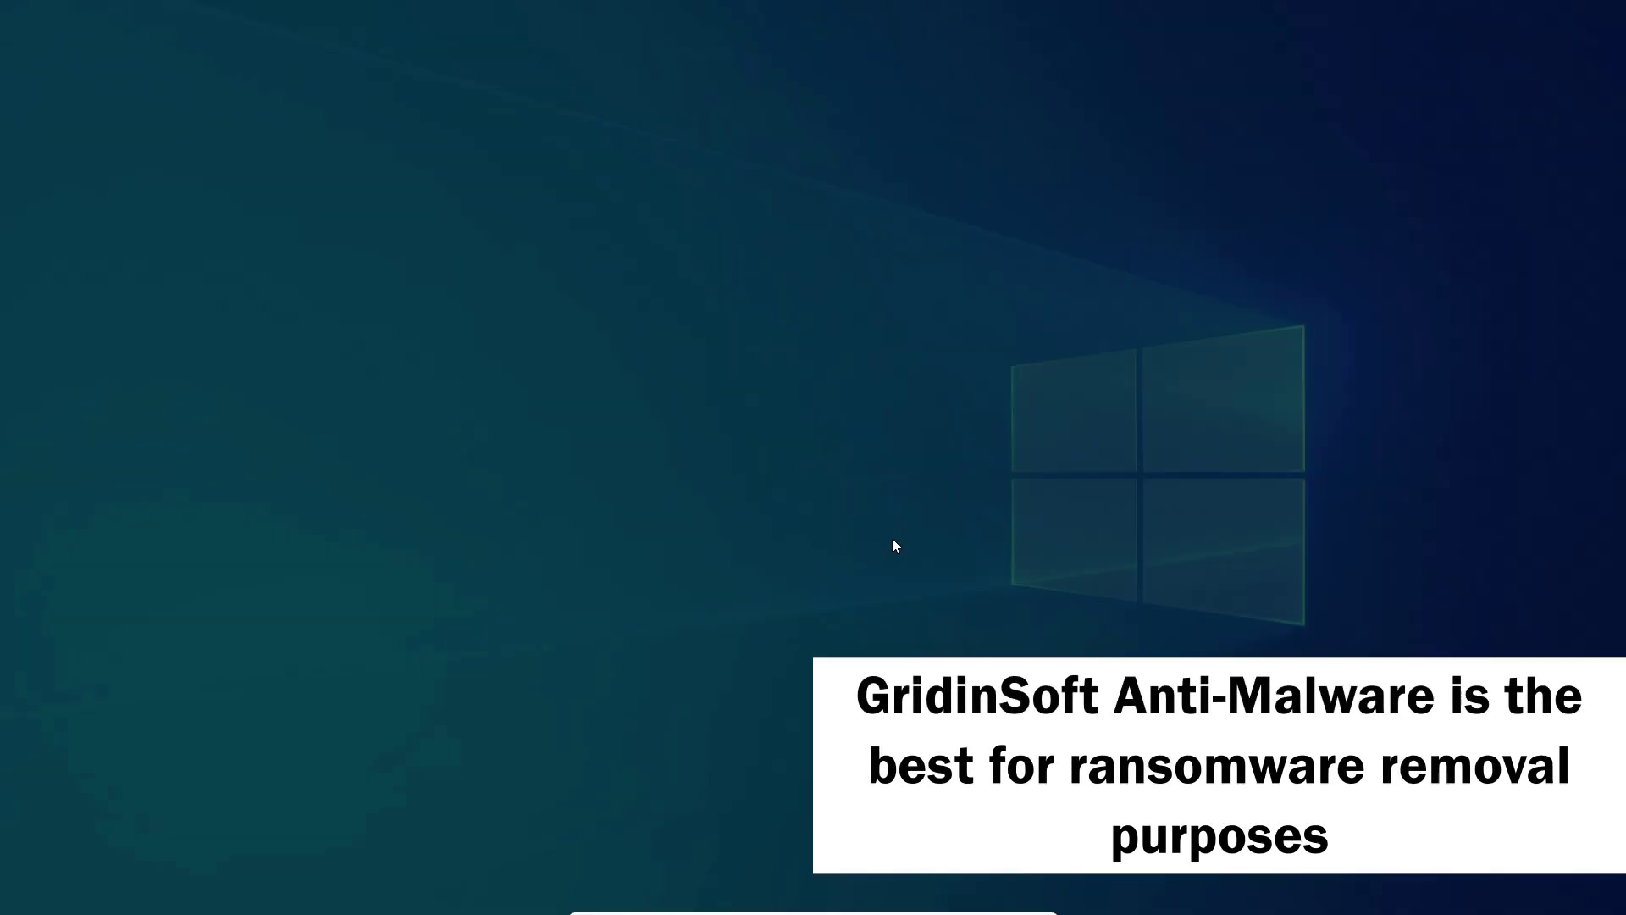
Approve the UAC prompt and start the GridinSoft Anti-Malware web installation.
{"action": "left_click", "coordinate": [701, 590]}
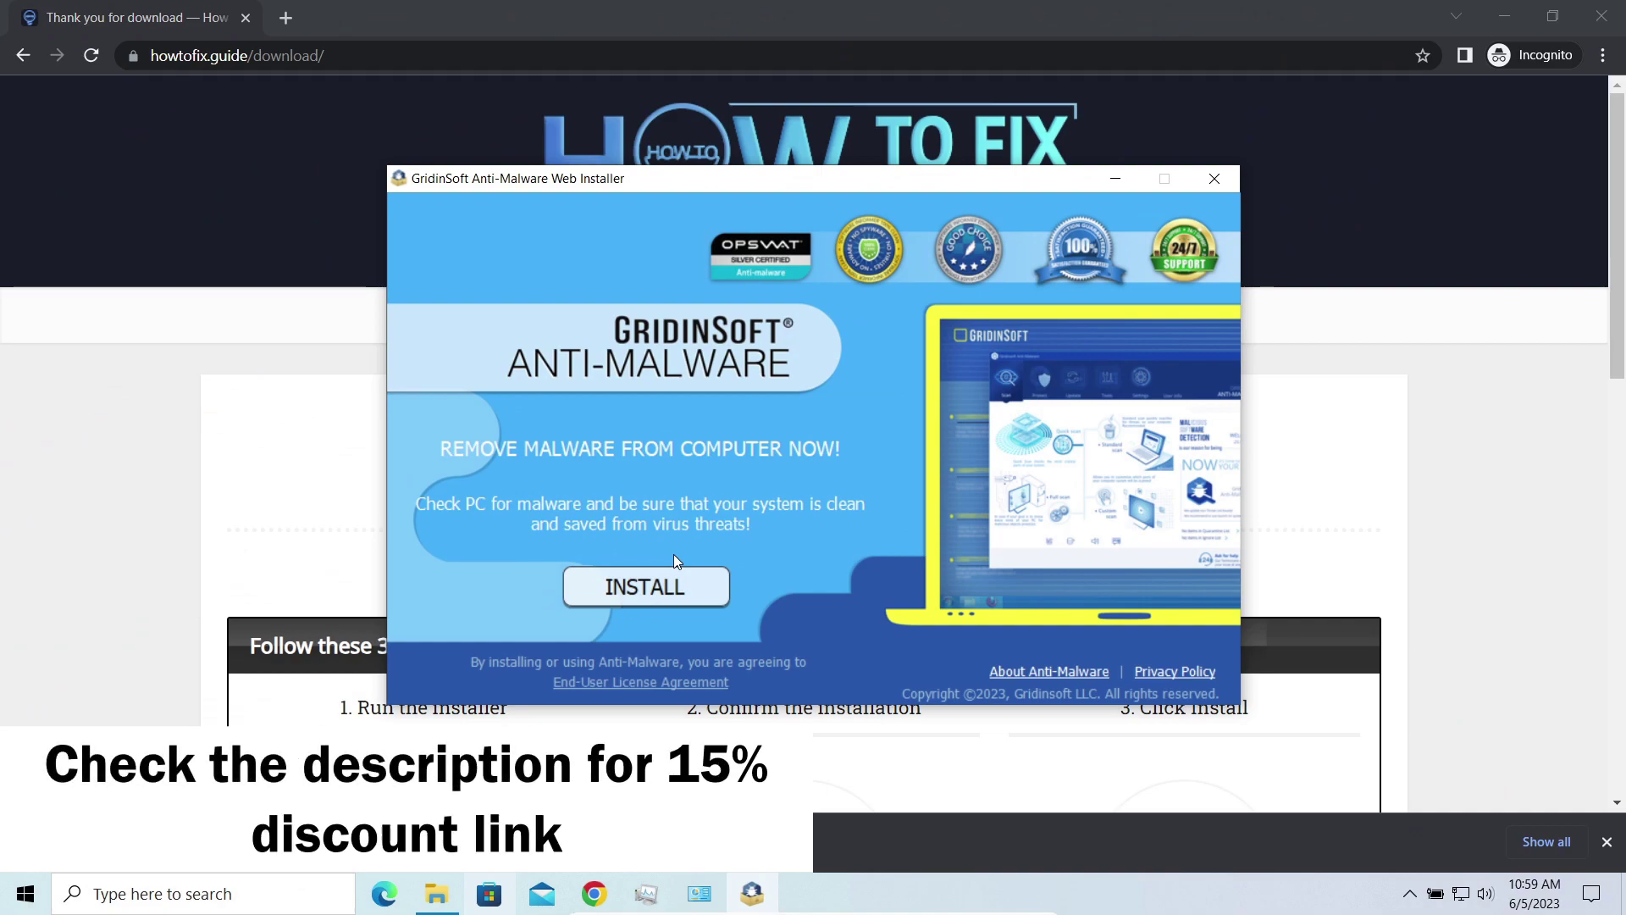
{"action": "left_click", "coordinate": [675, 598]}
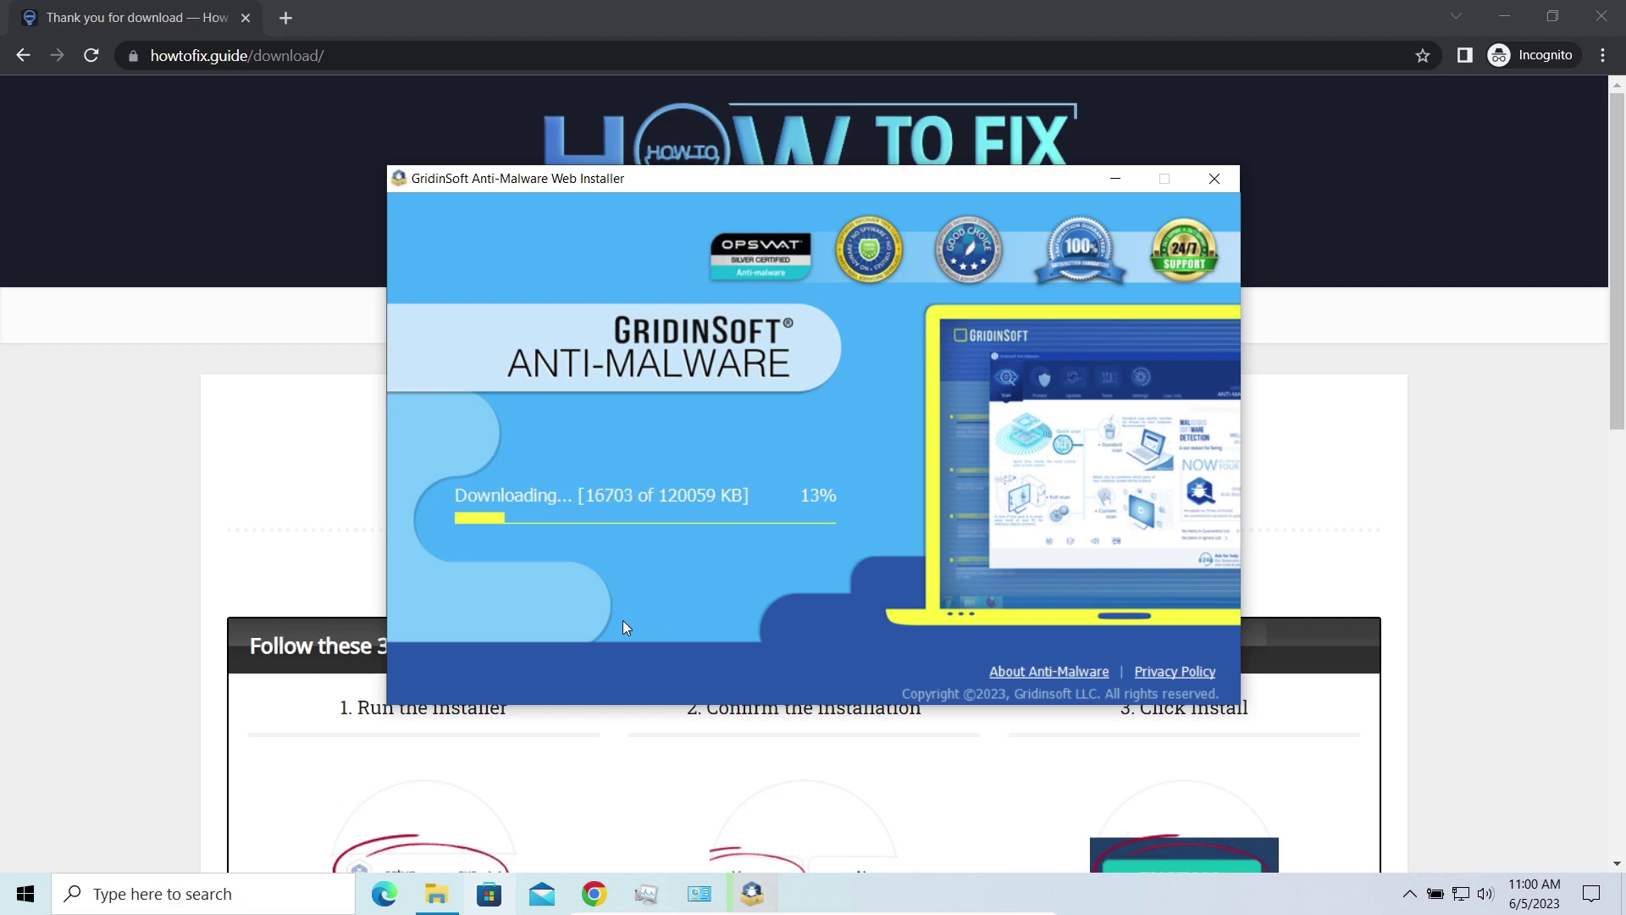
Rename removal.mov.neon to removal.mov, accept the extension warning, and minimize the utils window.
{"action": "left_click", "coordinate": [437, 893]}
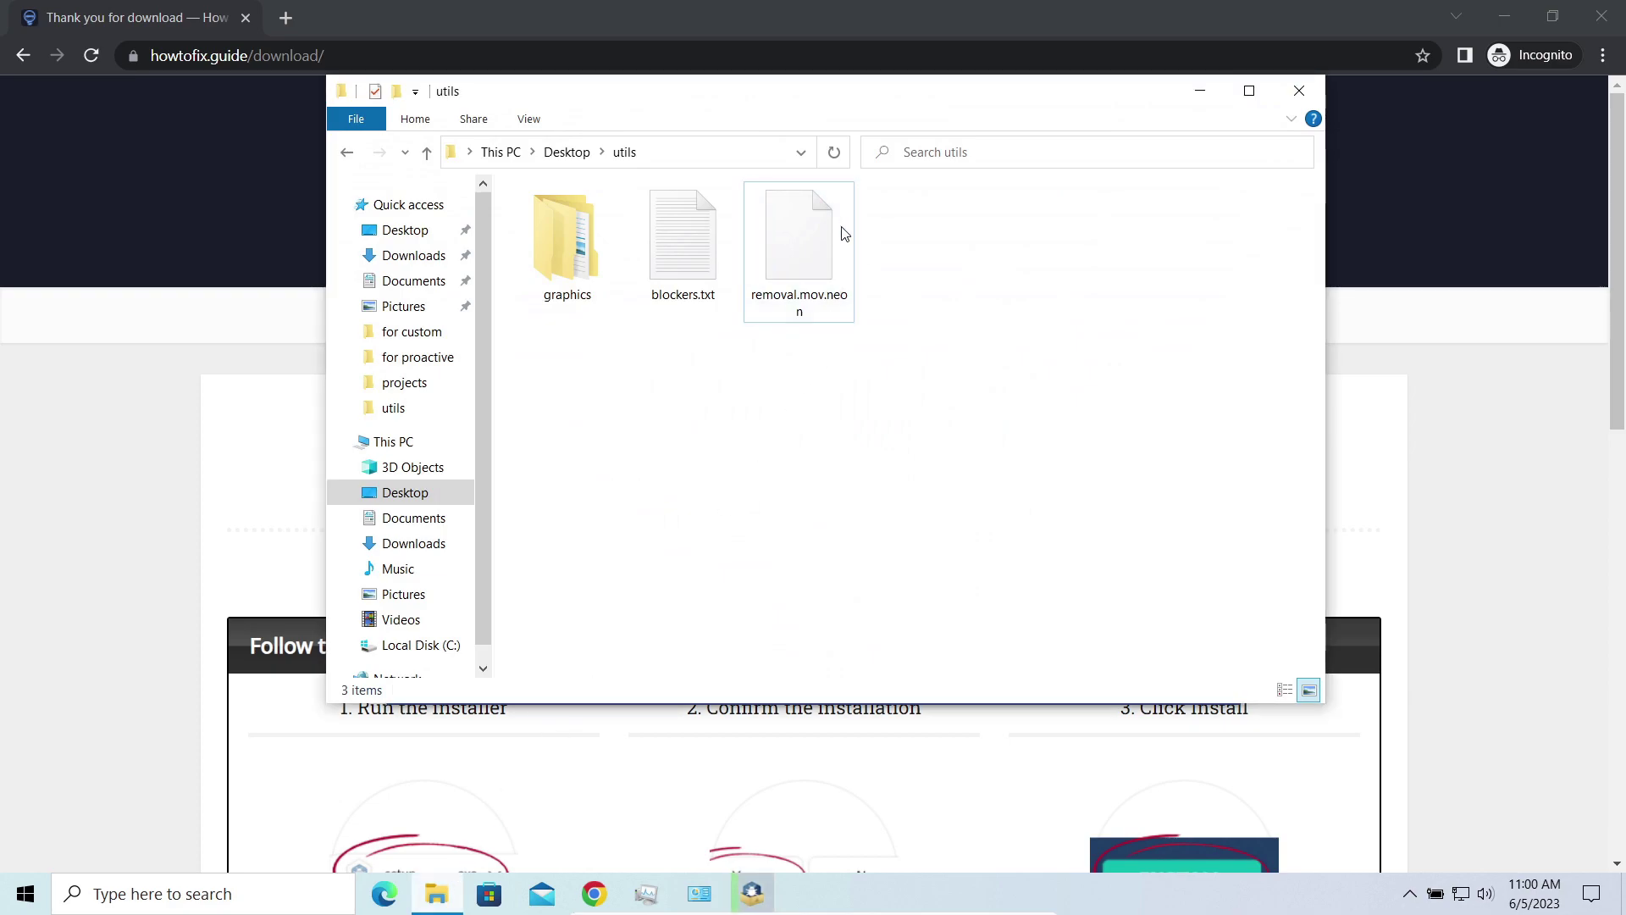
{"action": "left_click", "coordinate": [843, 271]}
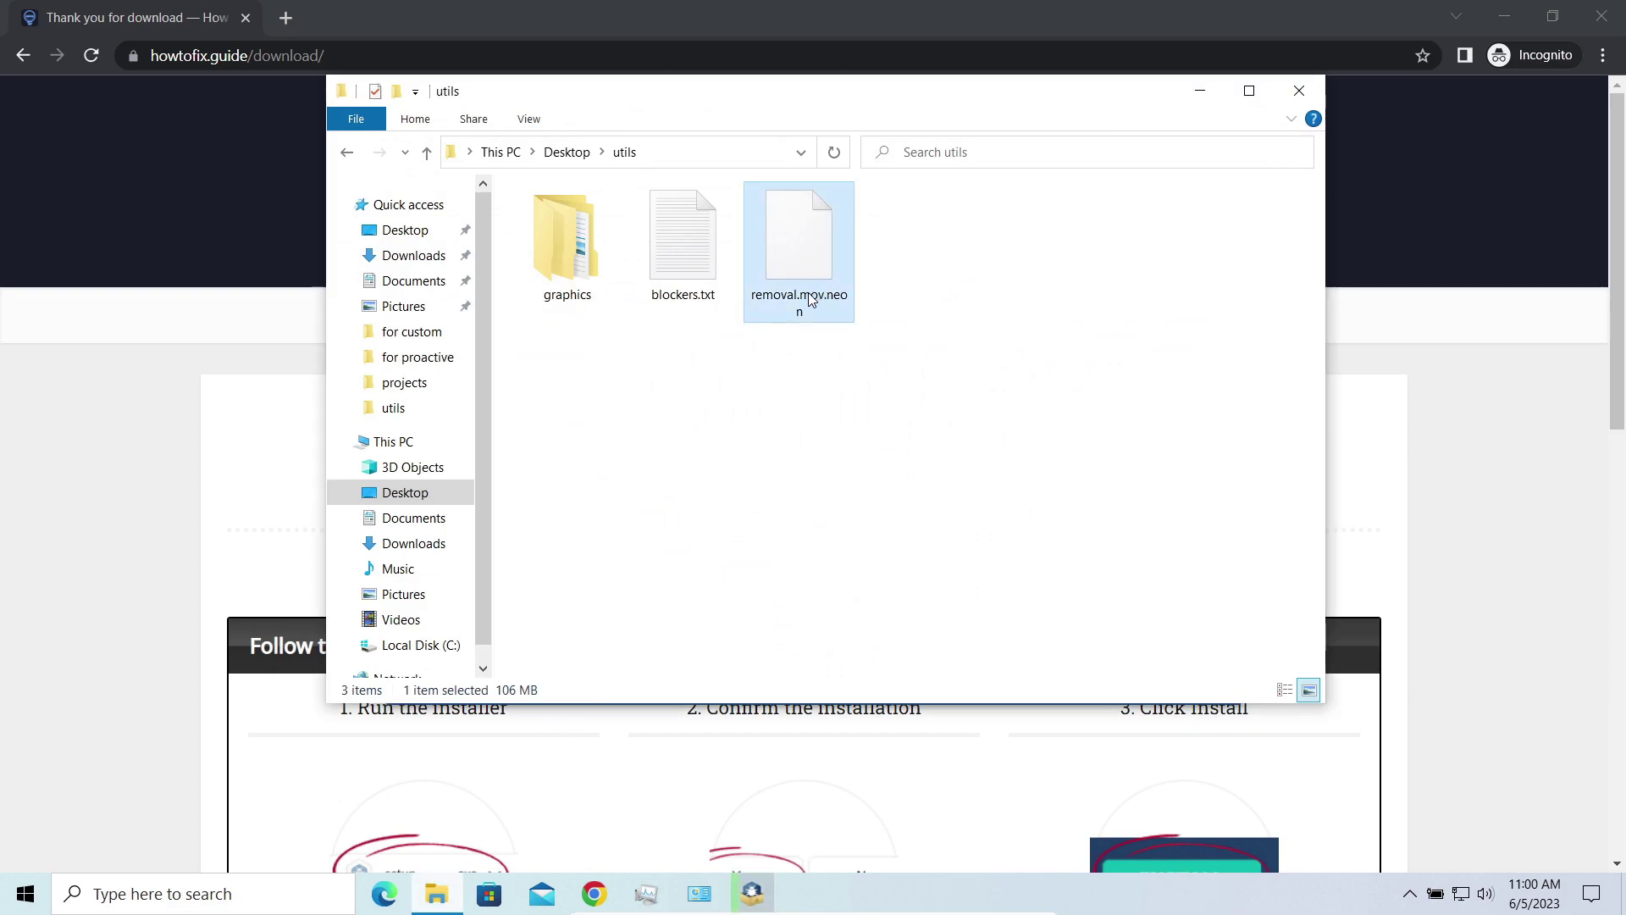
{"action": "left_click", "coordinate": [844, 310]}
{"action": "left_click", "coordinate": [847, 307]}
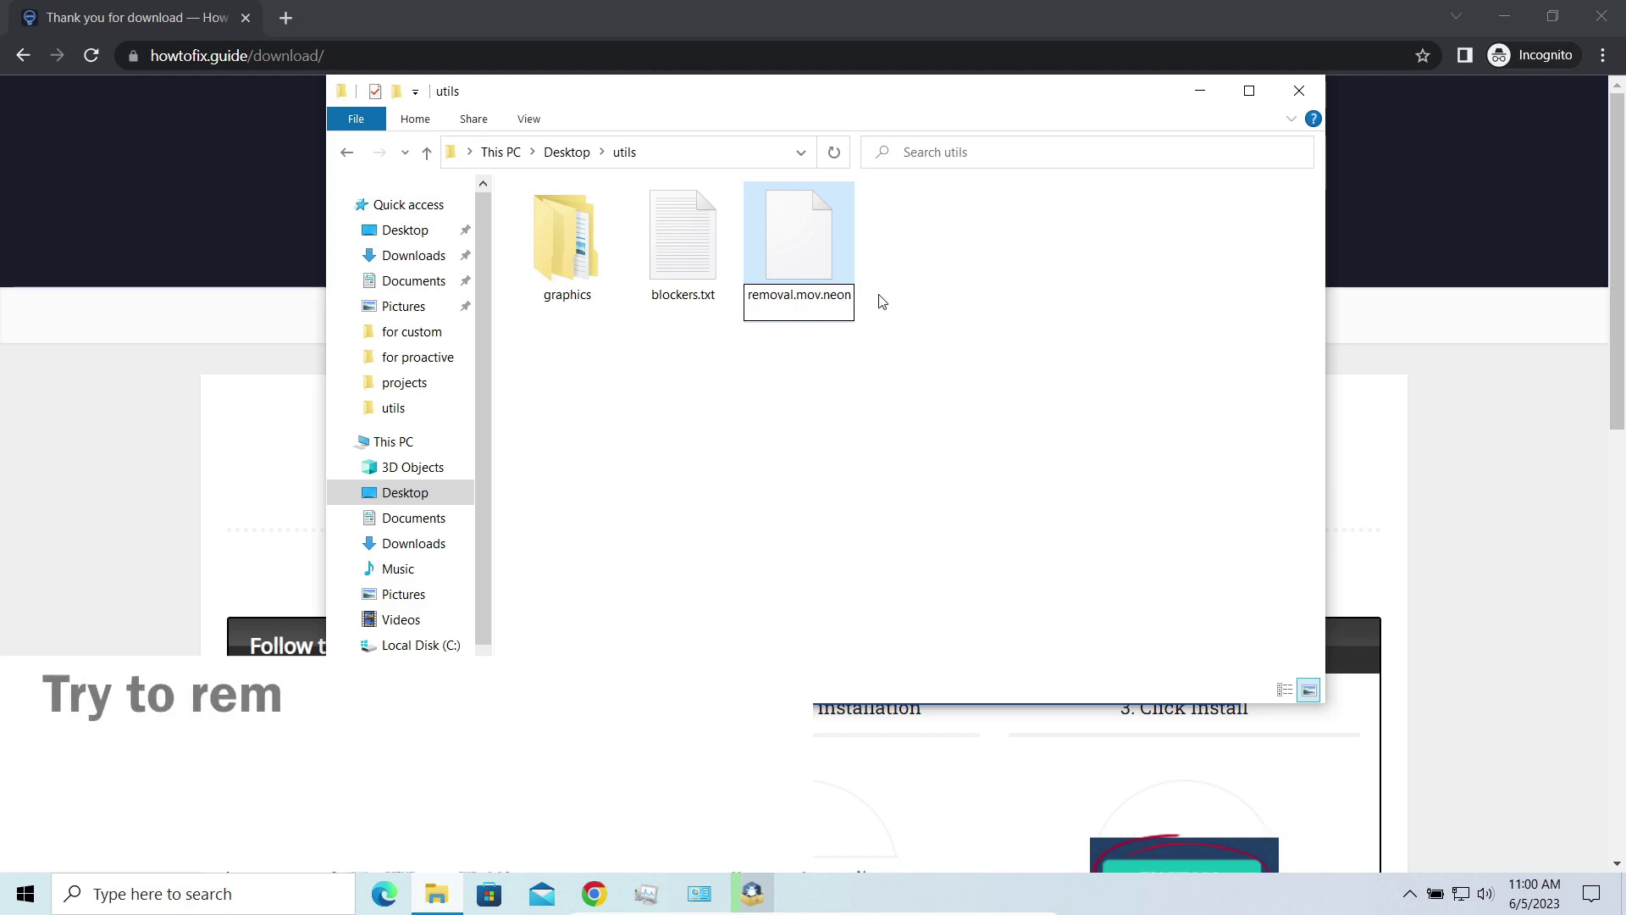
{"action": "key", "text": "BackSpace"}
{"action": "key", "text": "BackSpace"}
{"action": "key", "text": "BackSpace"}
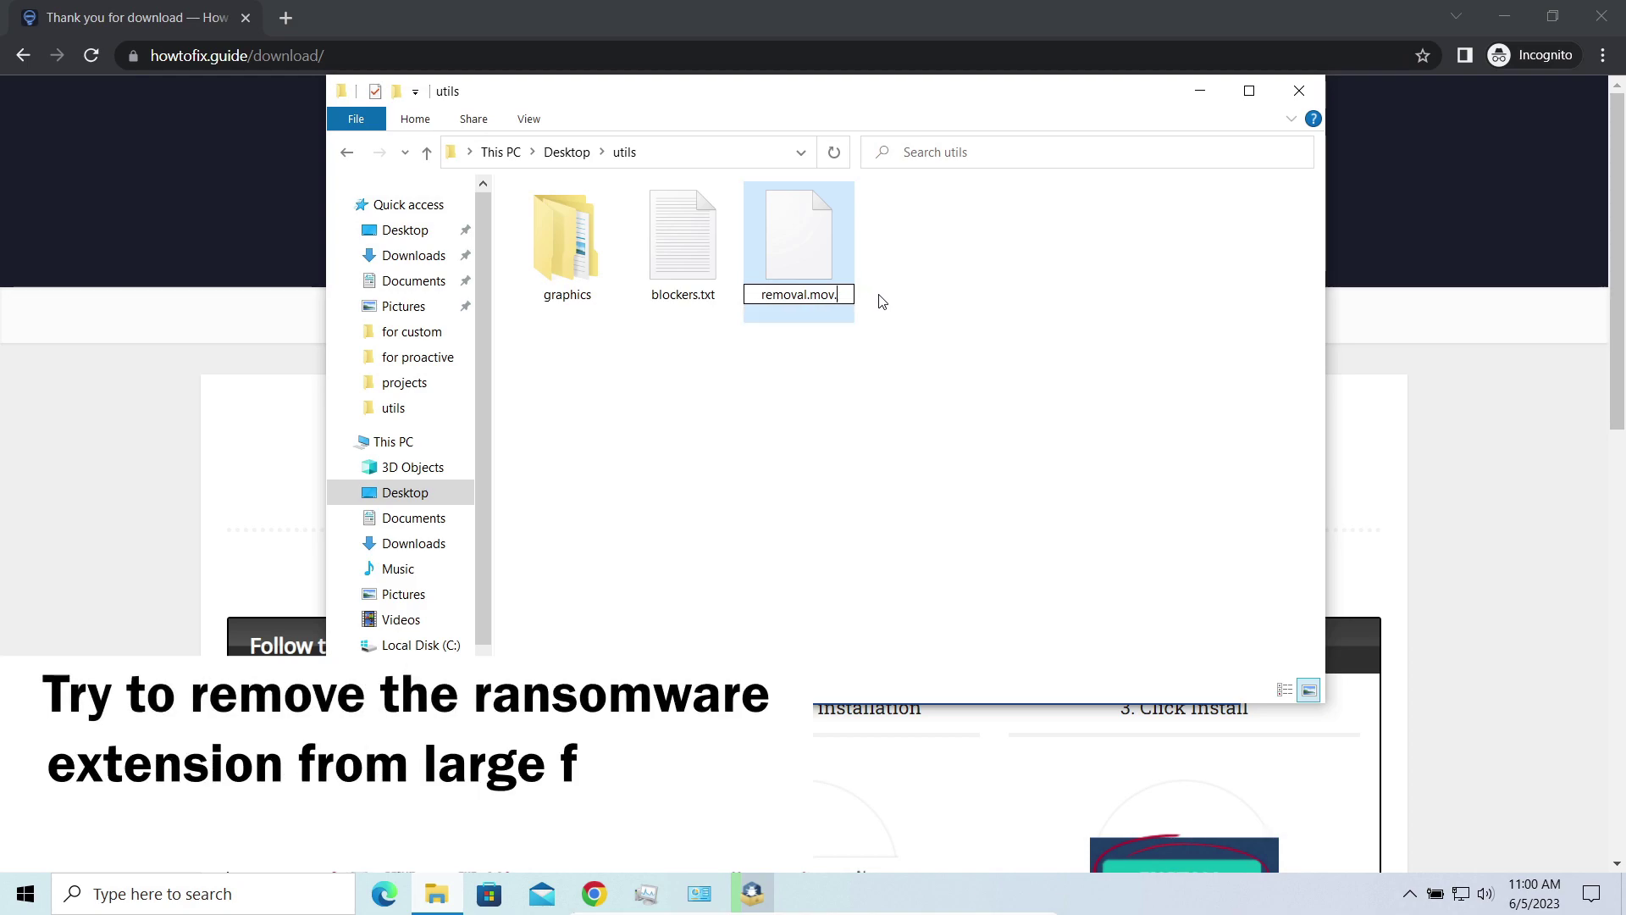
{"action": "key", "text": "Return"}
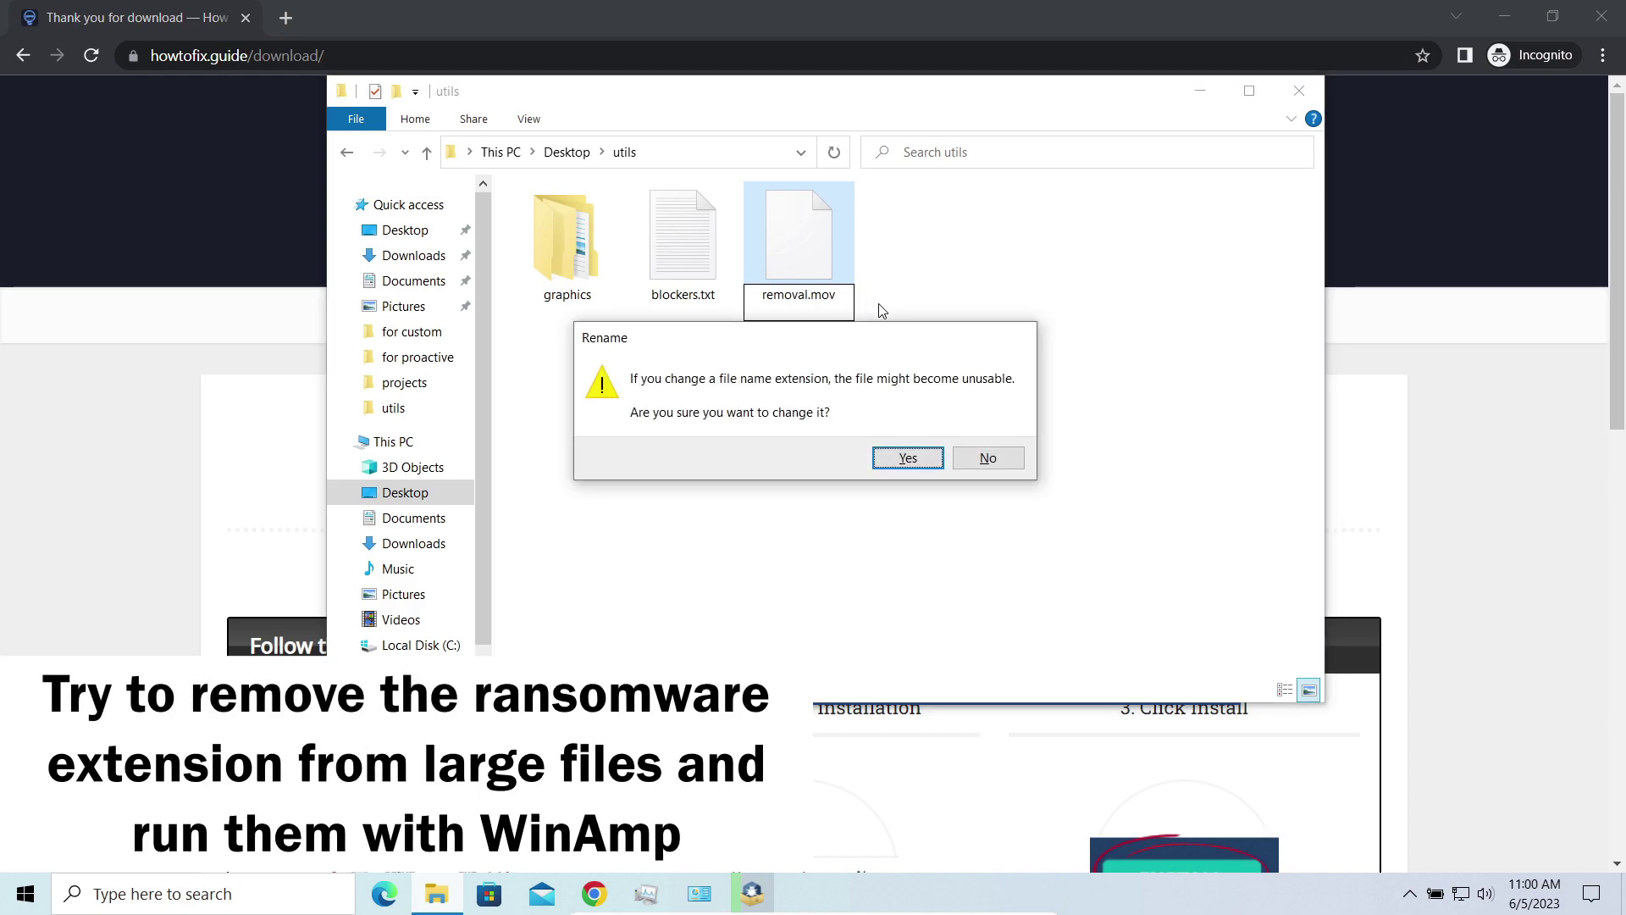
{"action": "left_click", "coordinate": [881, 464]}
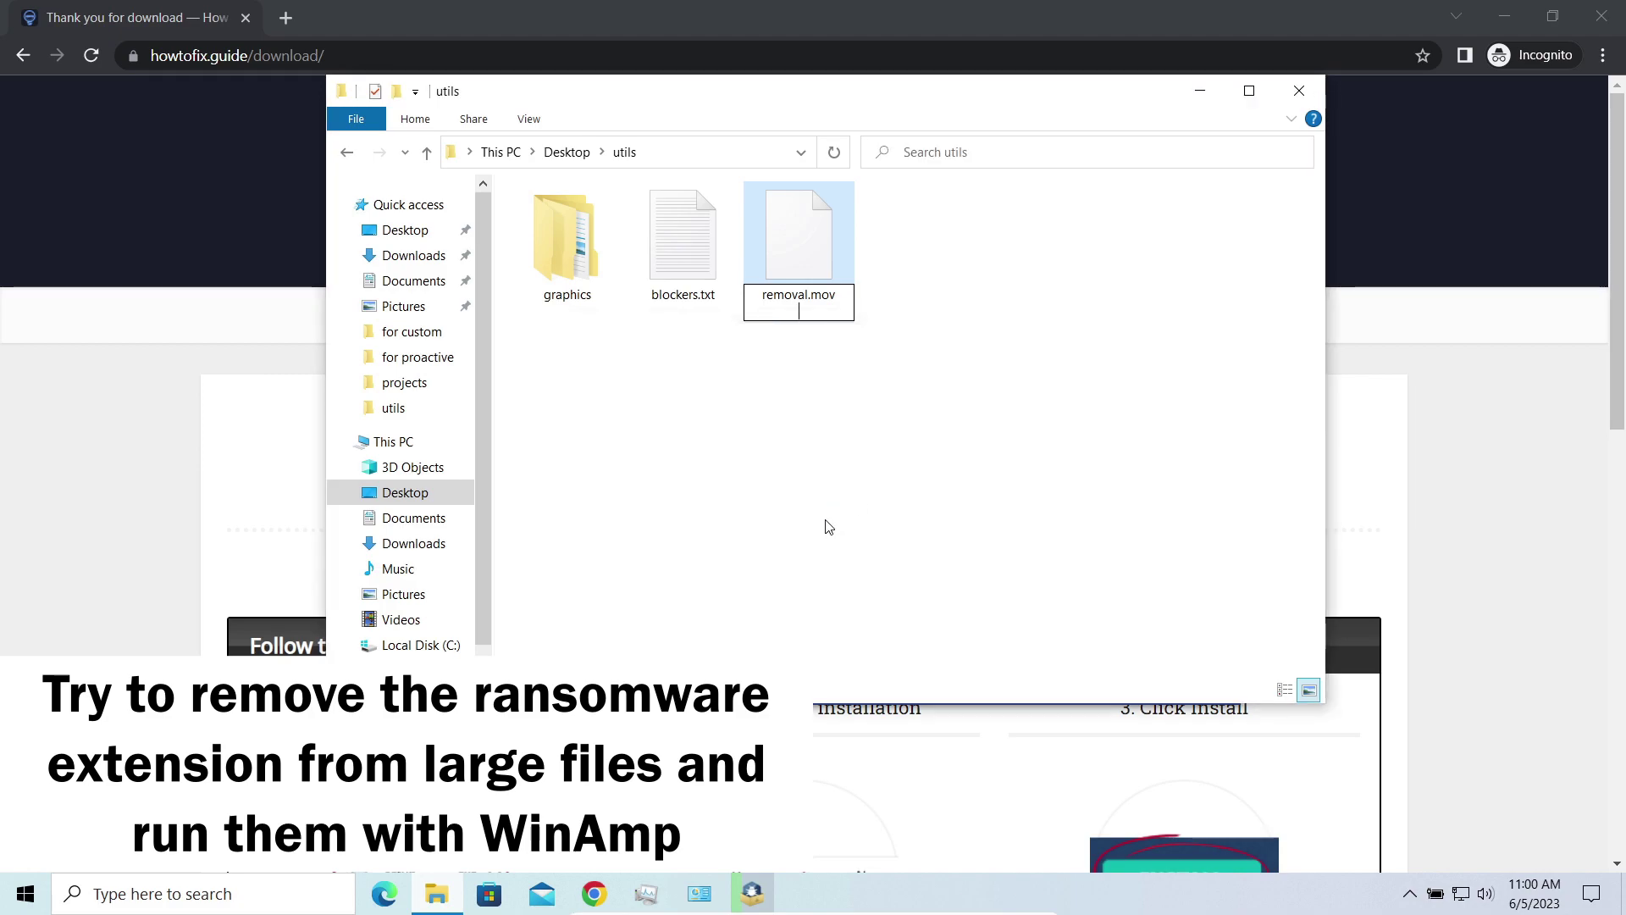
{"action": "key", "text": "Return"}
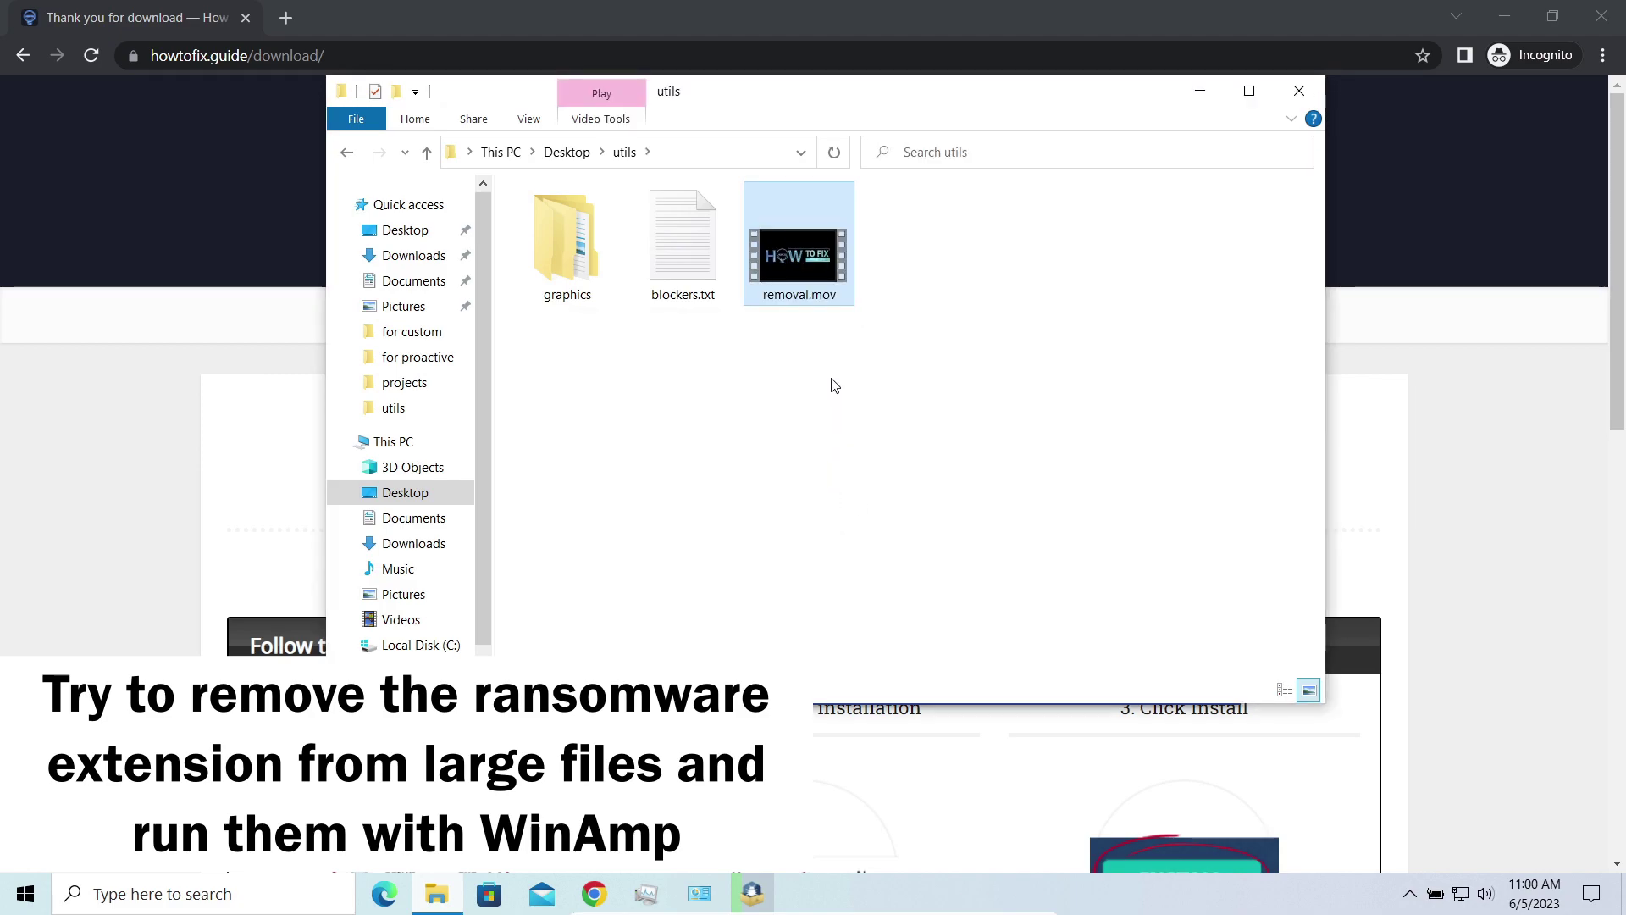
{"action": "left_click", "coordinate": [825, 383]}
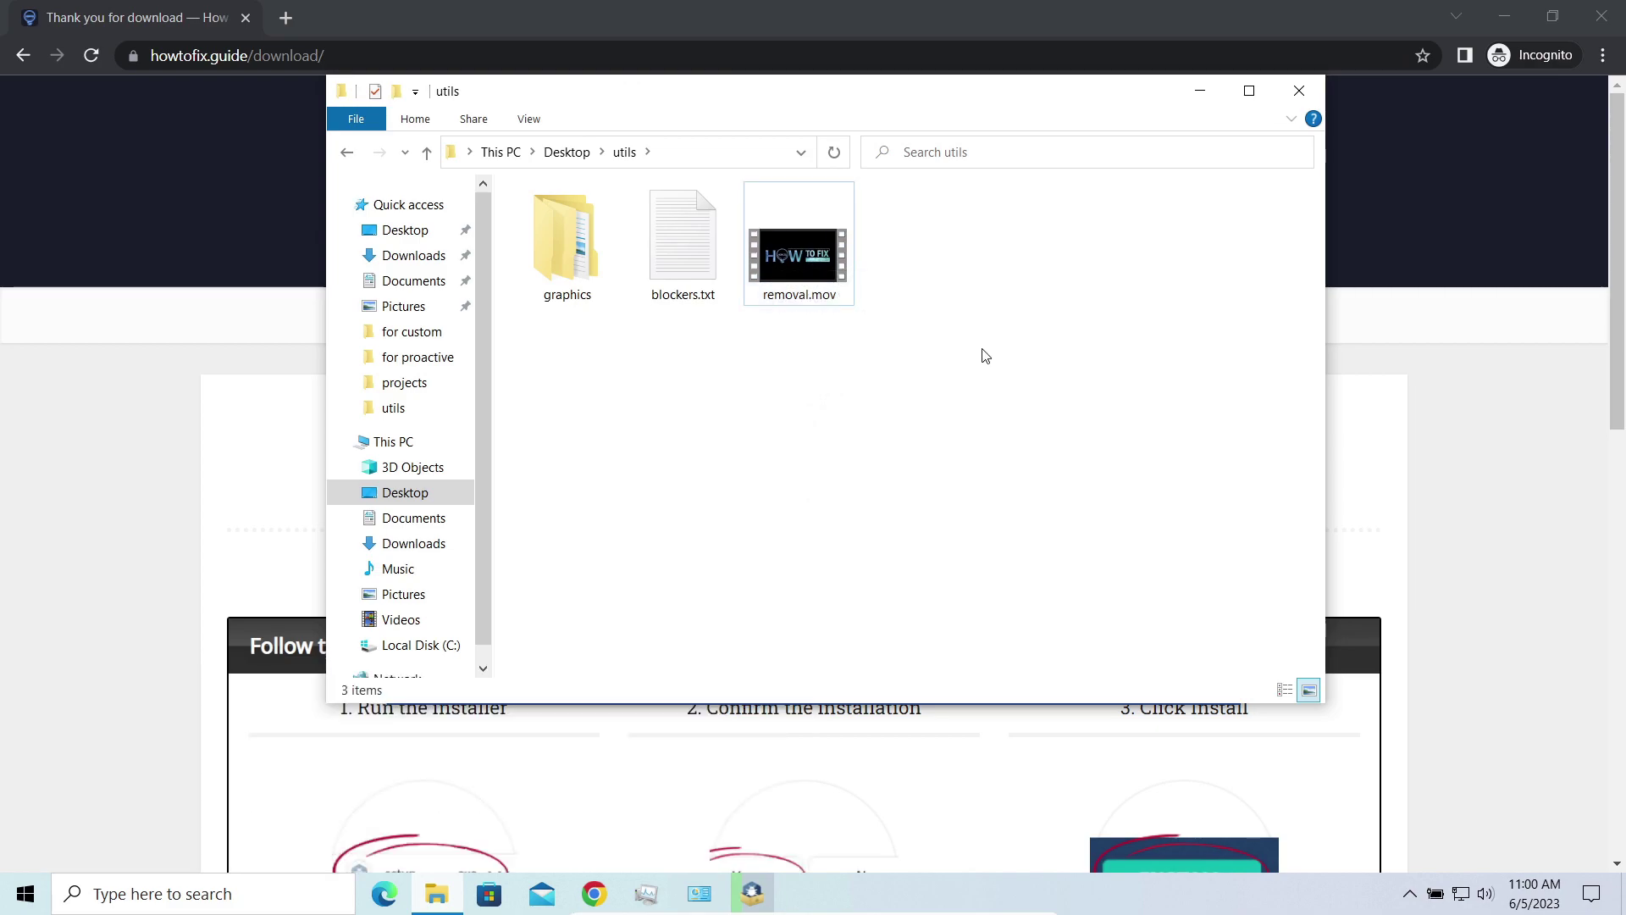
{"action": "left_click", "coordinate": [1199, 90]}
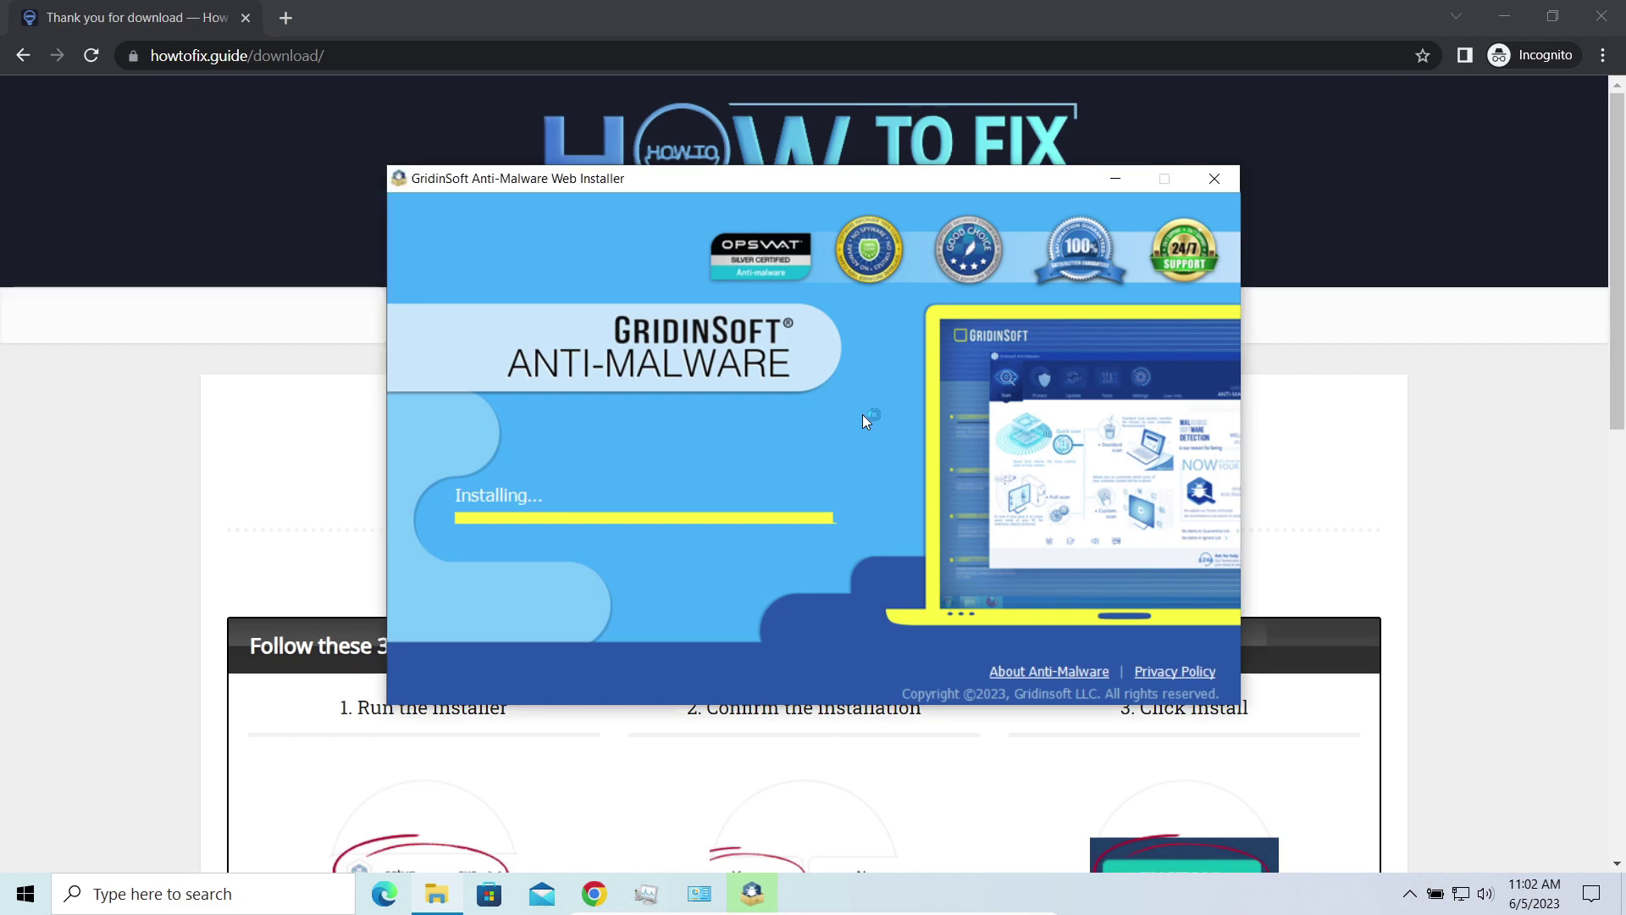
Finish the installation and launch GridinSoft Anti-Malware 4.2.79.
{"action": "left_click", "coordinate": [671, 582]}
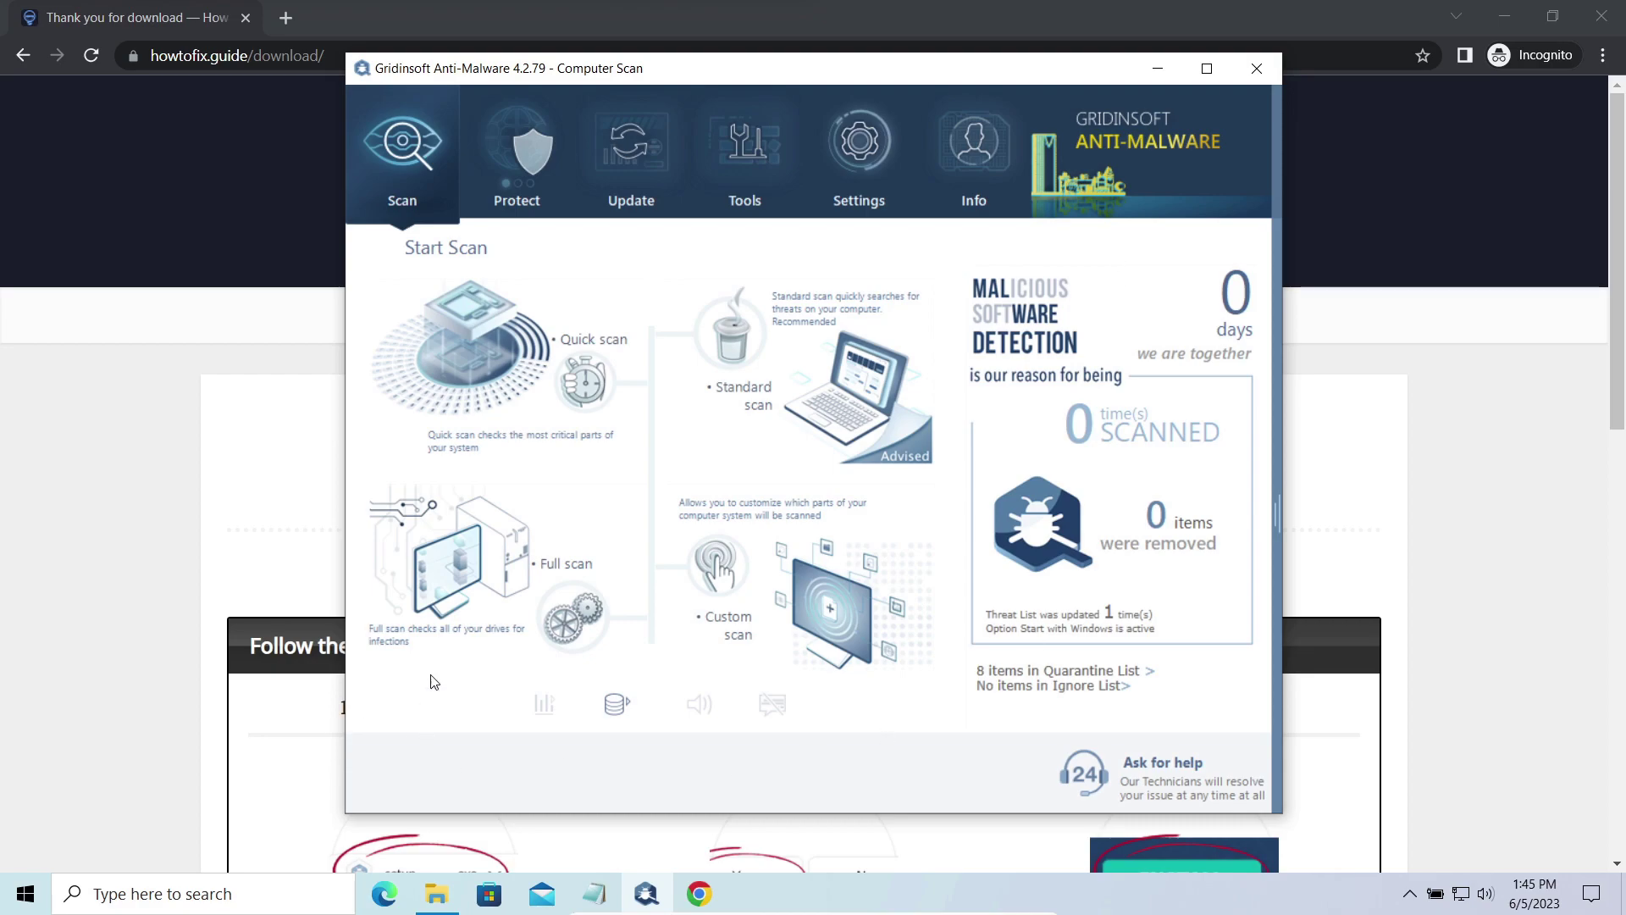
Start a Full scan of the computer from the Scan tab.
{"action": "left_click", "coordinate": [480, 561]}
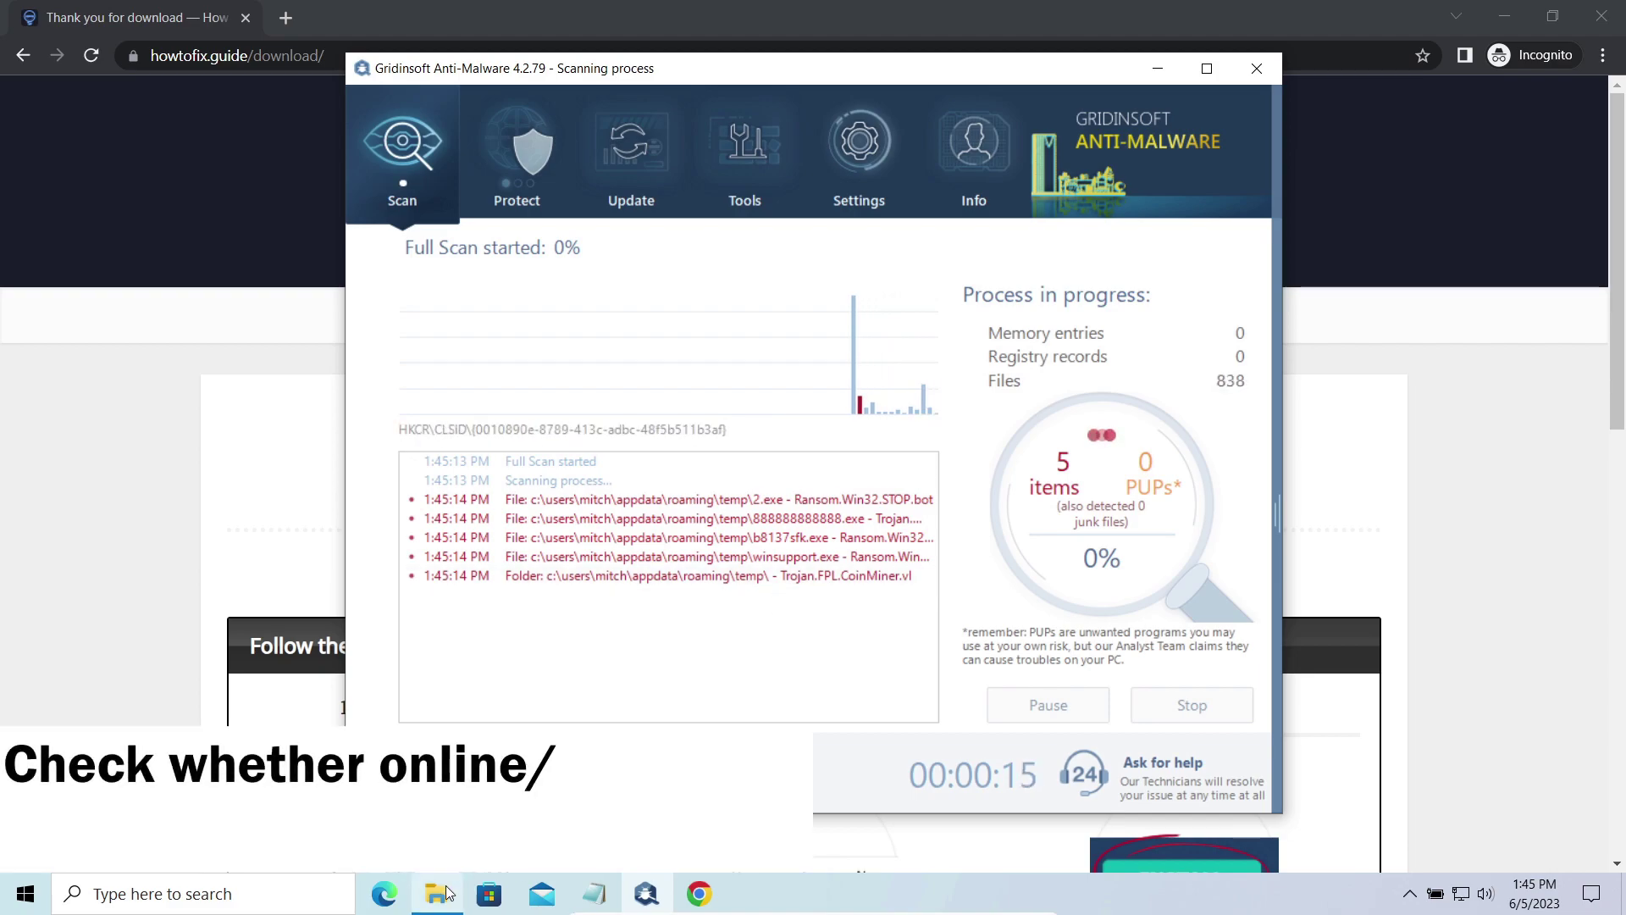
Browse to C:\SystemID and open PersonalID.txt in Notepad.
{"action": "key", "text": "super+e"}
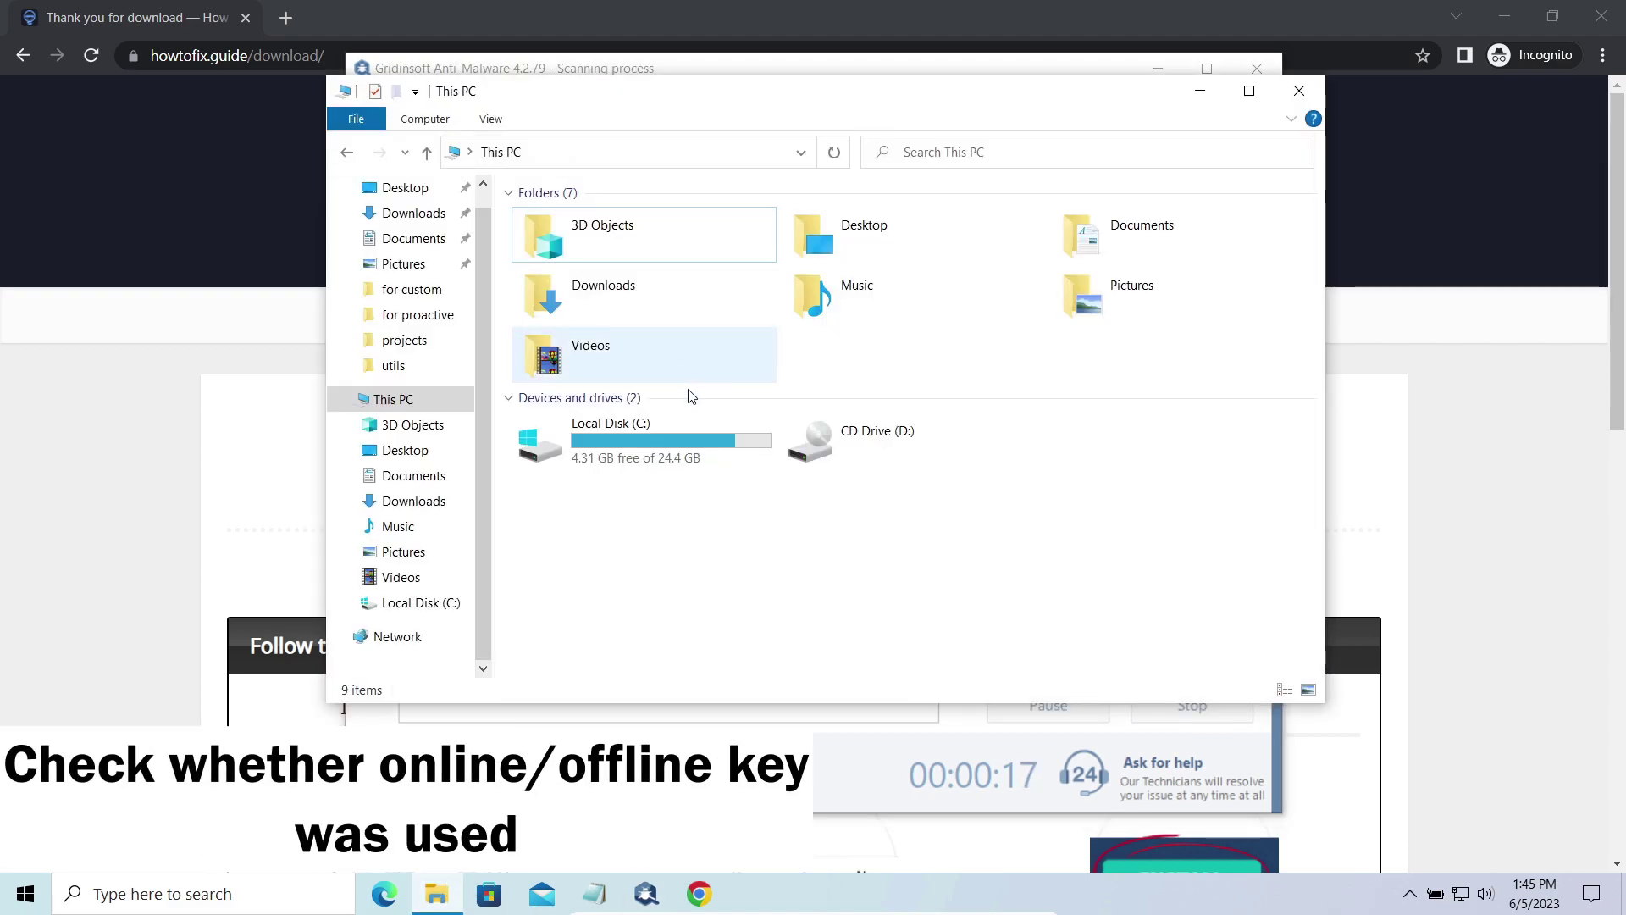
{"action": "left_click", "coordinate": [695, 430]}
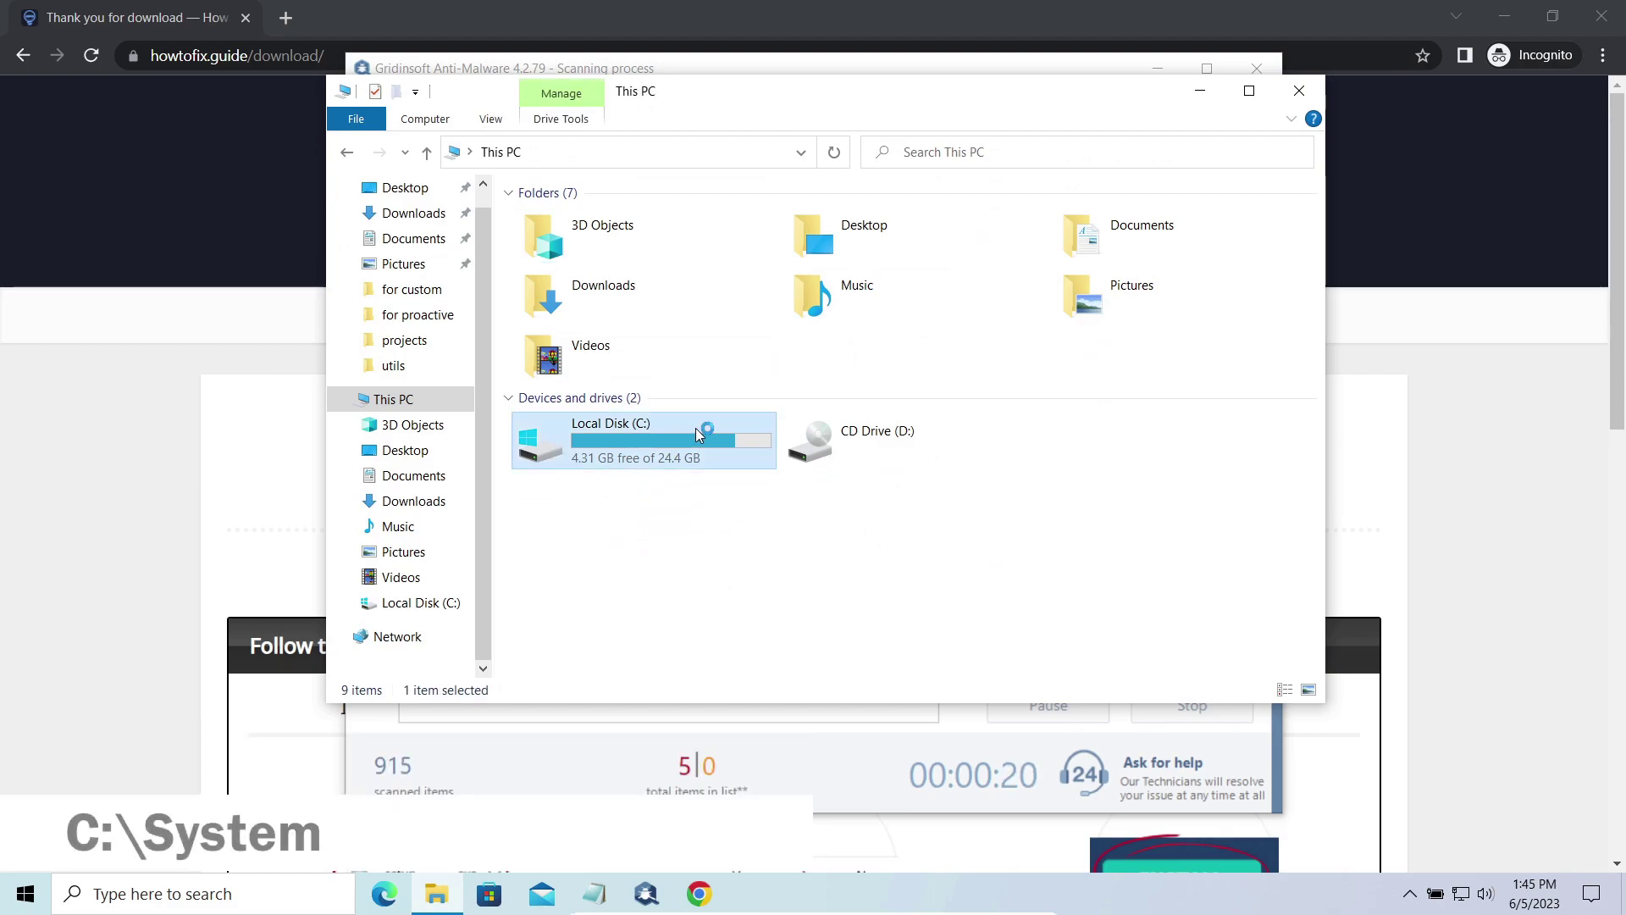
{"action": "double_click", "coordinate": [697, 430]}
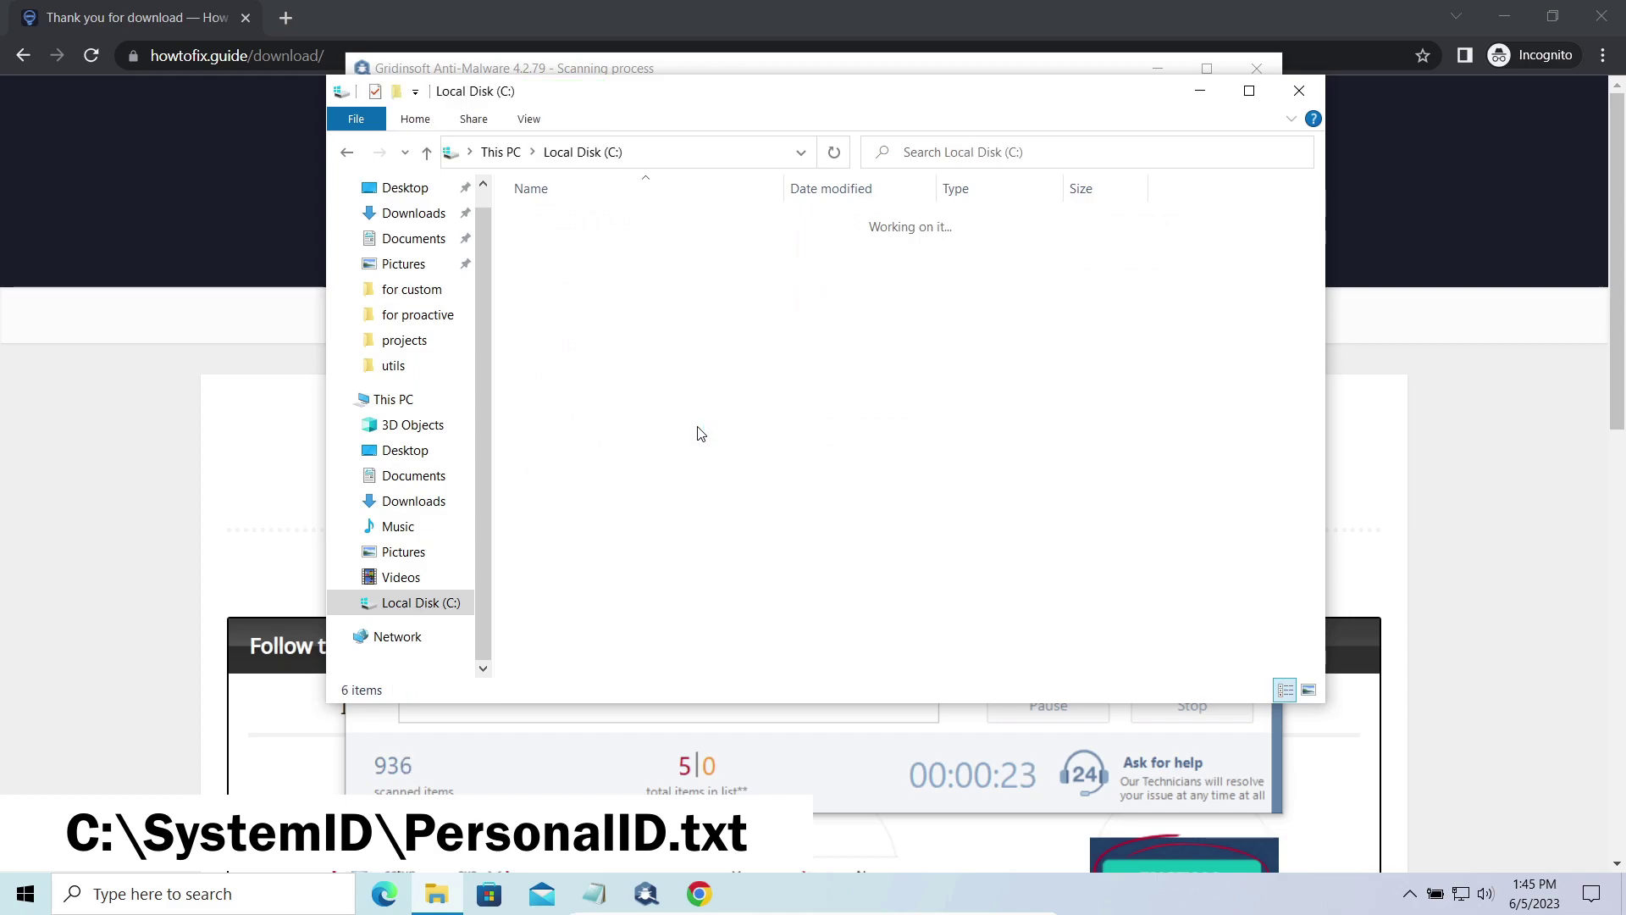
{"action": "left_click", "coordinate": [669, 290]}
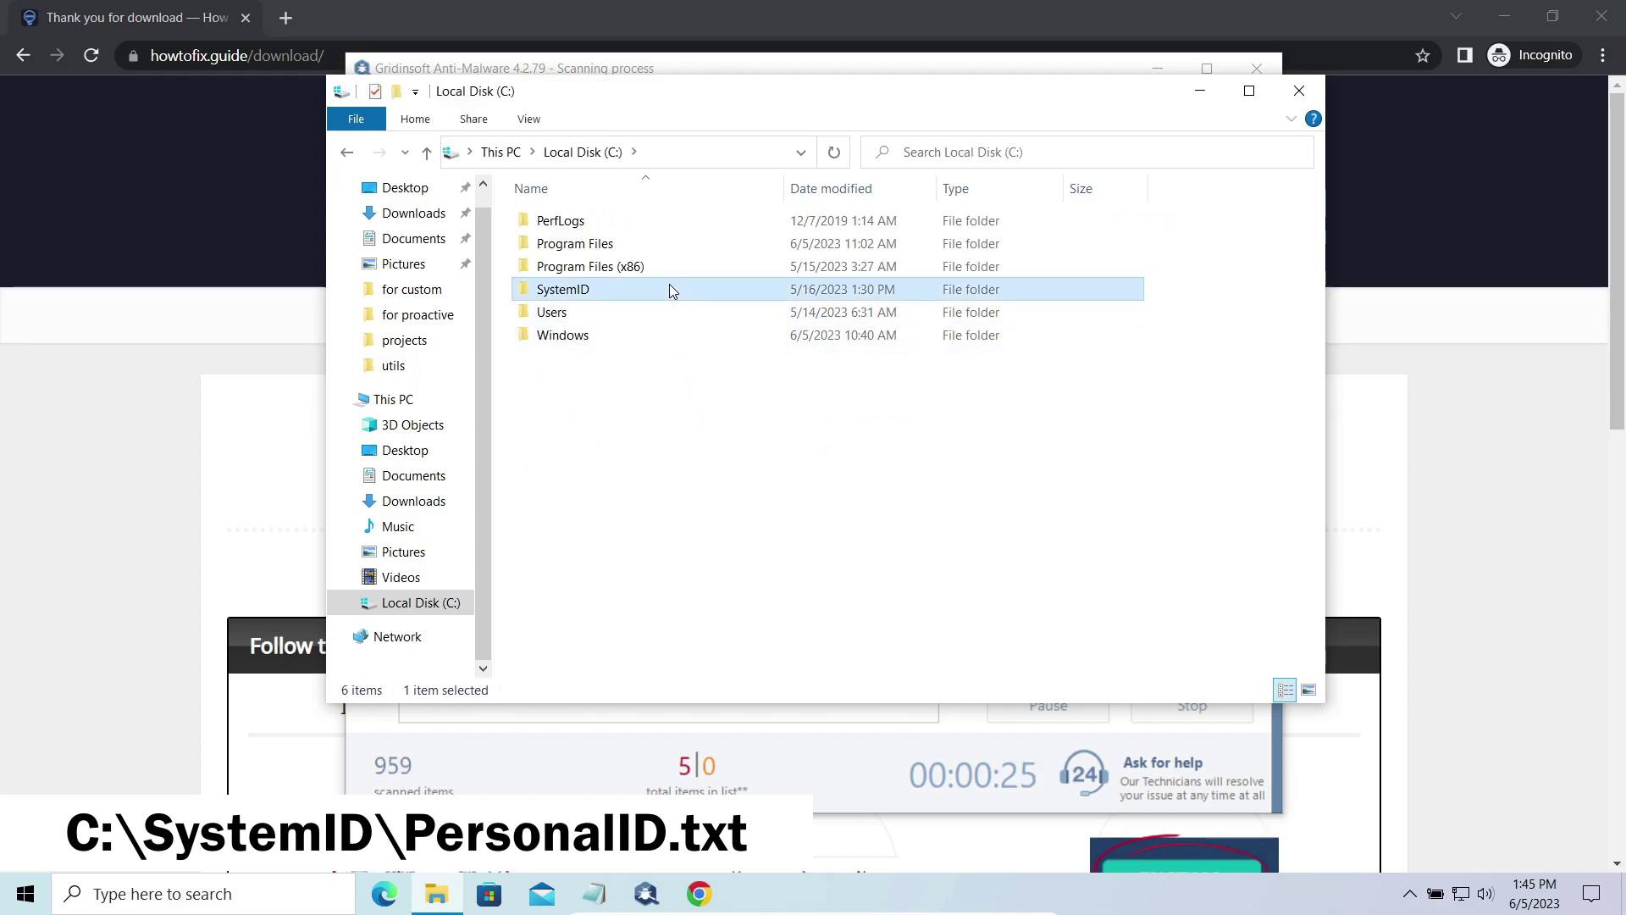
{"action": "double_click", "coordinate": [669, 288]}
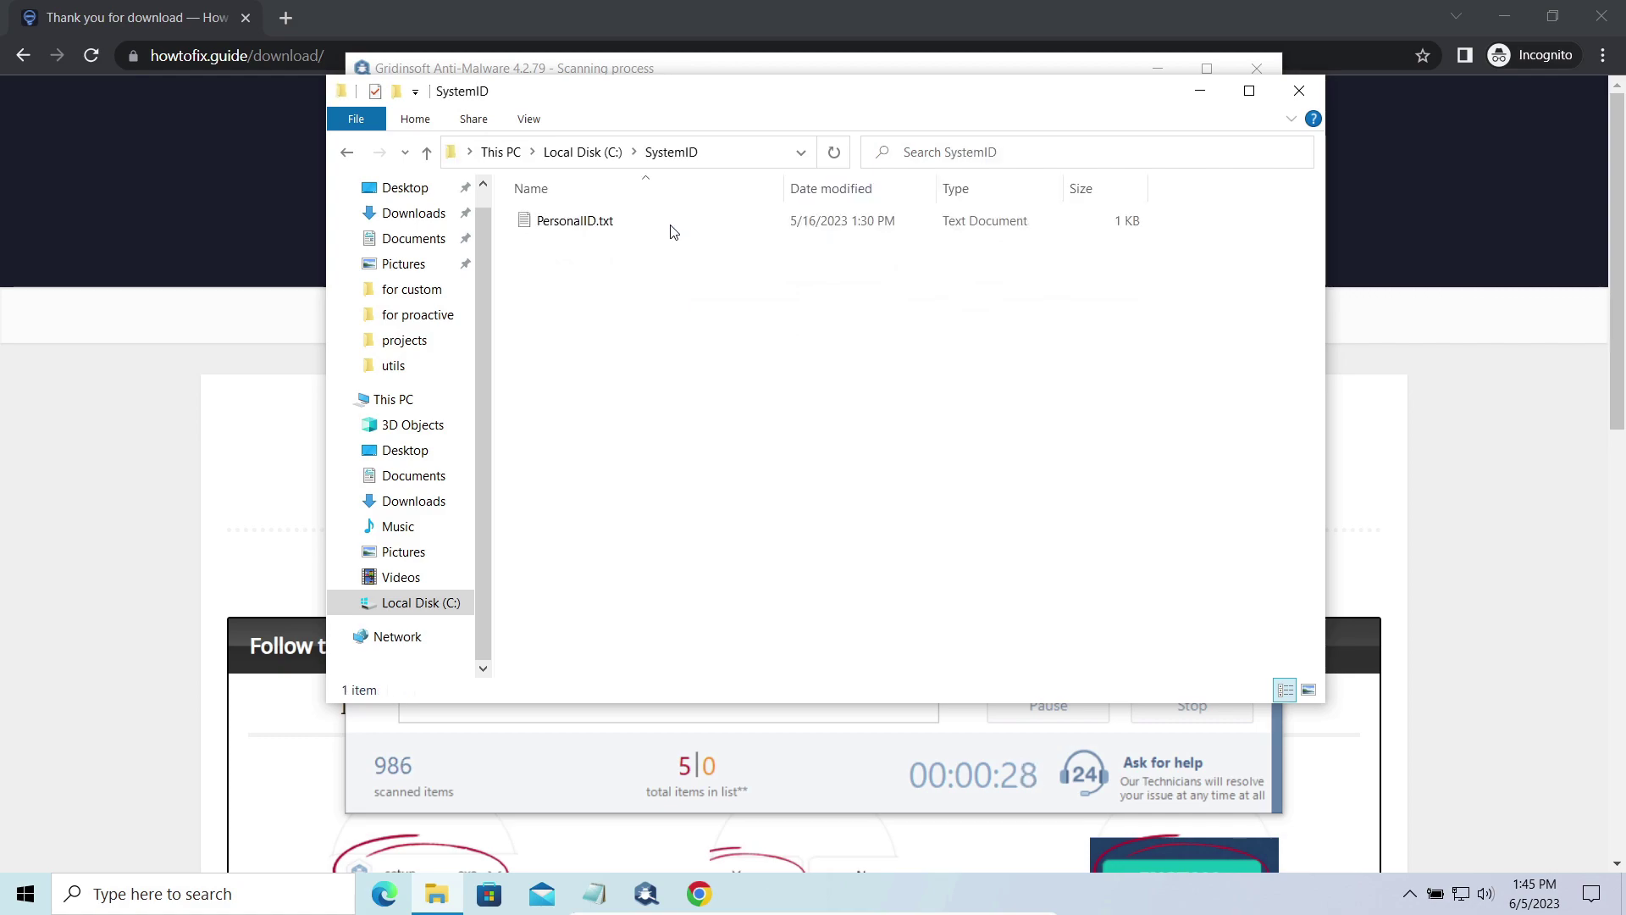
{"action": "double_click", "coordinate": [654, 222]}
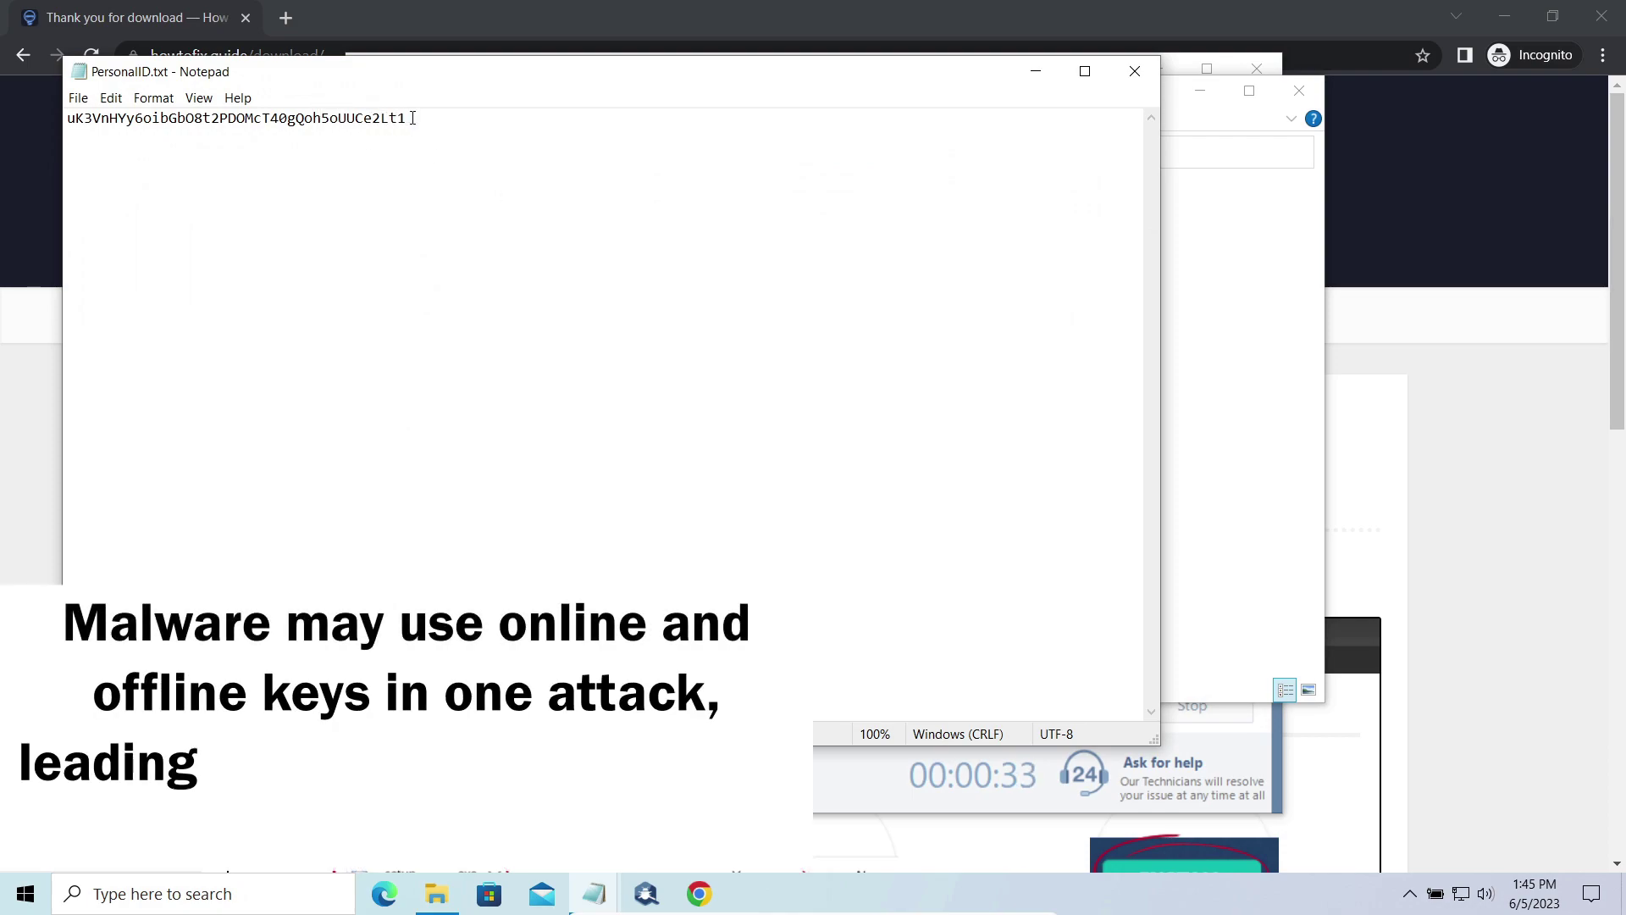
Highlight the personal ID in PersonalID.txt, whose 't1' suffix marks an offline key.
{"action": "left_click_drag", "start_coordinate": [408, 118], "coordinate": [389, 117]}
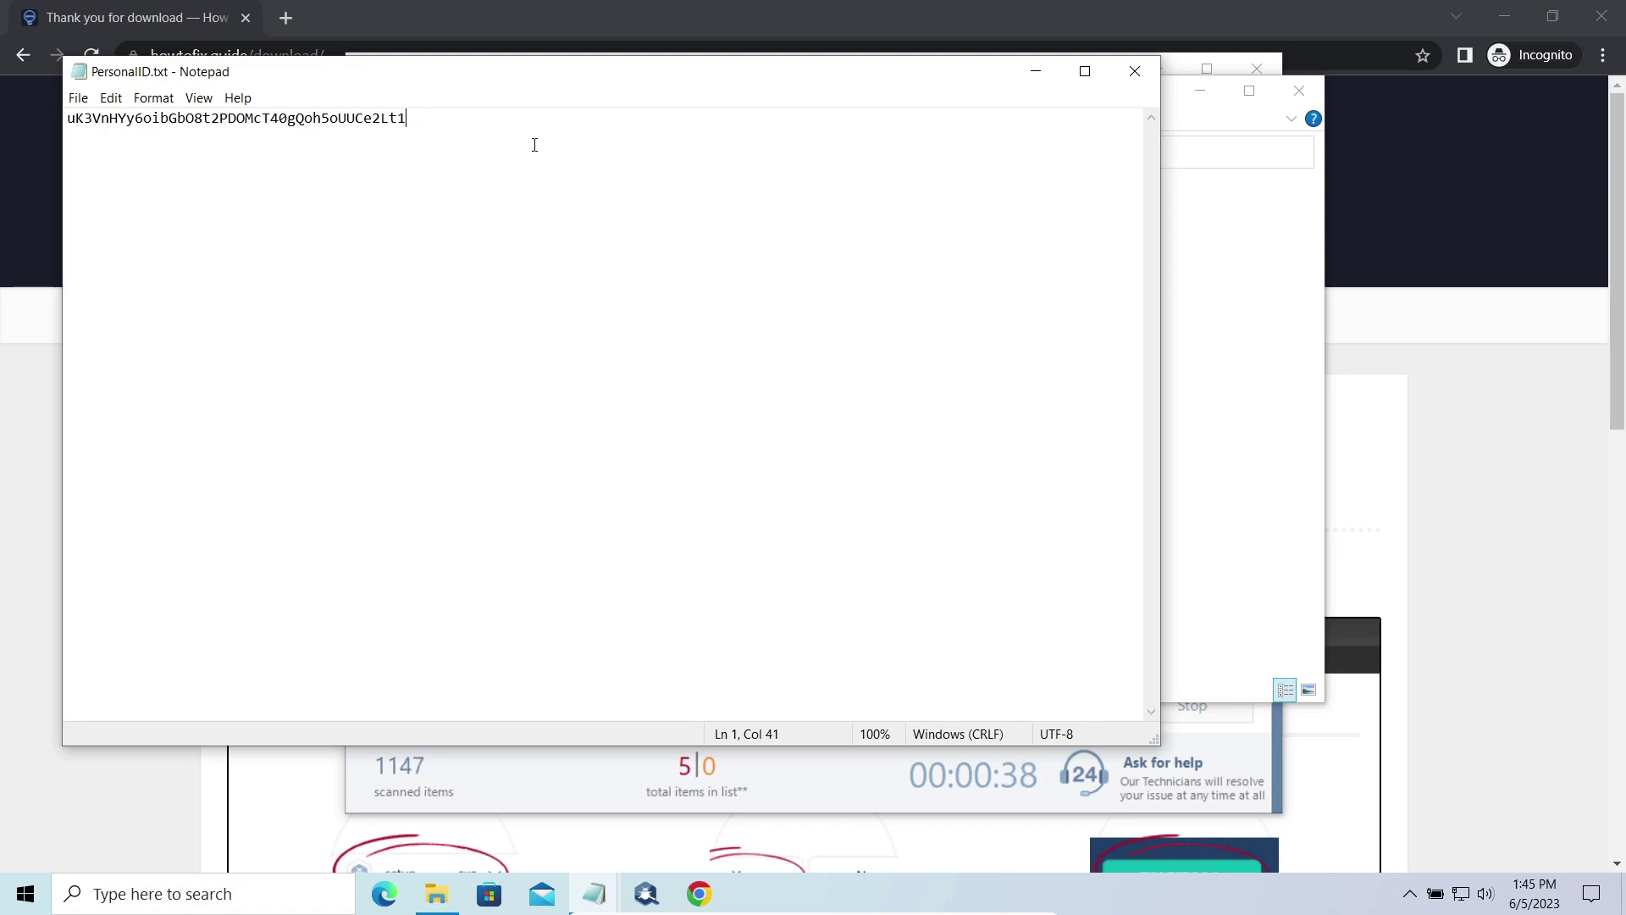
Close the PersonalID.txt Notepad file and the SystemID folder window.
{"action": "left_click", "coordinate": [1127, 74]}
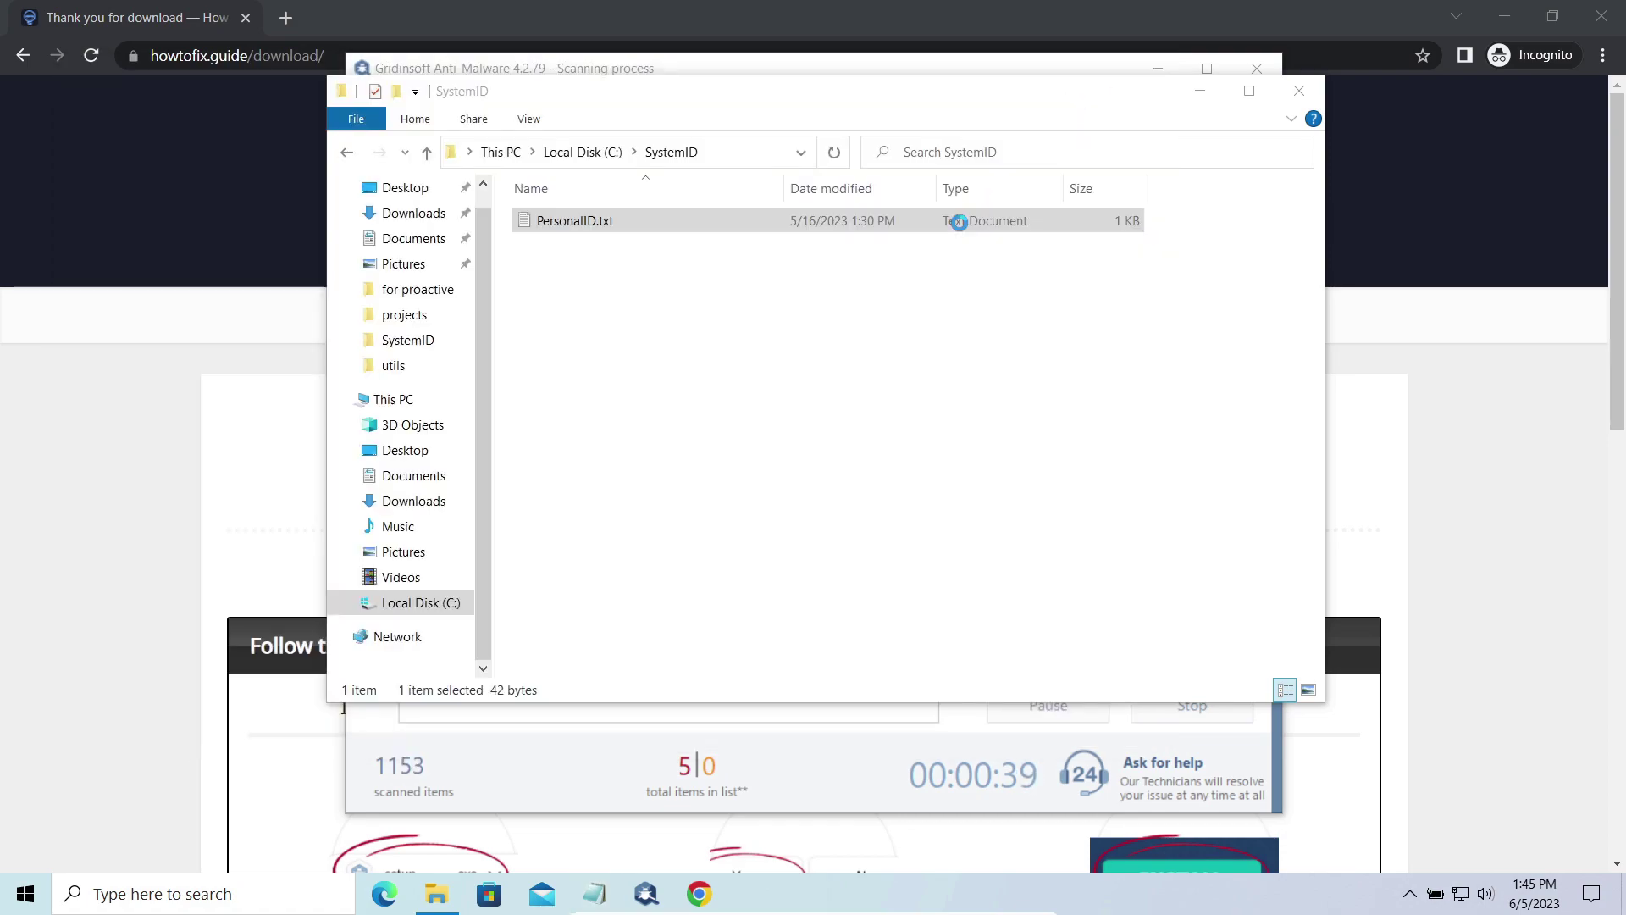
{"action": "left_click", "coordinate": [1298, 91]}
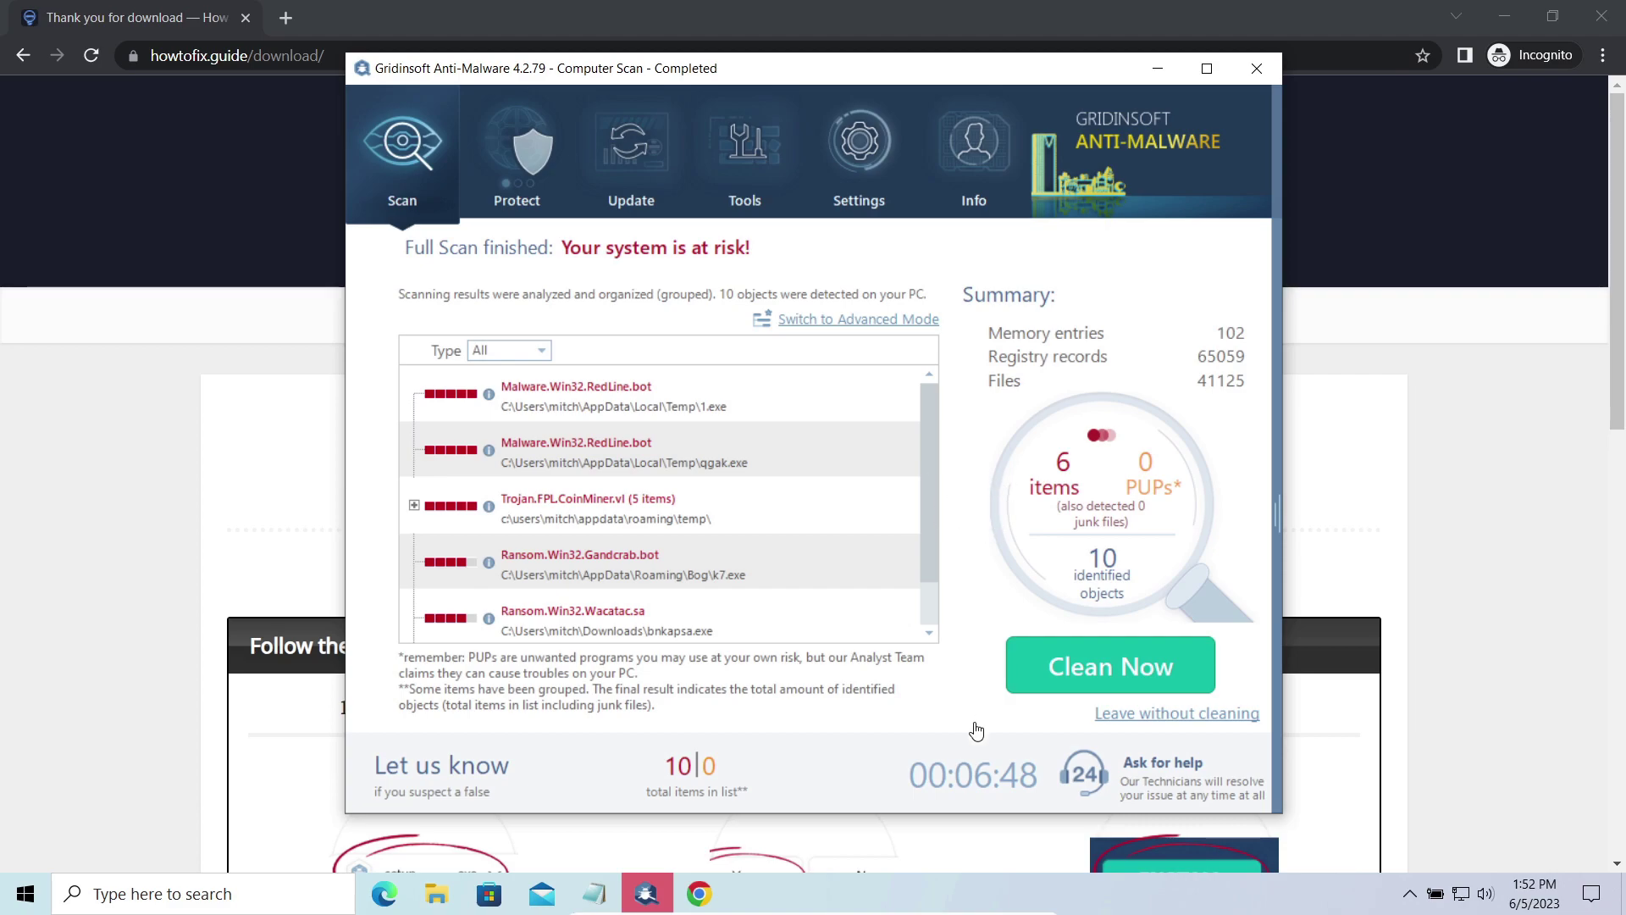
Run Clean Now on the 10 threats, then dismiss the removal-finished summary dialogs.
{"action": "left_click", "coordinate": [1071, 669]}
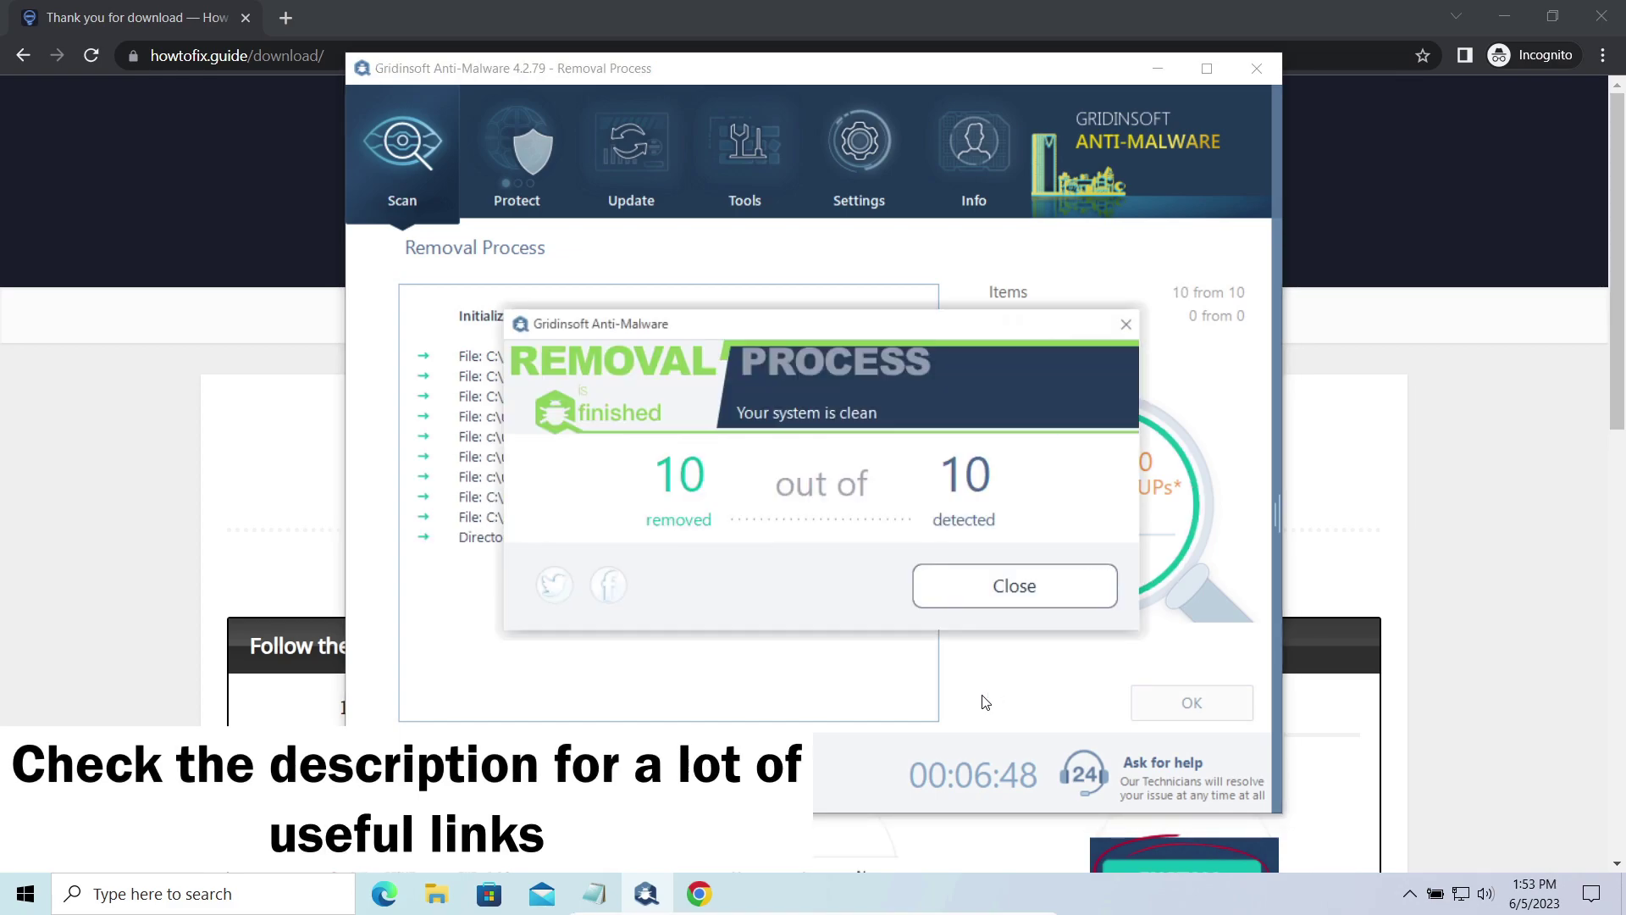
{"action": "left_click", "coordinate": [1031, 588]}
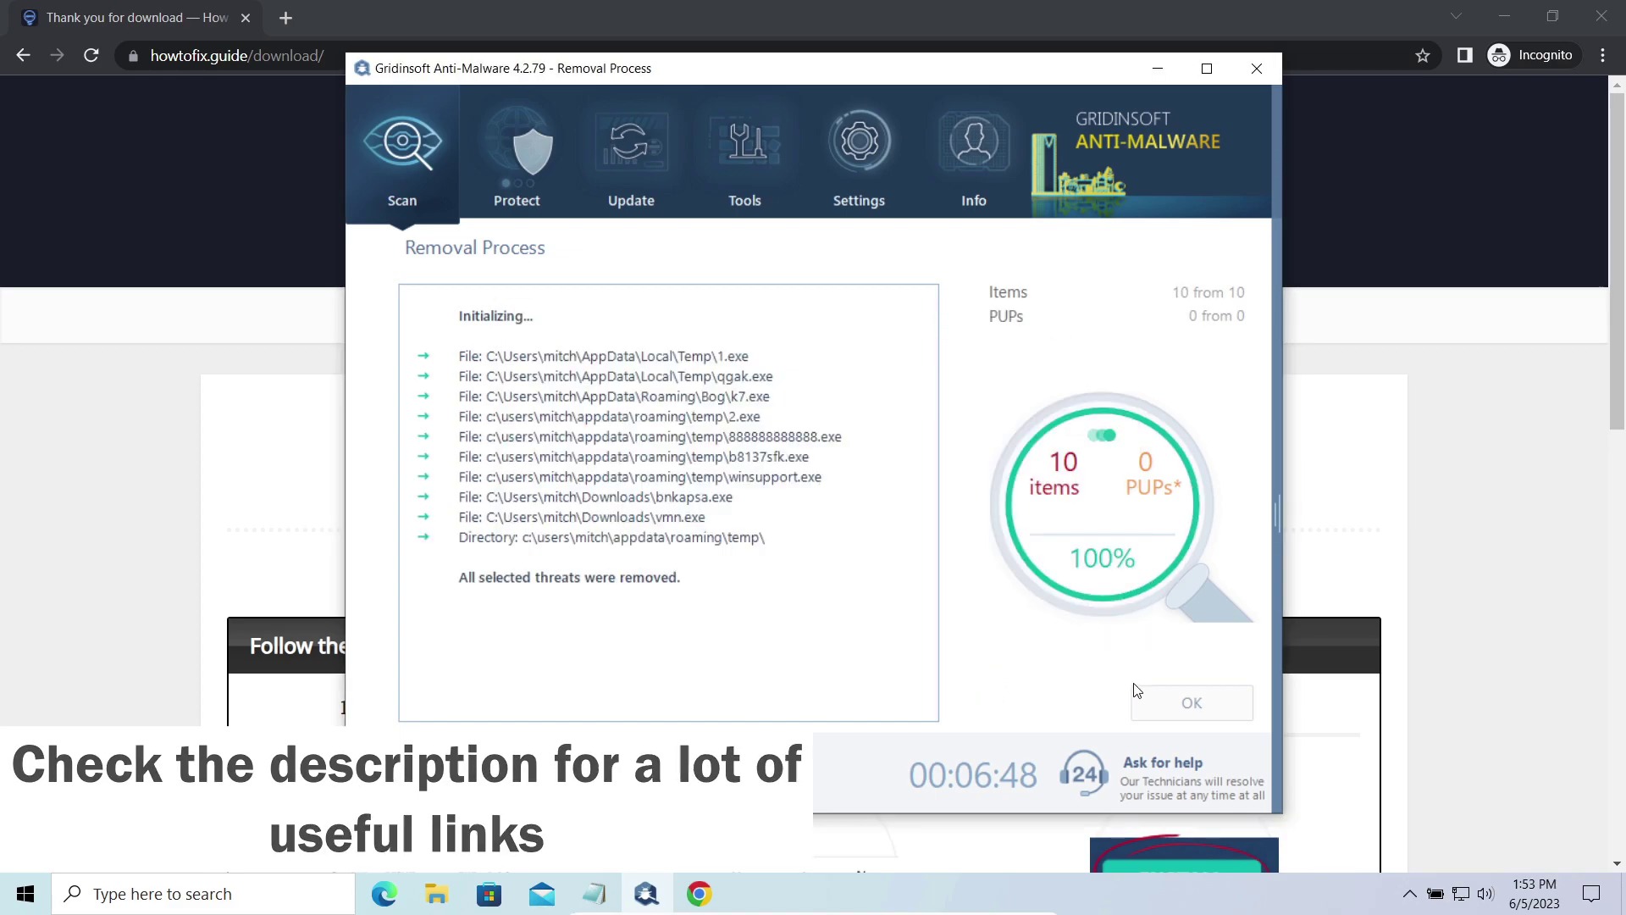
{"action": "left_click", "coordinate": [1167, 700]}
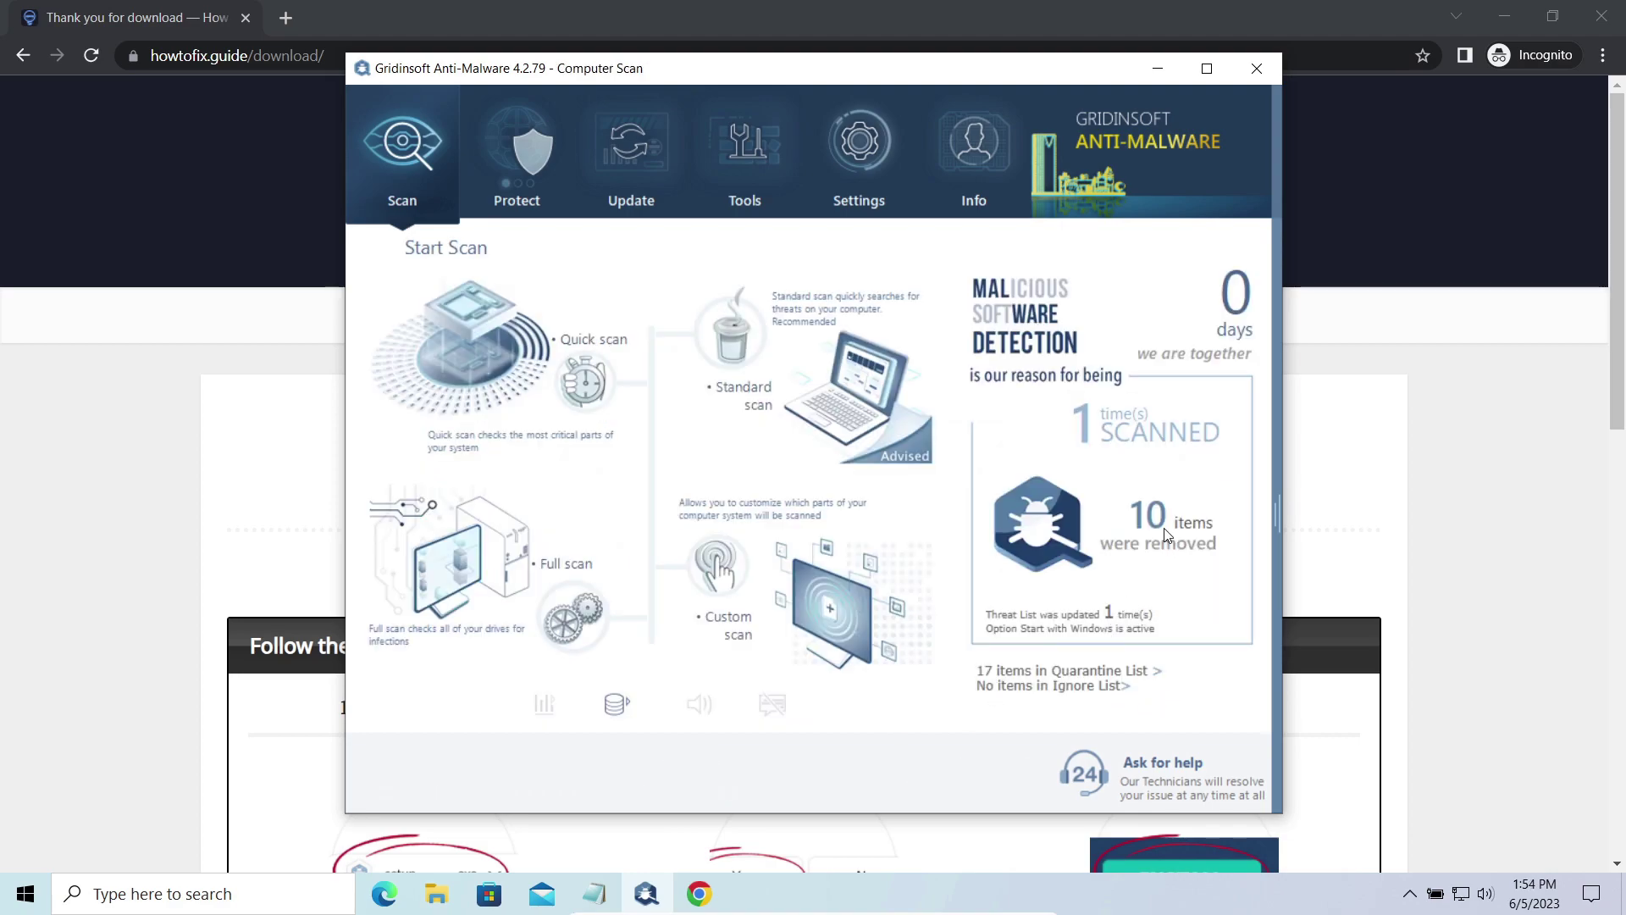